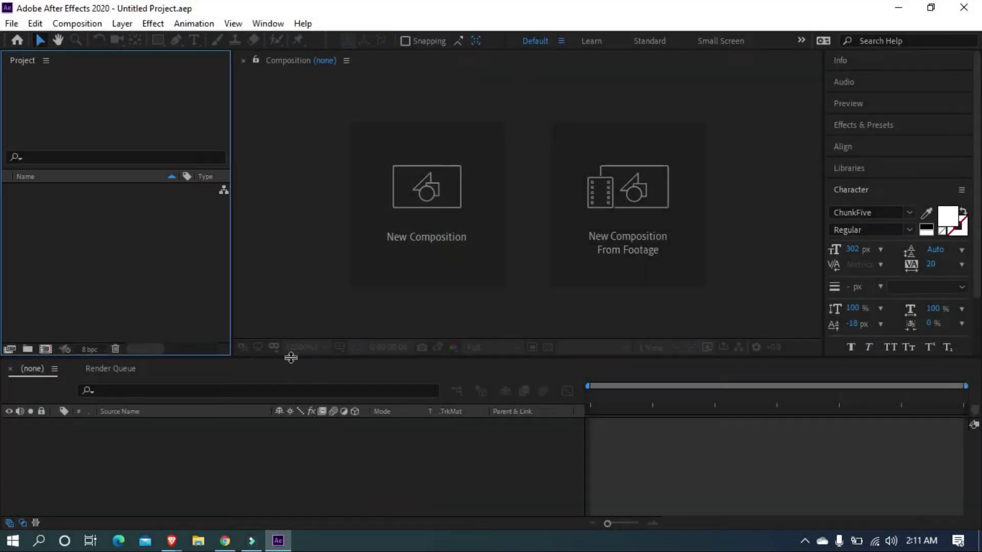
- Create a 1920 × 1080 px composition at 30 frames per second with a 10-second duration and black background
{"action": "left_click", "coordinate": [424, 246]}
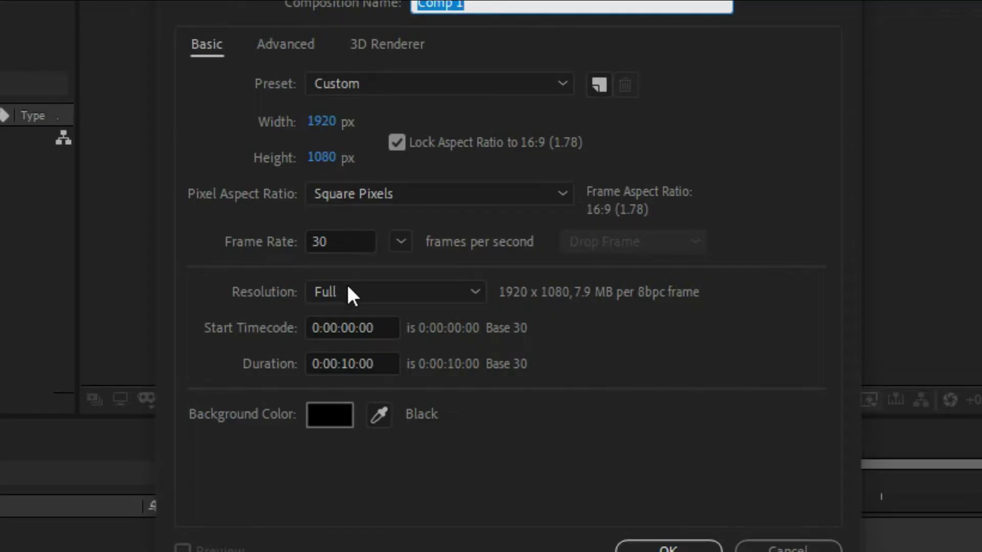
{"action": "left_click", "coordinate": [330, 242]}
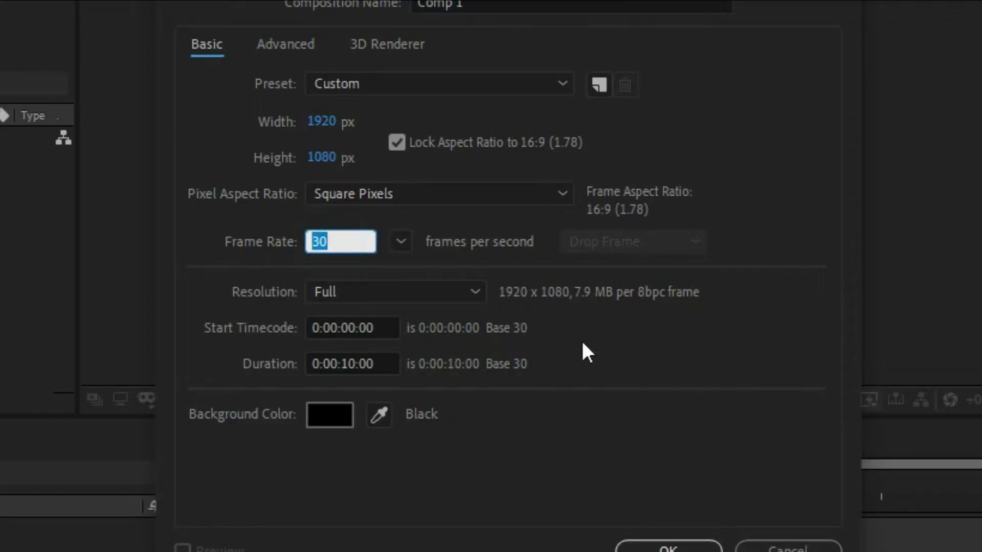
{"action": "left_click", "coordinate": [569, 421]}
{"action": "left_click", "coordinate": [669, 548]}
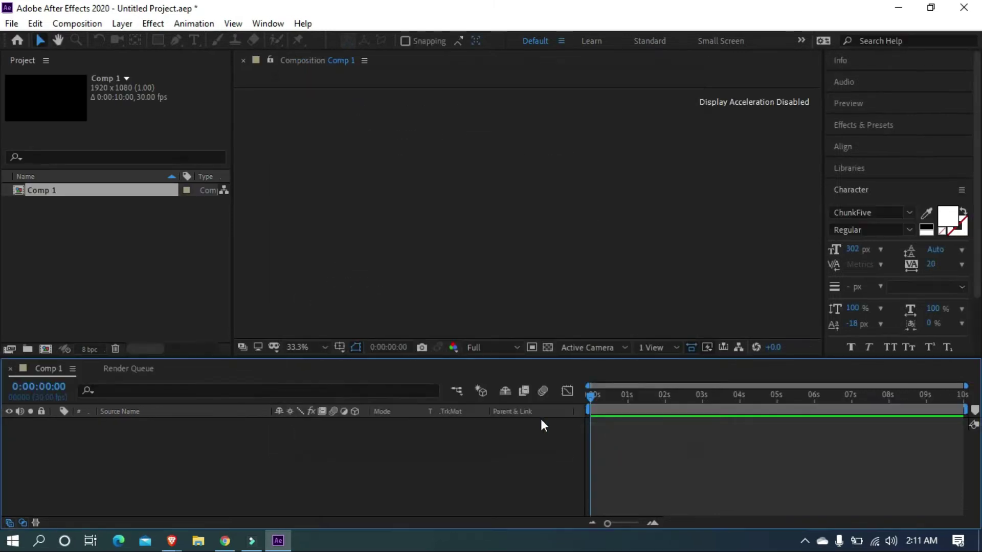
{"action": "scroll", "coordinate": [446, 246], "scroll_direction": "down", "scroll_amount": 2}
{"action": "scroll", "coordinate": [450, 251], "scroll_direction": "up", "scroll_amount": 2}
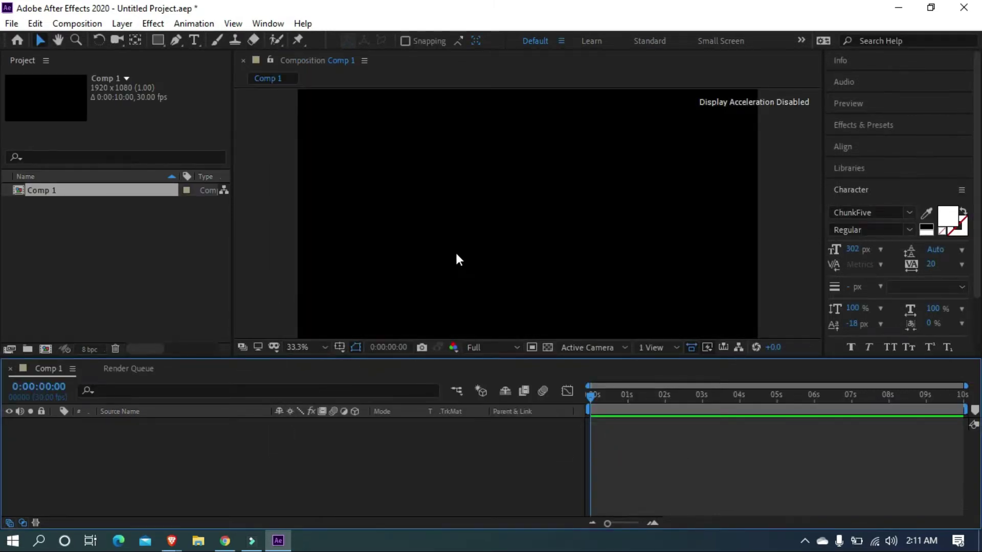
- Add a white 1920 × 1080 px solid layer named BG to the composition
{"action": "left_click", "coordinate": [138, 453]}
{"action": "right_click", "coordinate": [138, 453]}
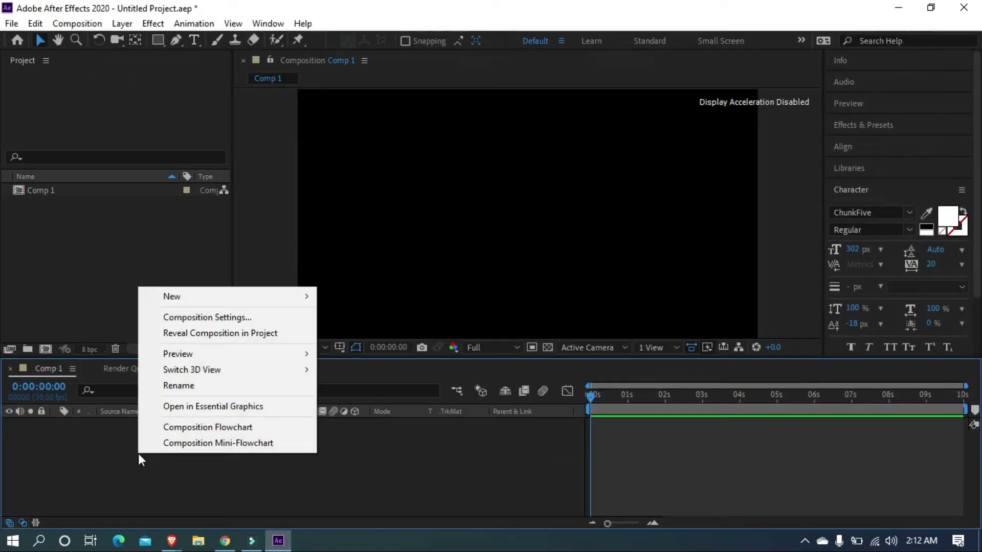
{"action": "mouse_move", "coordinate": [205, 296]}
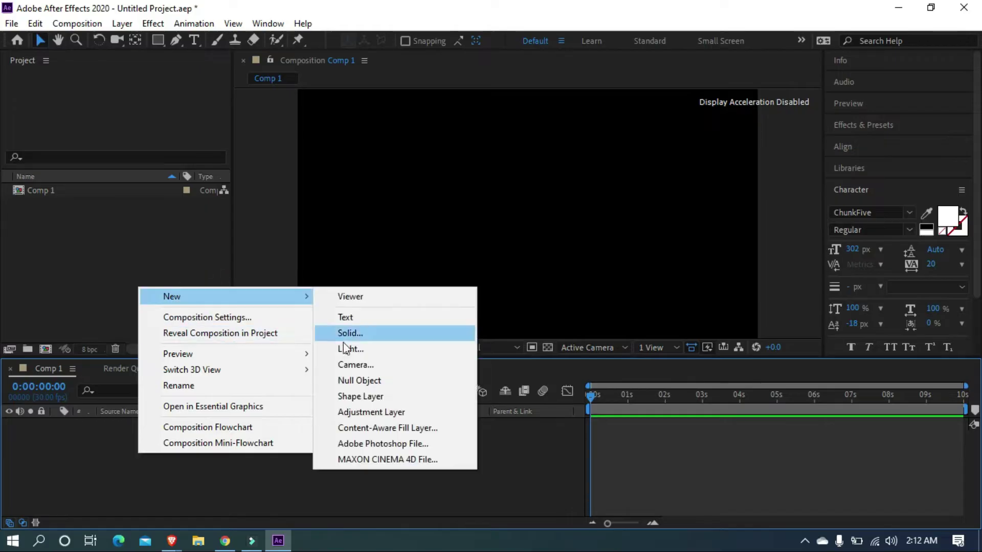
{"action": "left_click", "coordinate": [363, 335]}
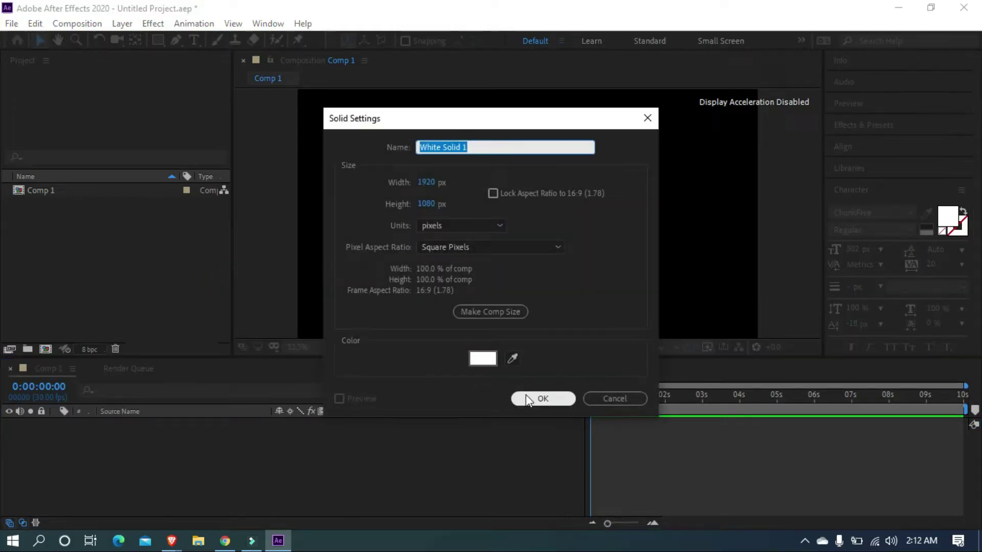
{"action": "type", "text": "BG"}
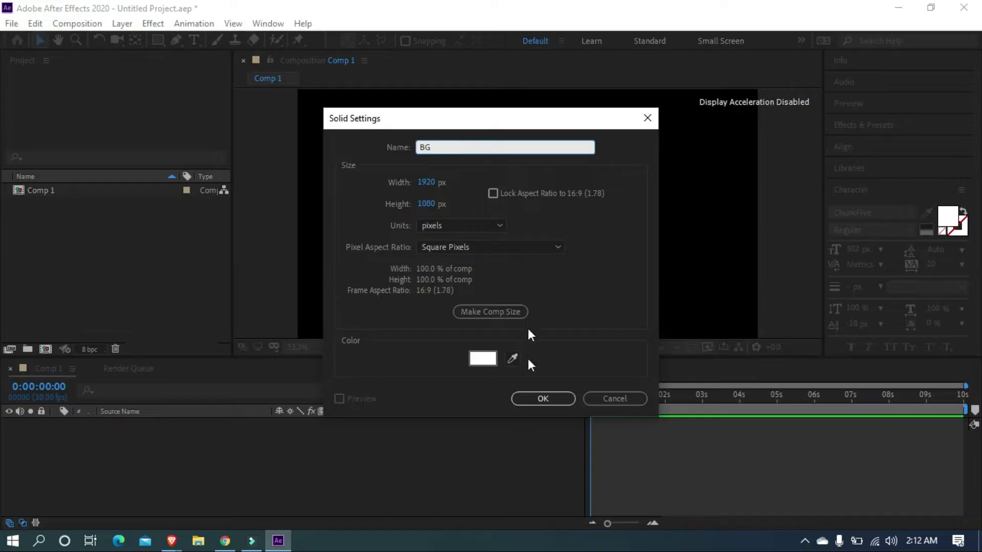
{"action": "left_click", "coordinate": [530, 403]}
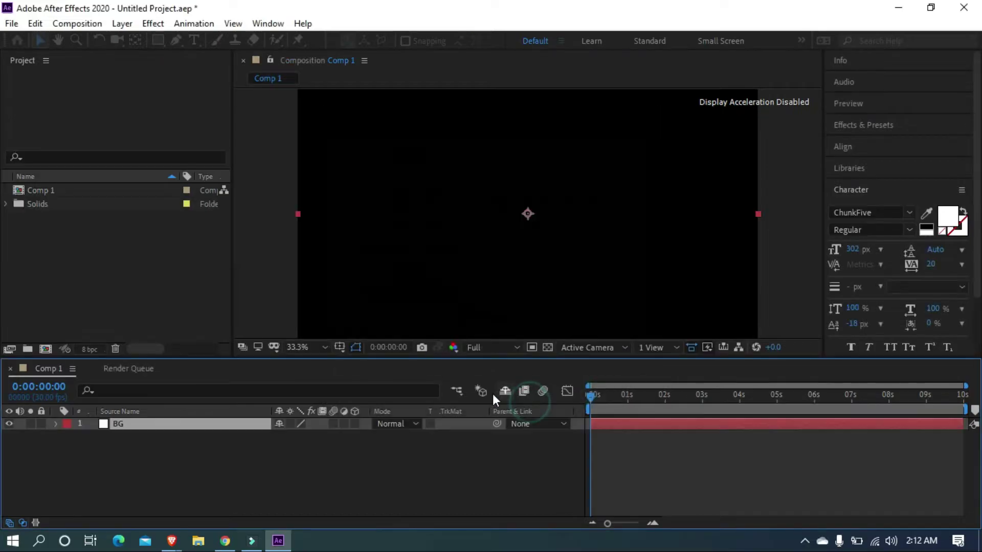
- Import the file "logo full png" as footage and place it above the BG layer in the composition
{"action": "double_click", "coordinate": [149, 280]}
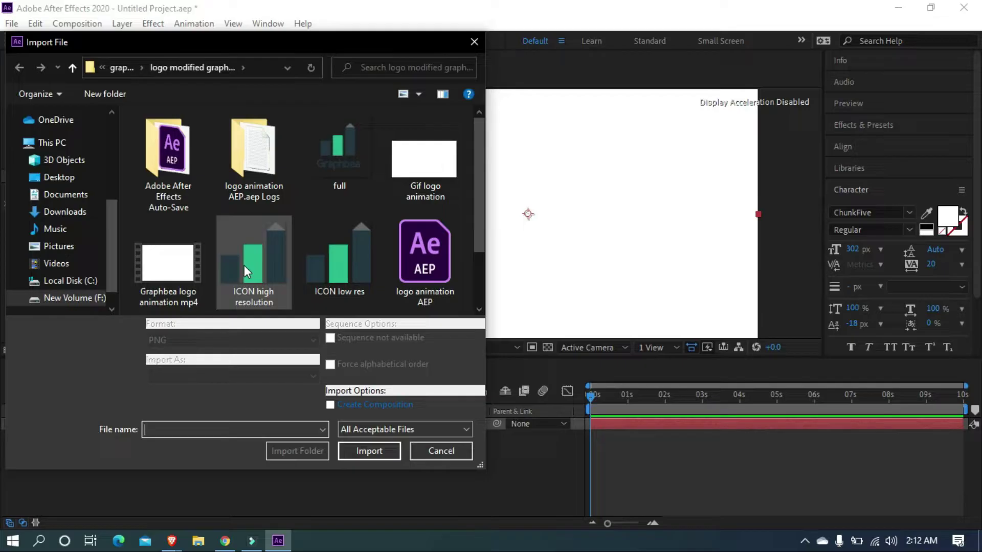
{"action": "scroll", "coordinate": [416, 279], "scroll_direction": "down", "scroll_amount": 1}
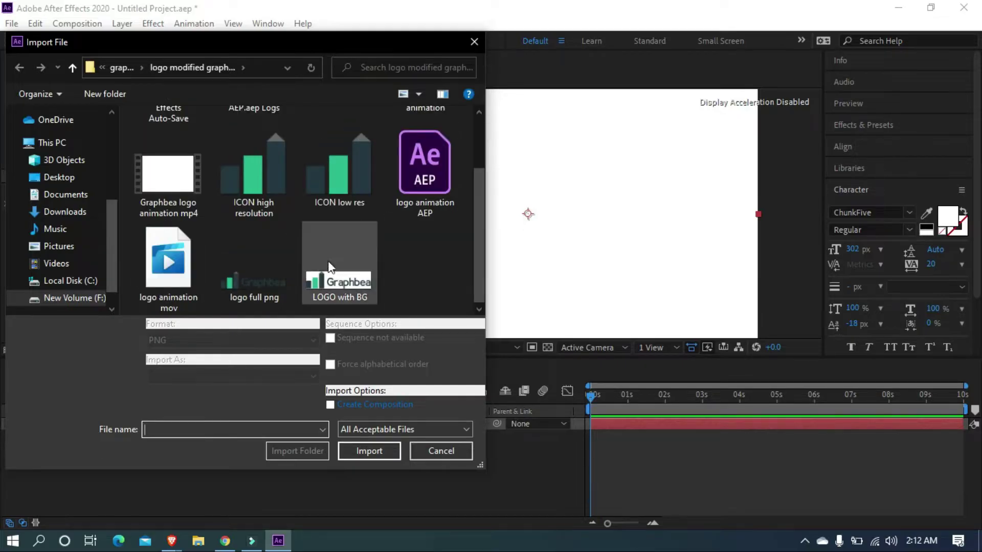
{"action": "double_click", "coordinate": [232, 282]}
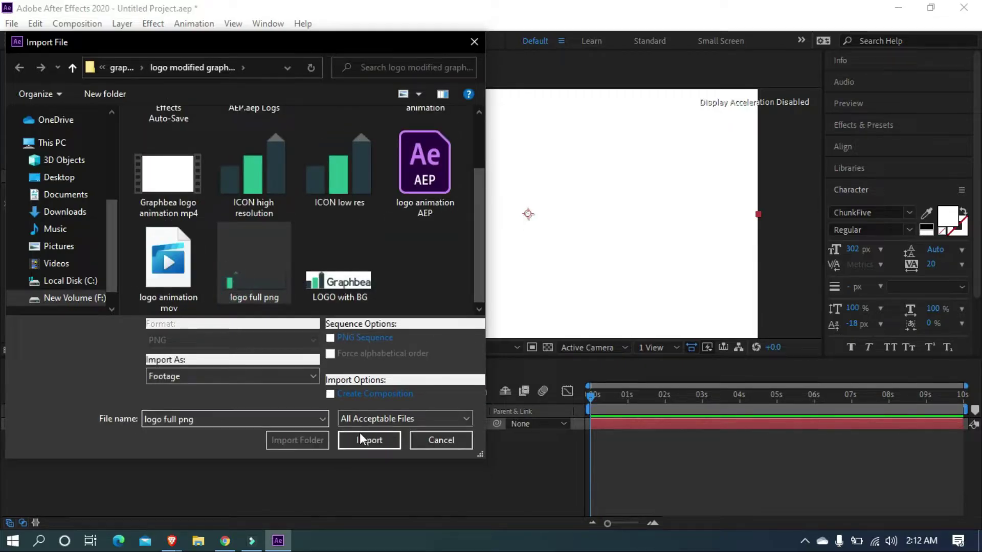
{"action": "left_click", "coordinate": [370, 445]}
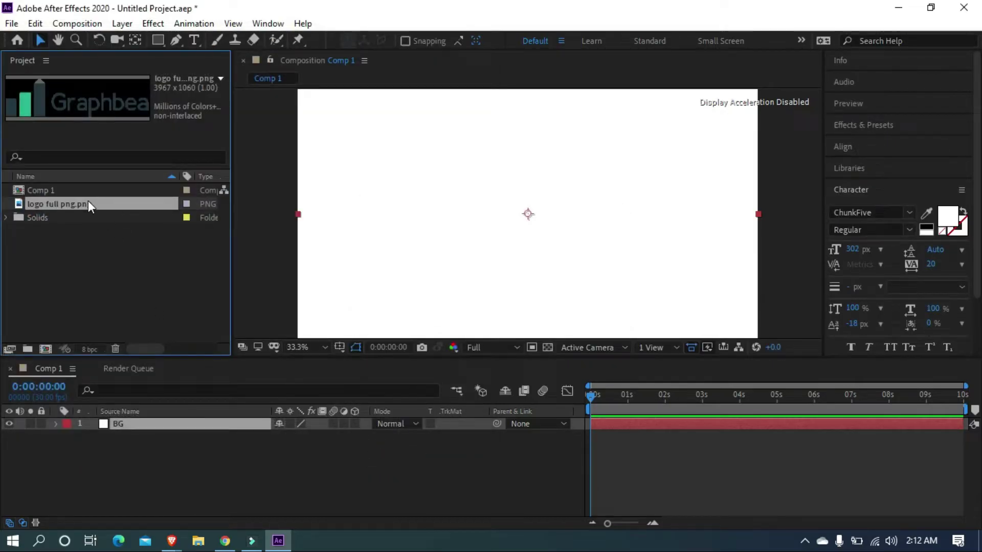
{"action": "left_click_drag", "start_coordinate": [87, 201], "coordinate": [155, 419]}
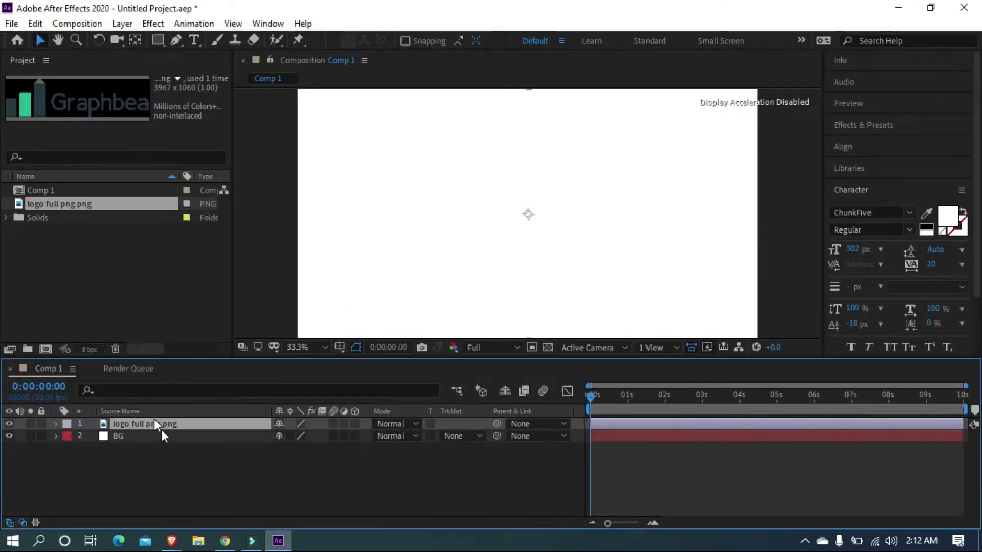
- Set the logo layer's scale to 23% and collapse its properties
{"action": "key", "text": "s"}
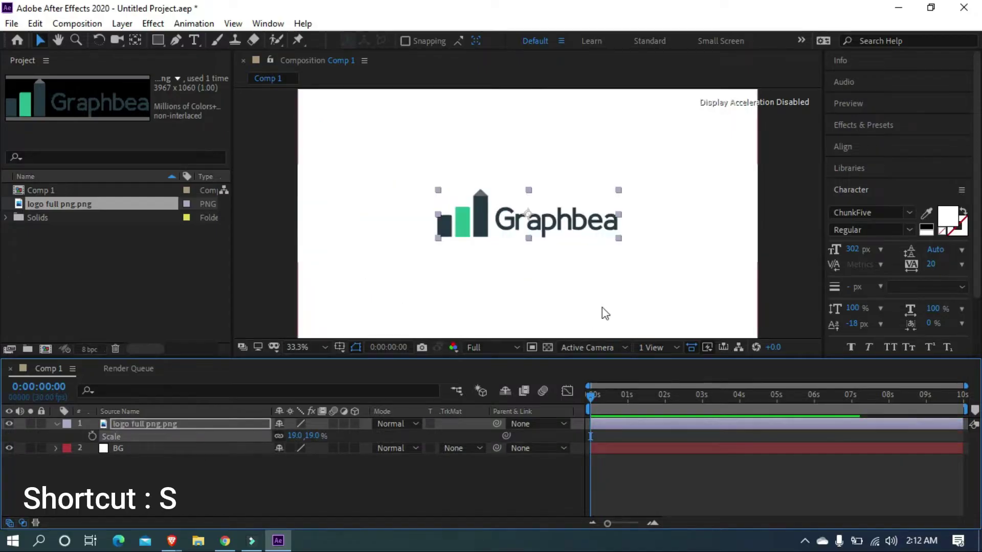
{"action": "left_click", "coordinate": [313, 436]}
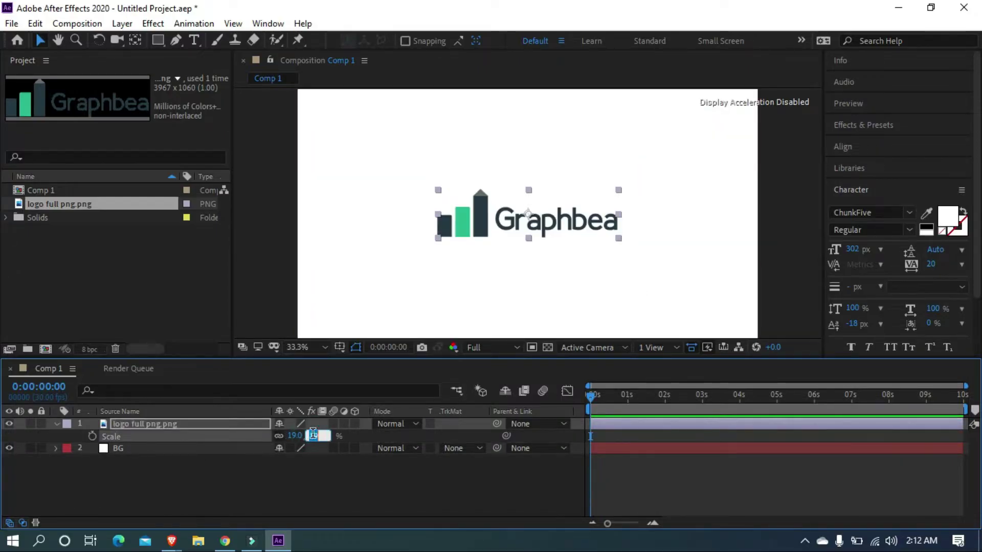
{"action": "type", "text": "23"}
{"action": "left_click", "coordinate": [331, 503]}
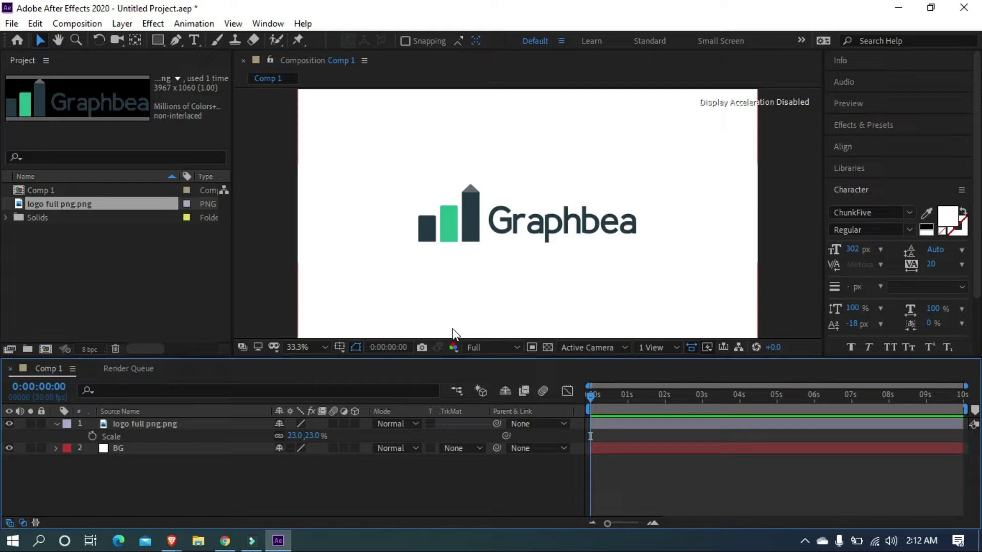
{"action": "left_click", "coordinate": [141, 424]}
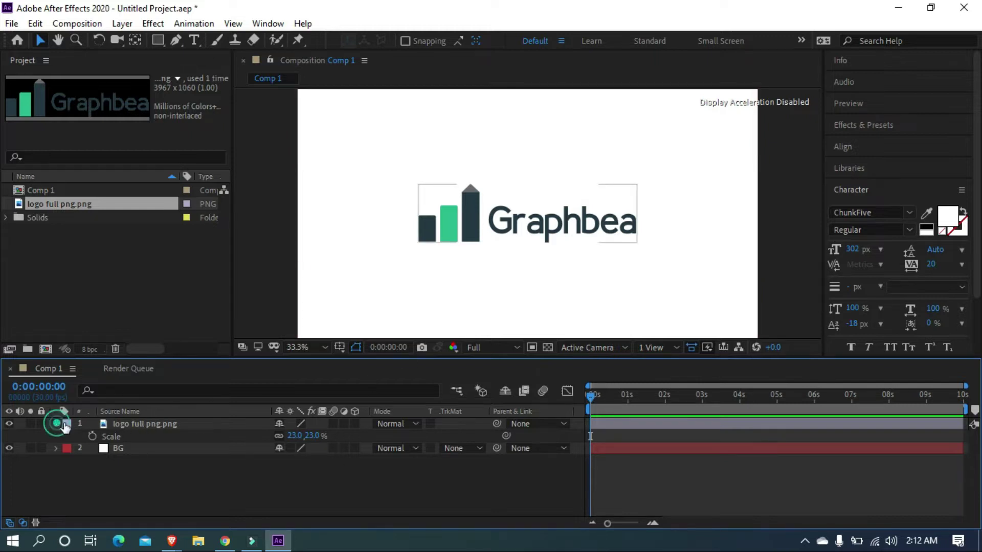
{"action": "left_click", "coordinate": [56, 424]}
- Duplicate the logo layer and draw a rectangular mask around the three-bar icon on the upper copy
{"action": "left_click", "coordinate": [139, 422]}
{"action": "key", "text": "ctrl+d"}
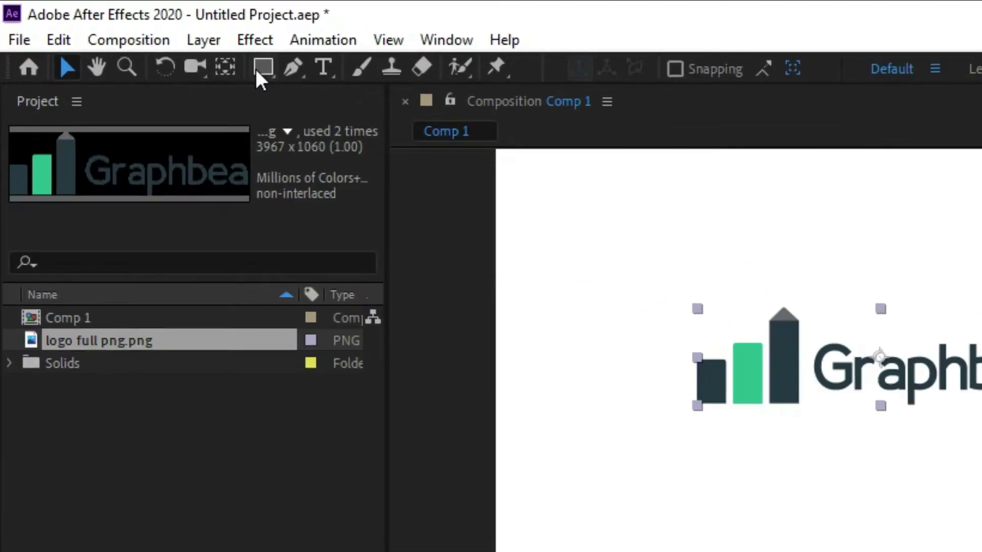
{"action": "left_click", "coordinate": [158, 40]}
{"action": "scroll", "coordinate": [453, 216], "scroll_direction": "up", "scroll_amount": 2}
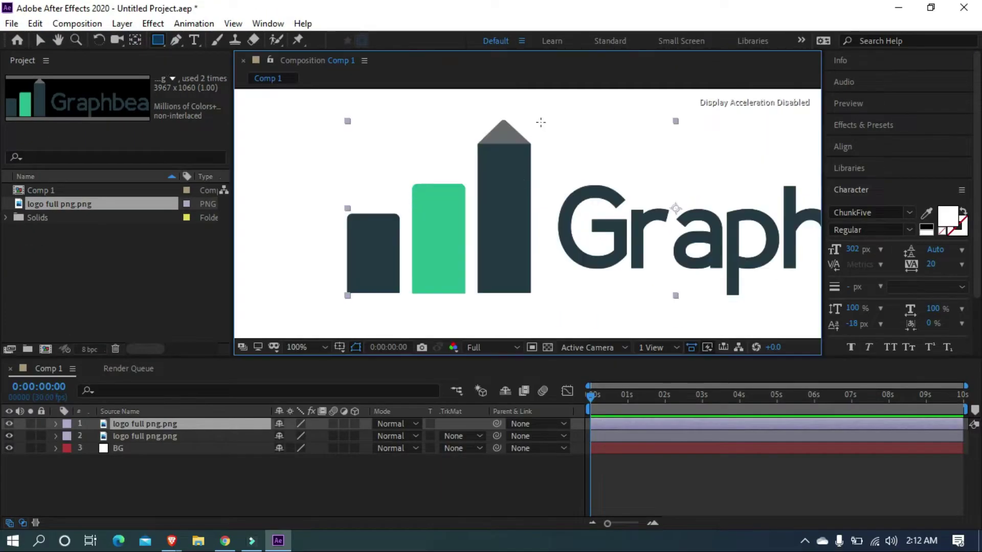
{"action": "left_click_drag", "start_coordinate": [549, 111], "coordinate": [335, 307]}
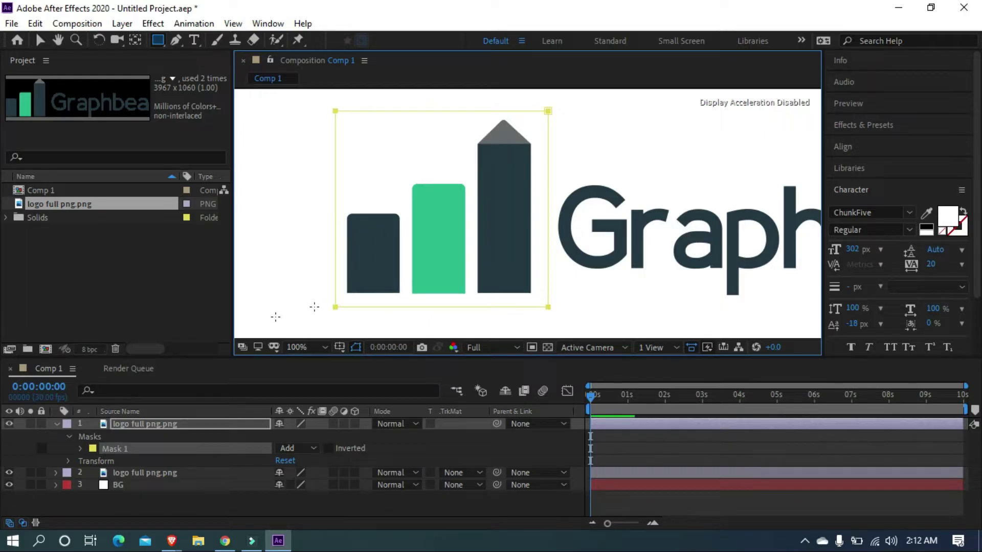
{"action": "left_click", "coordinate": [55, 424]}
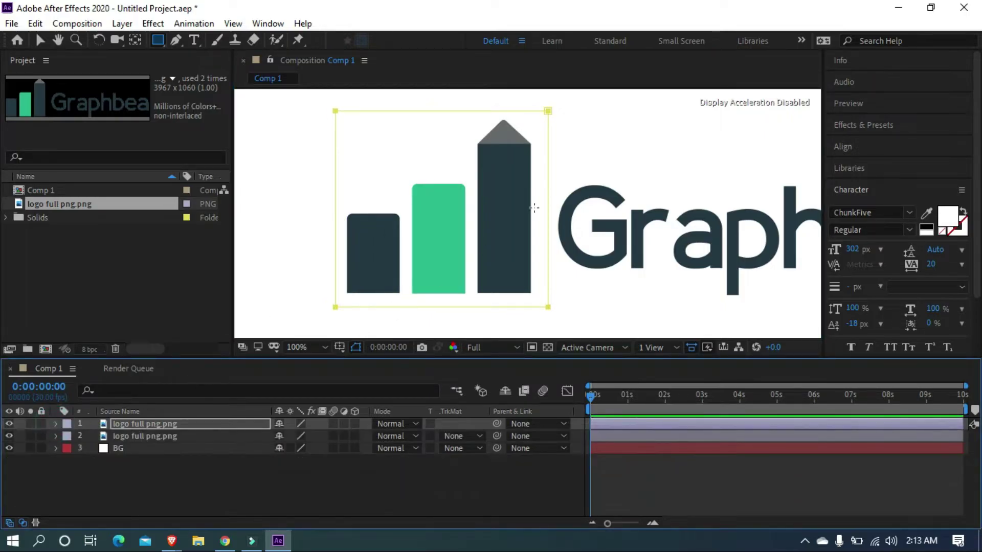
- Toggle the lower logo layer's visibility to check that the mask isolates only the bar icon
{"action": "scroll", "coordinate": [581, 245], "scroll_direction": "down", "scroll_amount": 2}
{"action": "left_click", "coordinate": [10, 435]}
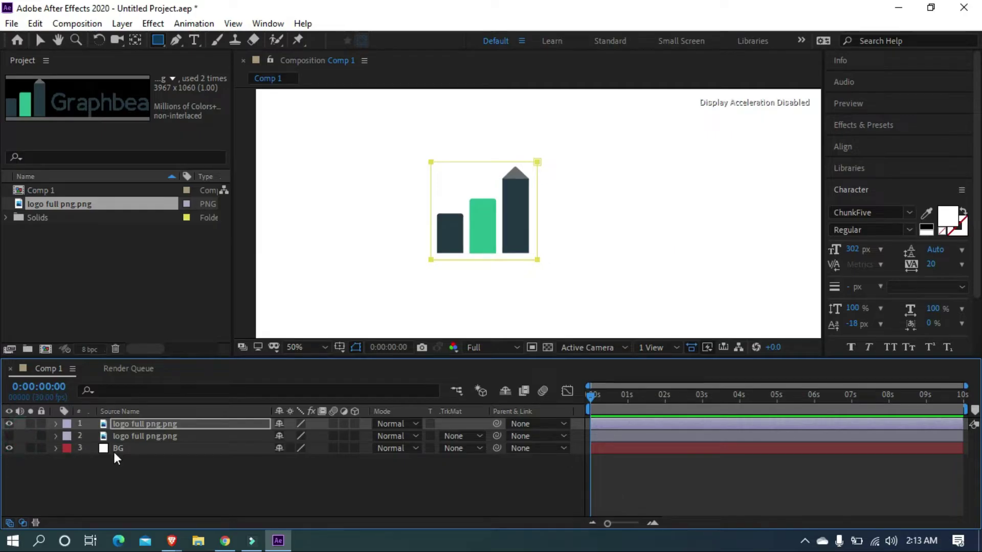
{"action": "left_click", "coordinate": [9, 435]}
{"action": "left_click", "coordinate": [10, 436]}
{"action": "left_click", "coordinate": [9, 436]}
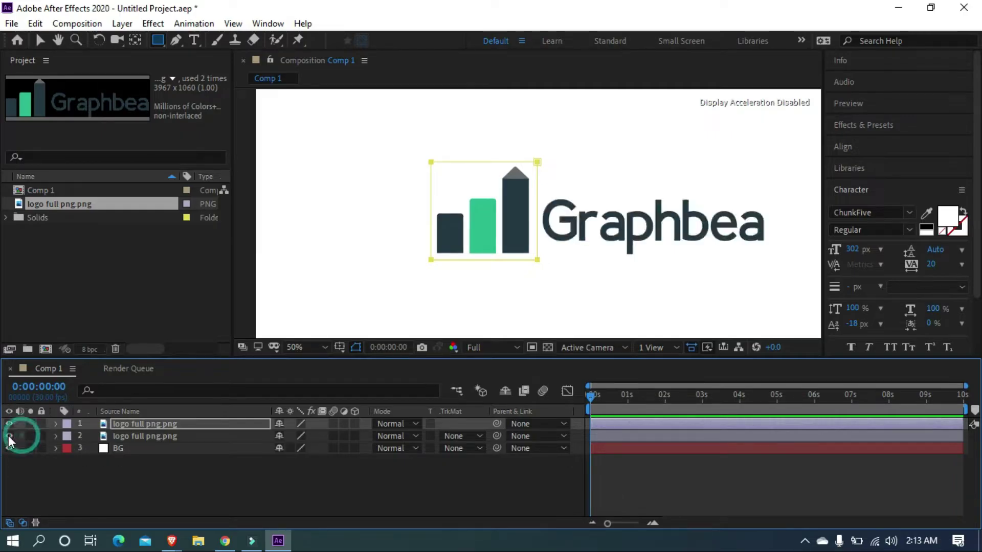
{"action": "left_click", "coordinate": [10, 435]}
{"action": "left_click", "coordinate": [9, 436]}
{"action": "left_click_drag", "start_coordinate": [609, 240], "coordinate": [559, 235]}
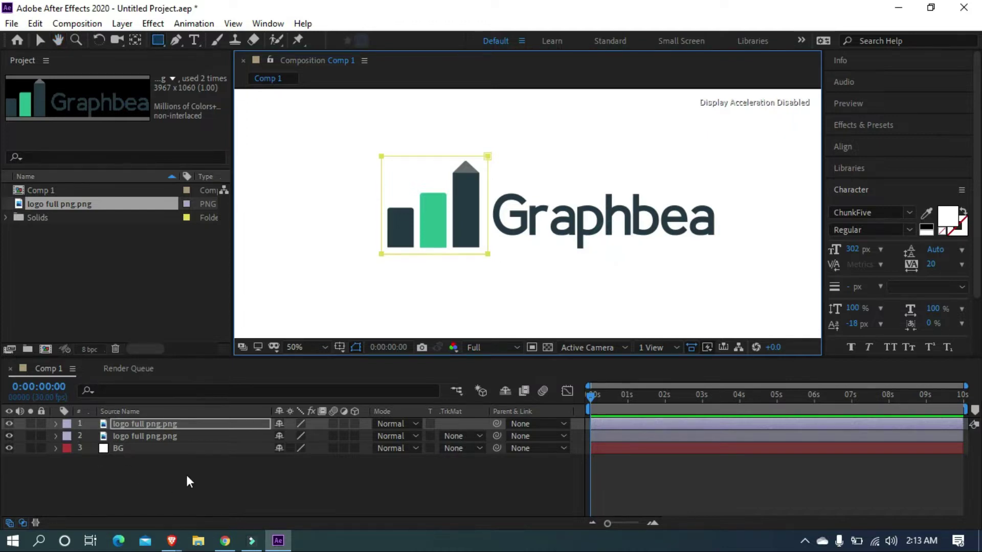
- Pre-compose the masked logo layer as ICON with all attributes moved into the new composition, and open ICON
{"action": "right_click", "coordinate": [158, 423]}
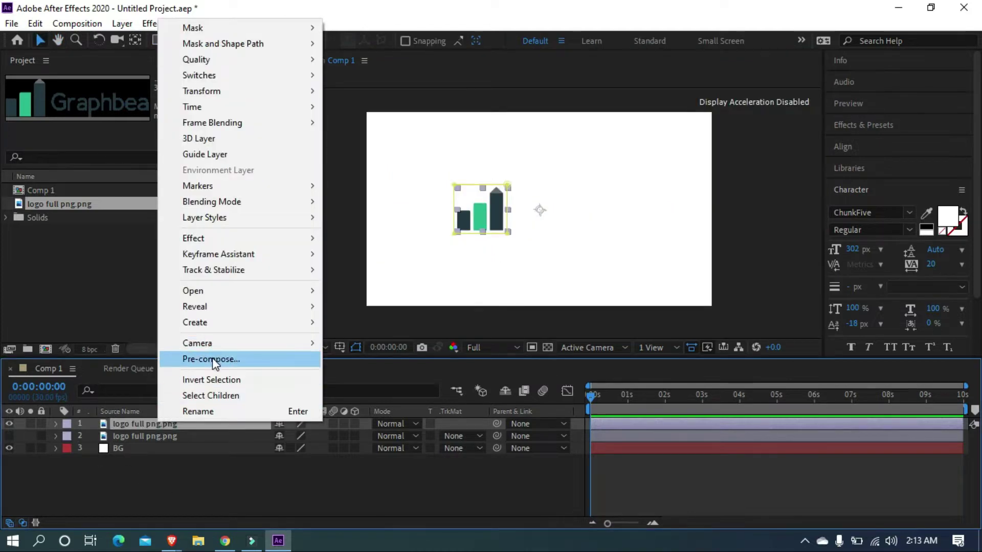
{"action": "left_click", "coordinate": [214, 360]}
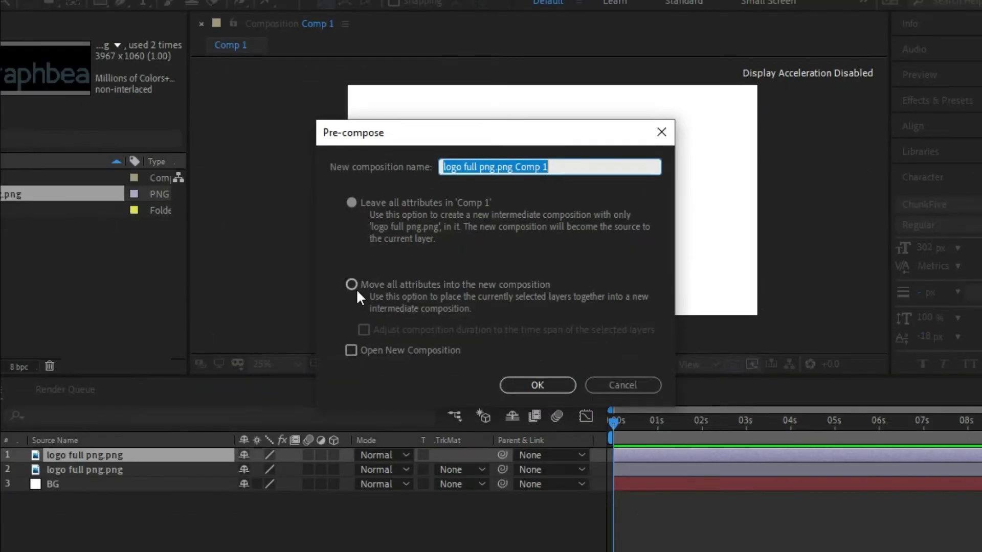
{"action": "left_click", "coordinate": [350, 285]}
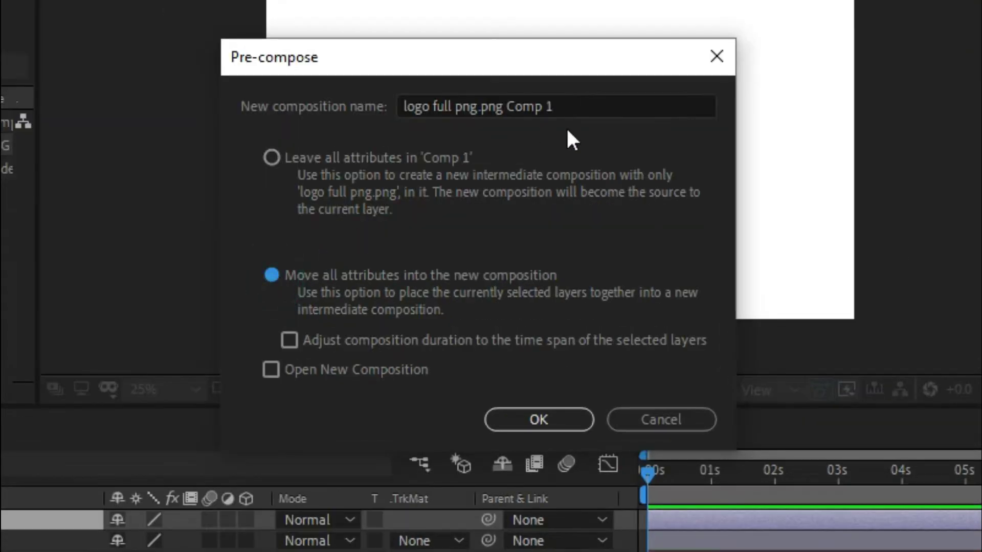
{"action": "left_click_drag", "start_coordinate": [595, 150], "coordinate": [356, 157]}
{"action": "type", "text": "ICON"}
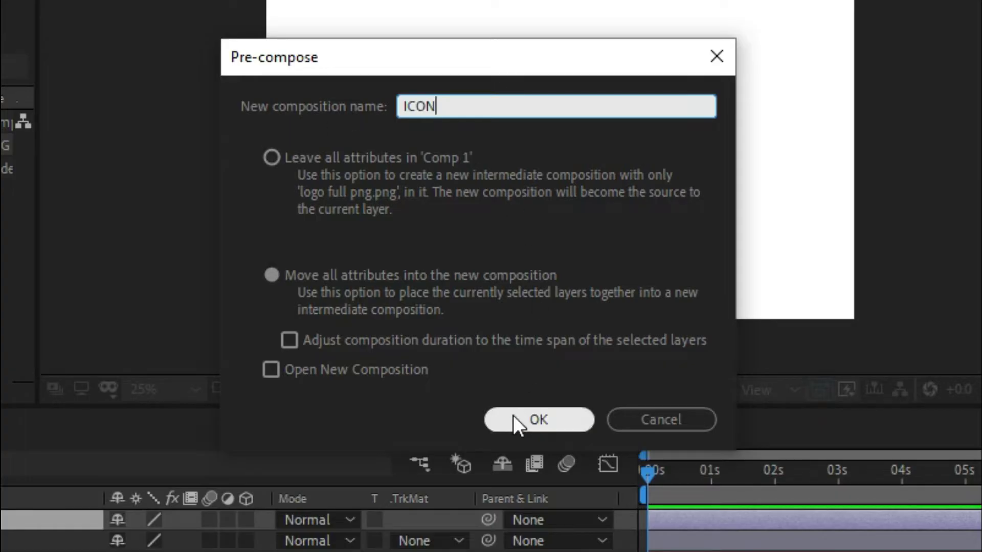
{"action": "left_click", "coordinate": [513, 415]}
{"action": "double_click", "coordinate": [154, 424]}
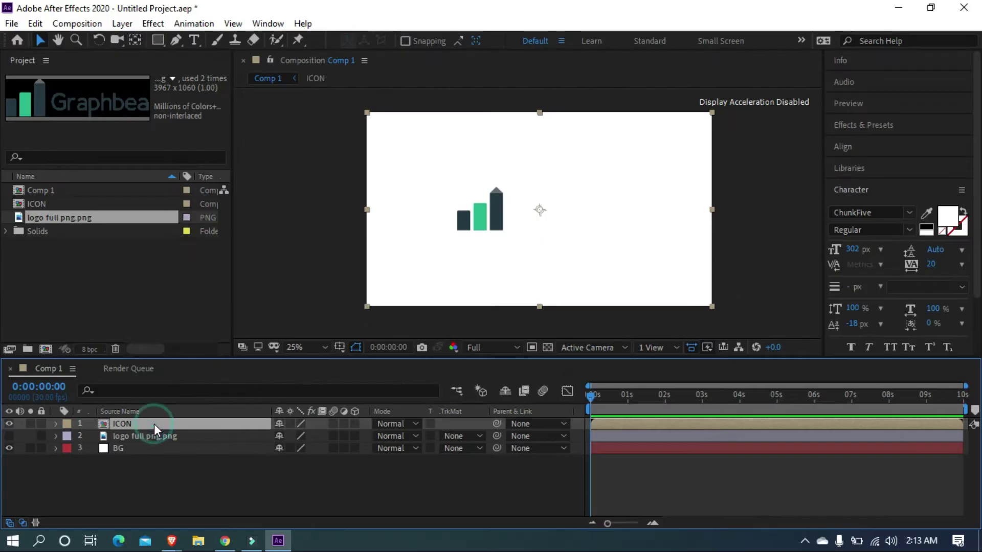
{"action": "right_click", "coordinate": [143, 480]}
{"action": "left_click", "coordinate": [94, 477]}
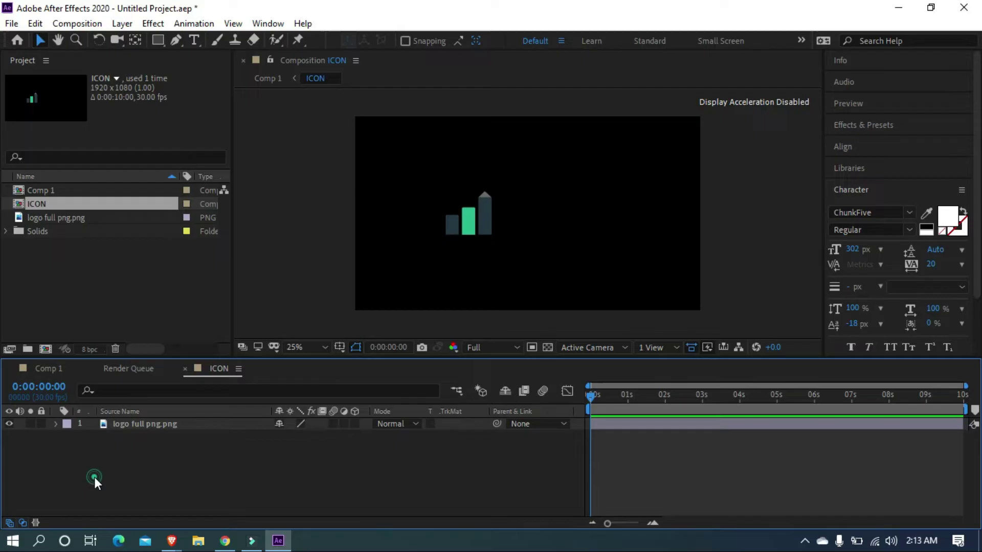
{"action": "key", "text": "ctrl+i"}
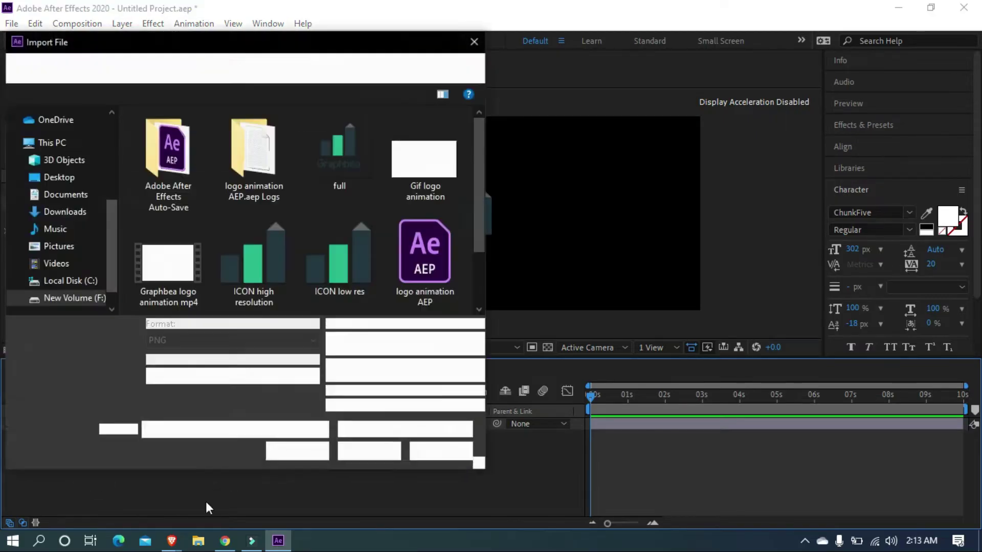
{"action": "left_click", "coordinate": [439, 450]}
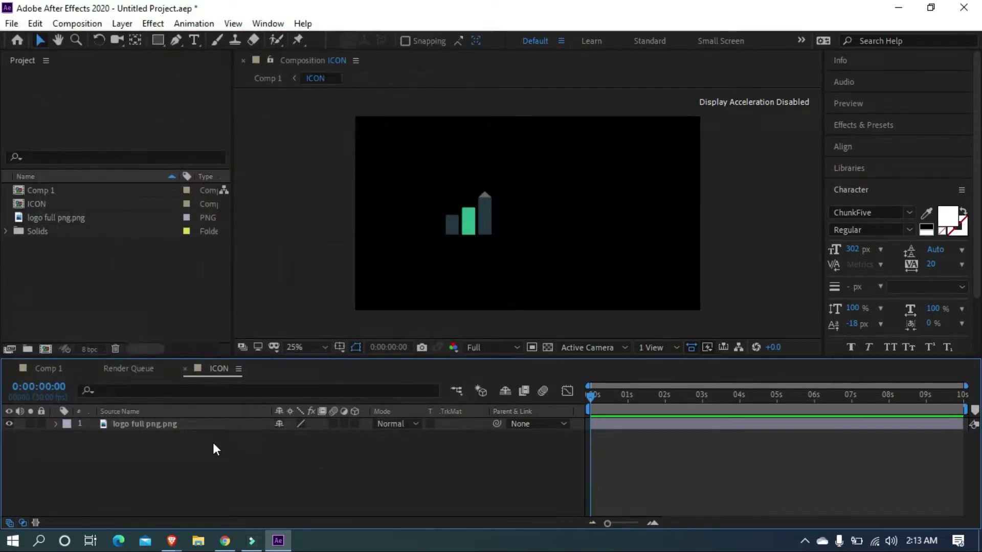
- Add a white 1920 × 1080 px solid to the ICON composition and place it beneath the logo layer
{"action": "key", "text": "ctrl+y"}
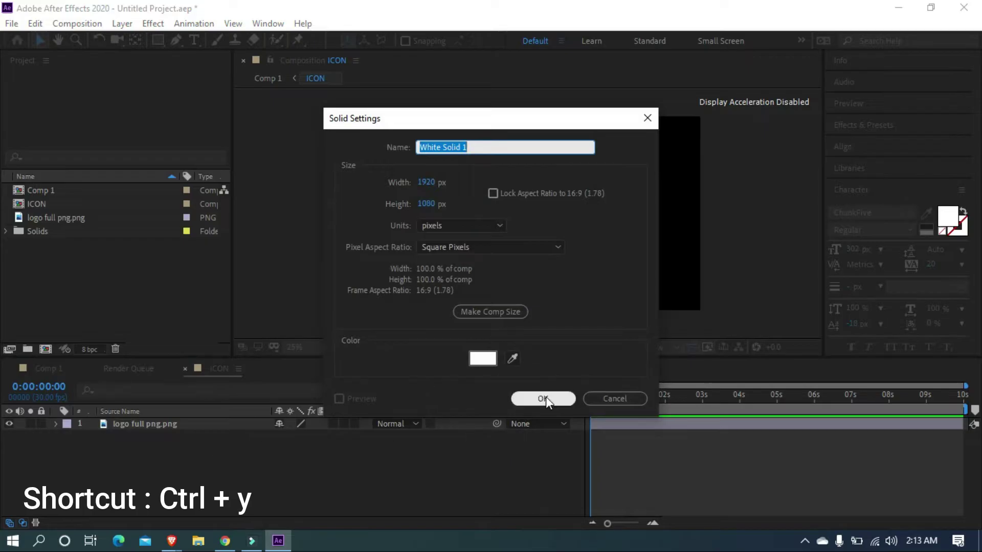
{"action": "left_click", "coordinate": [543, 399]}
{"action": "left_click_drag", "start_coordinate": [167, 437], "coordinate": [167, 420]}
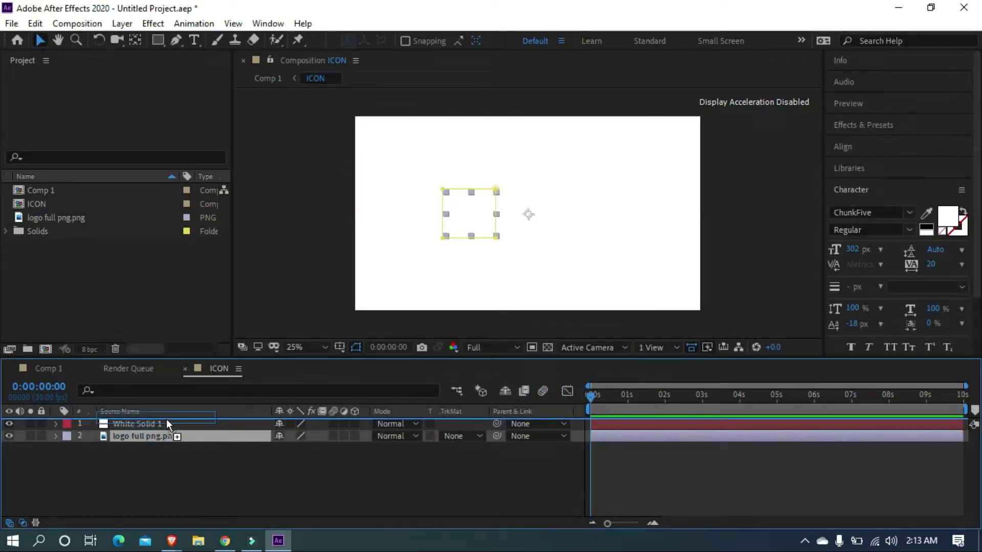
{"action": "left_click_drag", "start_coordinate": [166, 419], "coordinate": [166, 419]}
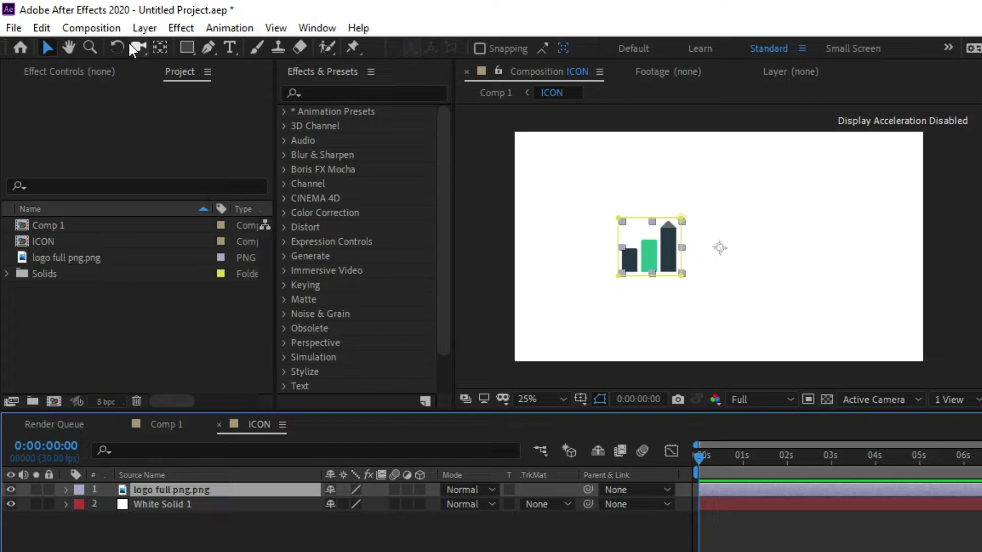
- Move the logo layer's anchor point to the centre of the bar icon and centre the layer horizontally and vertically in the composition
{"action": "left_click", "coordinate": [160, 47]}
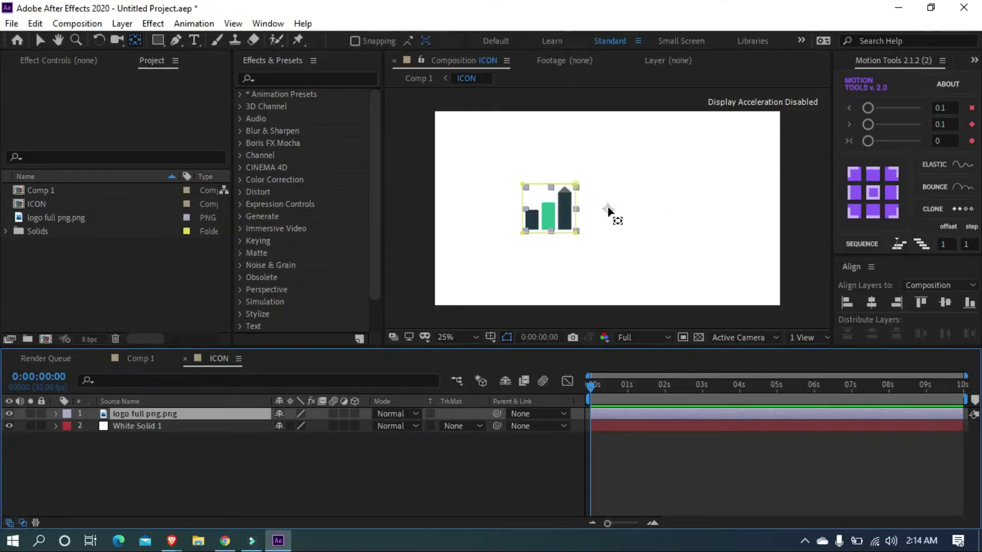
{"action": "left_click_drag", "start_coordinate": [608, 209], "coordinate": [549, 209]}
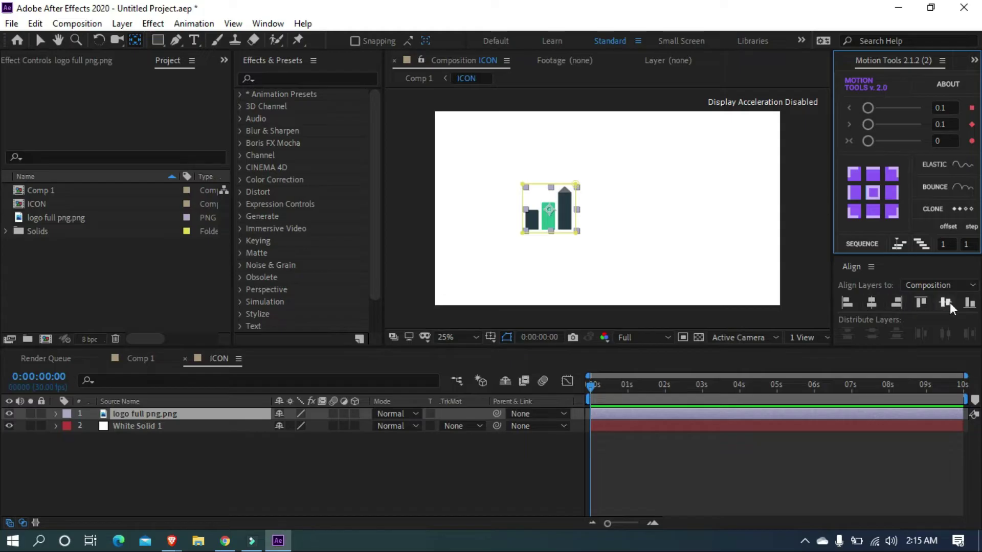
{"action": "left_click", "coordinate": [949, 303]}
{"action": "left_click", "coordinate": [872, 304]}
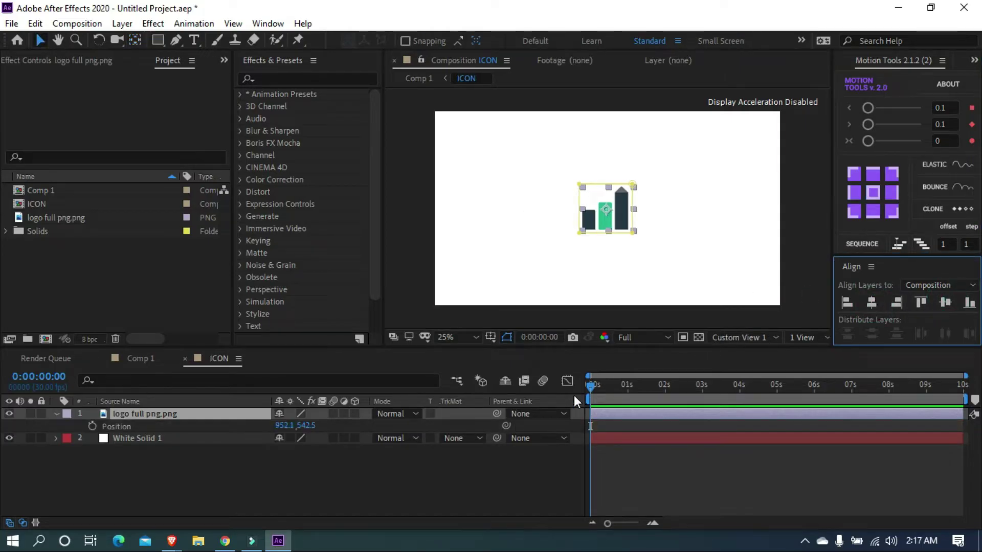
- Check that the Align panel is enabled in the workspace
{"action": "left_click", "coordinate": [516, 461]}
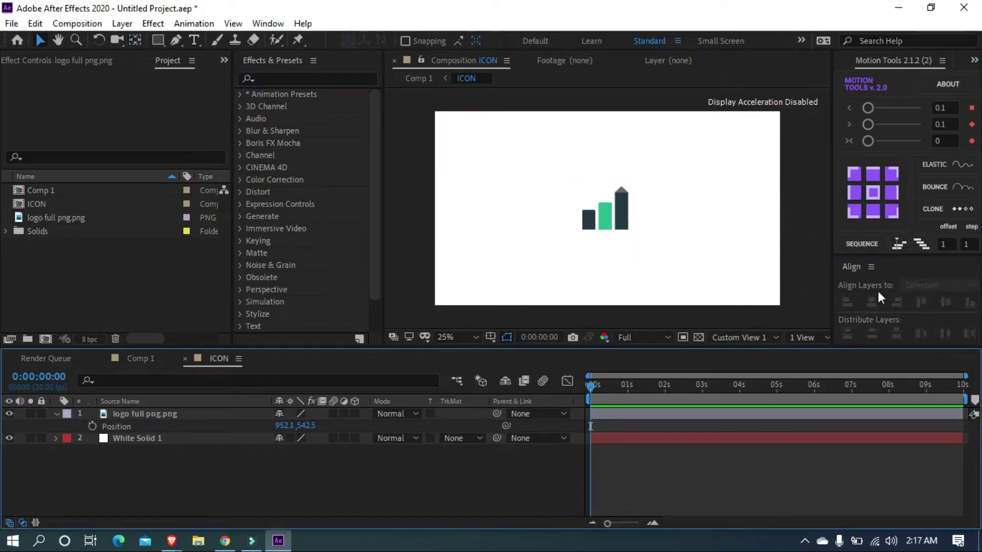
{"action": "left_click", "coordinate": [849, 264]}
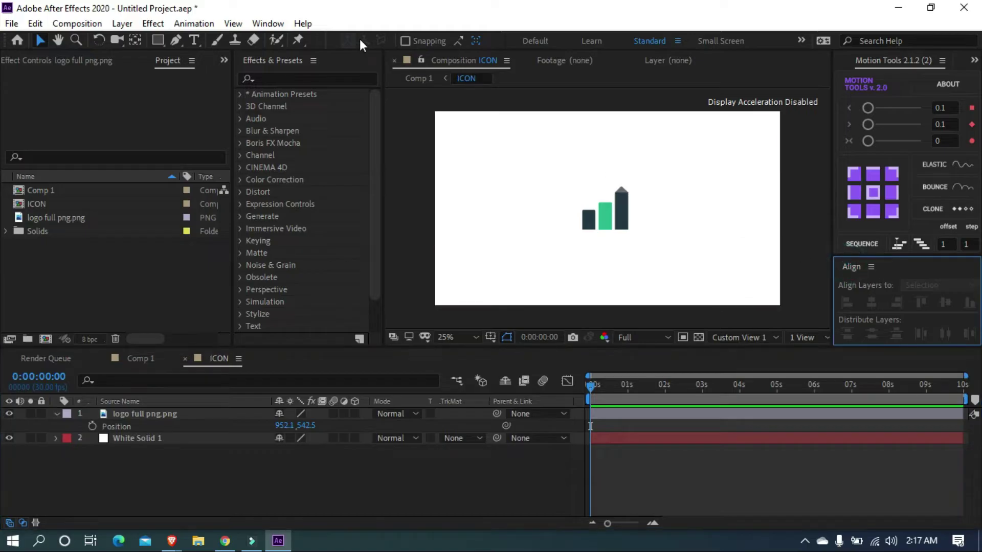
{"action": "left_click", "coordinate": [268, 28]}
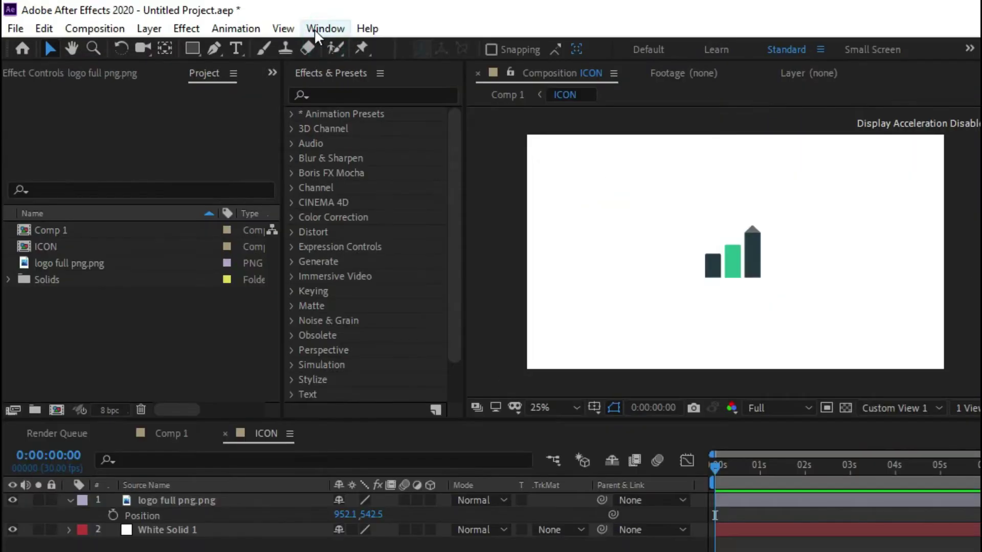
{"action": "left_click", "coordinate": [314, 28]}
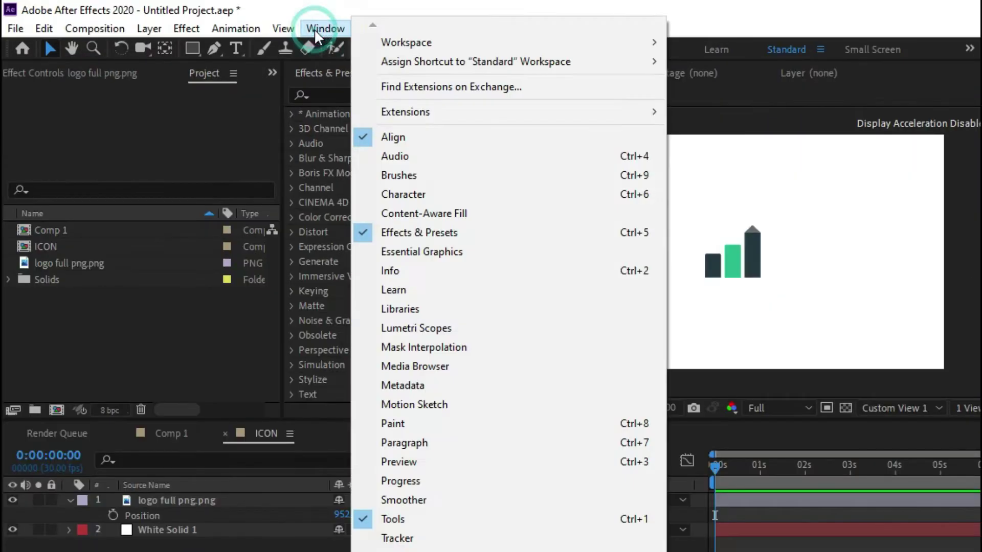
{"action": "left_click", "coordinate": [393, 145]}
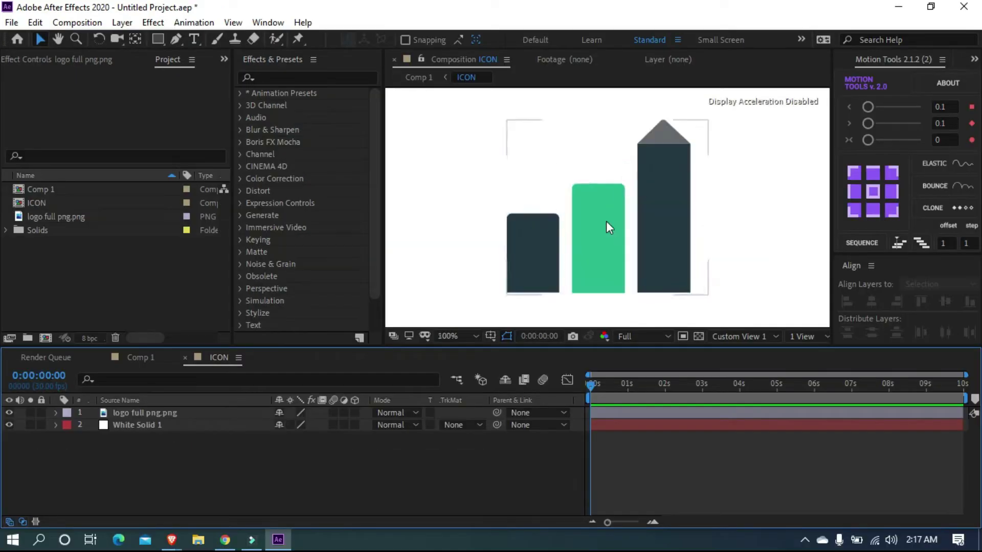
- Draw a vertical open path with the Pen tool on a new shape layer, from just below to just above the icon's shortest bar
{"action": "scroll", "coordinate": [606, 221], "scroll_direction": "down", "scroll_amount": 1}
{"action": "scroll", "coordinate": [606, 220], "scroll_direction": "up", "scroll_amount": 1}
{"action": "left_click", "coordinate": [176, 39]}
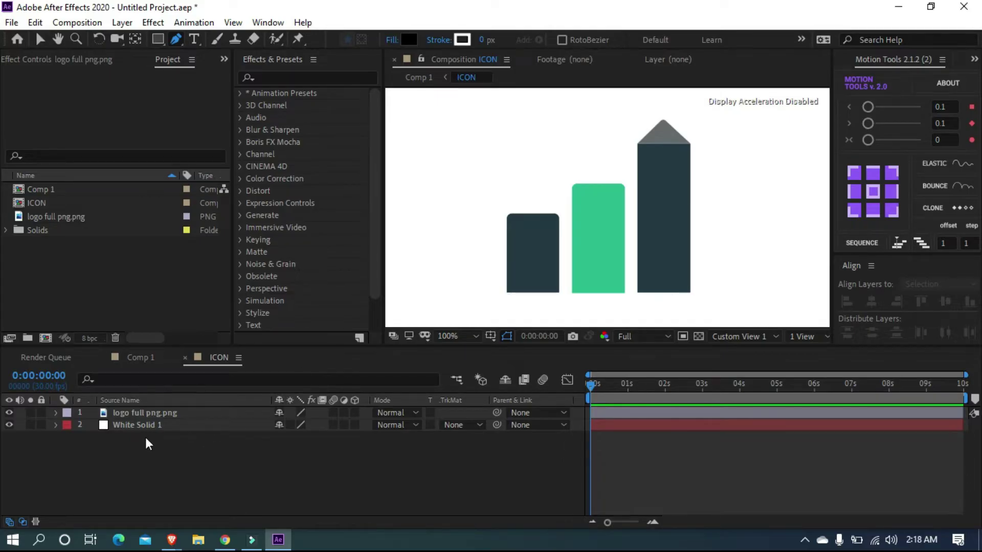
{"action": "left_click", "coordinate": [533, 298]}
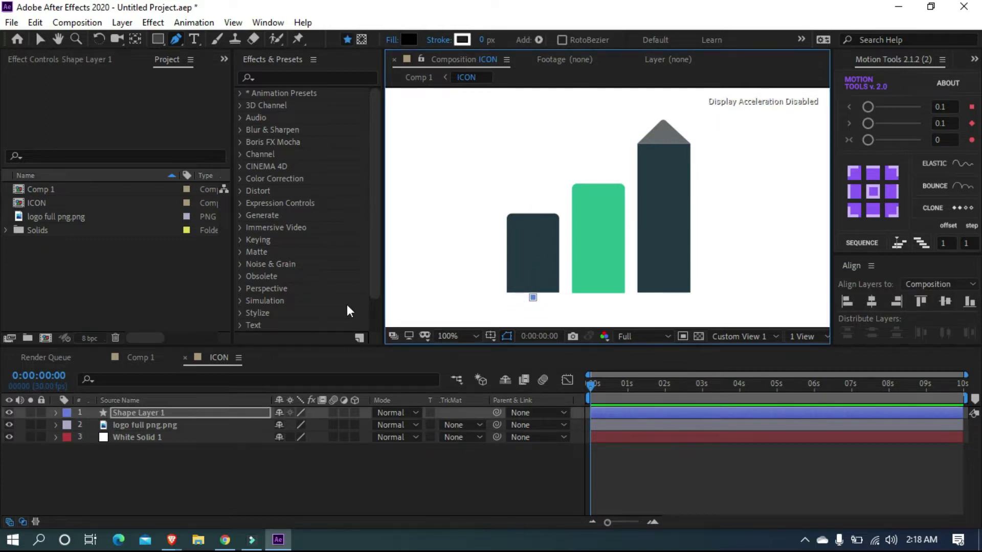
{"action": "left_click", "coordinate": [530, 207]}
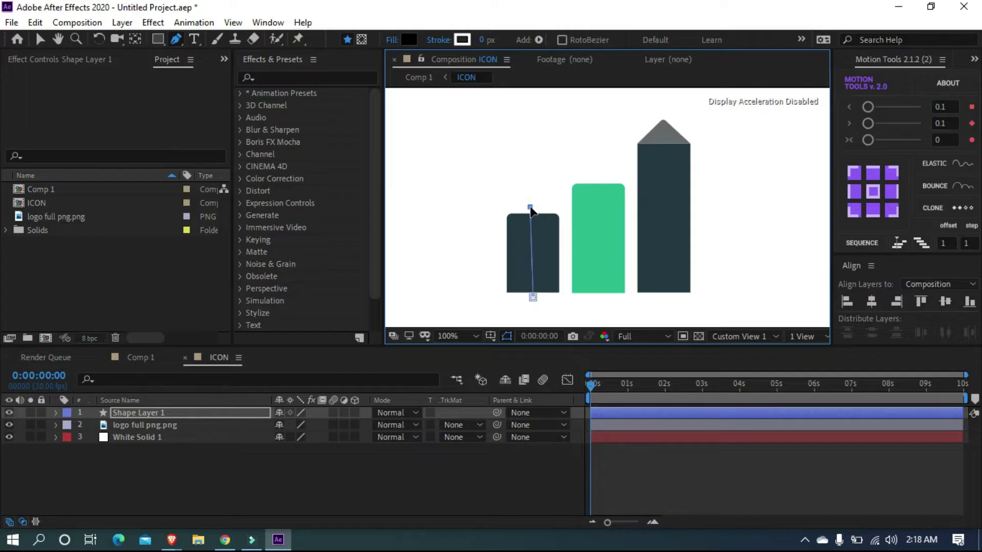
{"action": "left_click_drag", "start_coordinate": [530, 207], "coordinate": [532, 205]}
- Set the new path's fill to None and widen its stroke to 82 px so it covers the whole bar
{"action": "left_click", "coordinate": [391, 40]}
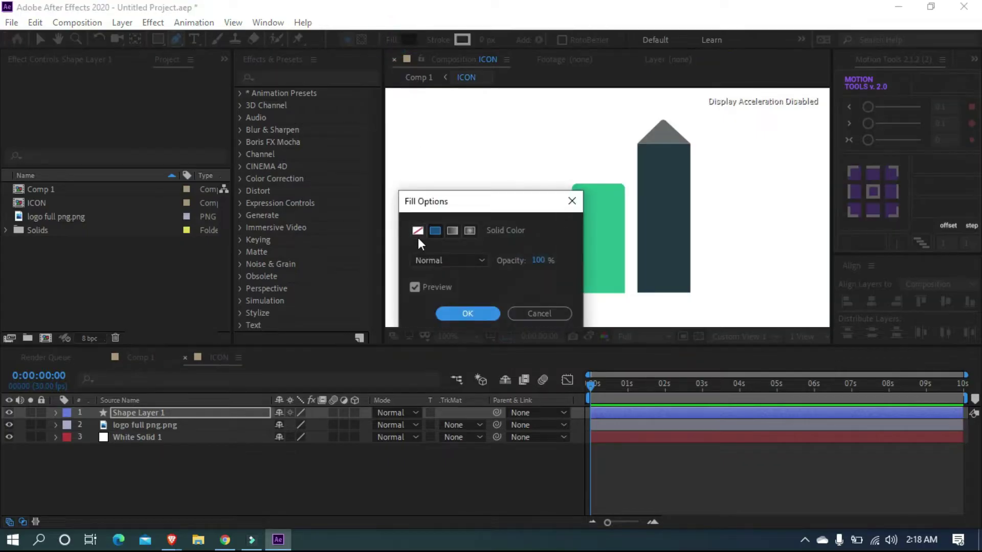
{"action": "left_click", "coordinate": [417, 230]}
{"action": "left_click", "coordinate": [456, 315]}
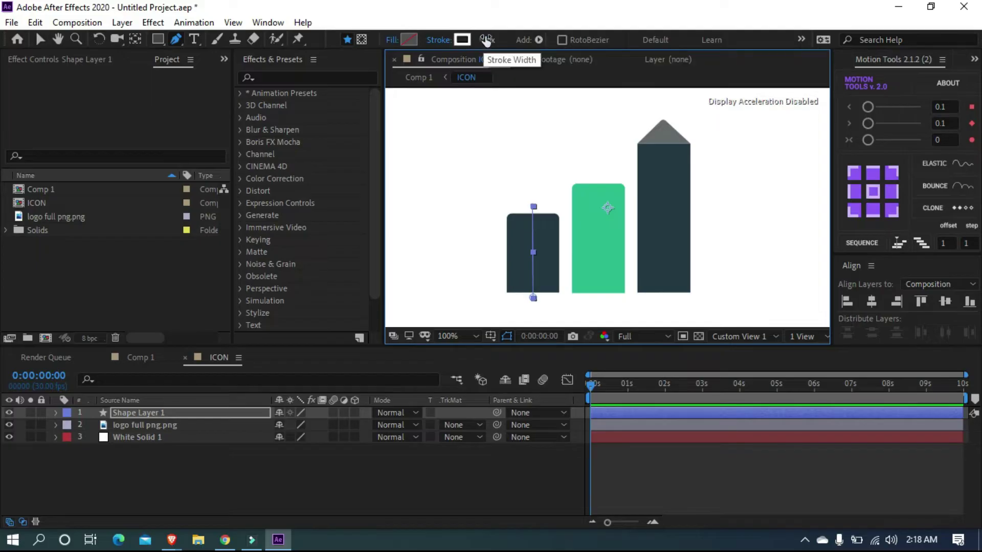
{"action": "left_click_drag", "start_coordinate": [481, 39], "coordinate": [541, 34]}
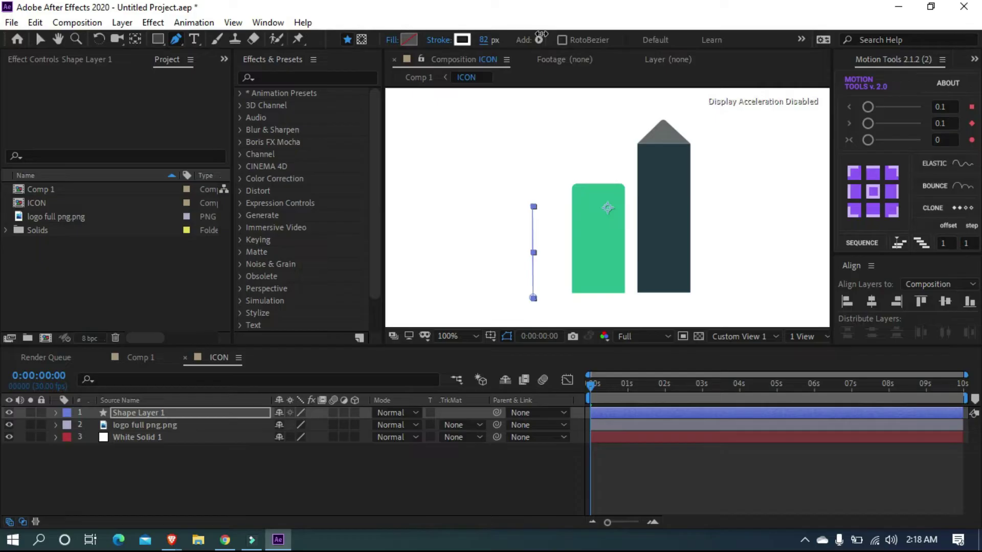
- Hide the white solid and check how the white stroke covers the shortest bar
{"action": "left_click", "coordinate": [9, 436]}
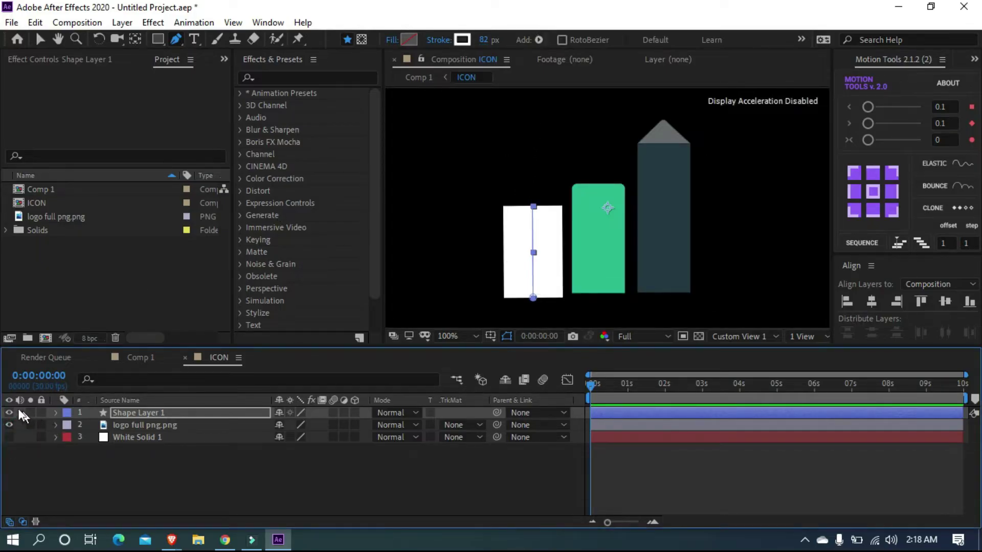
{"action": "left_click", "coordinate": [9, 412]}
{"action": "left_click", "coordinate": [9, 413]}
{"action": "left_click", "coordinate": [498, 461]}
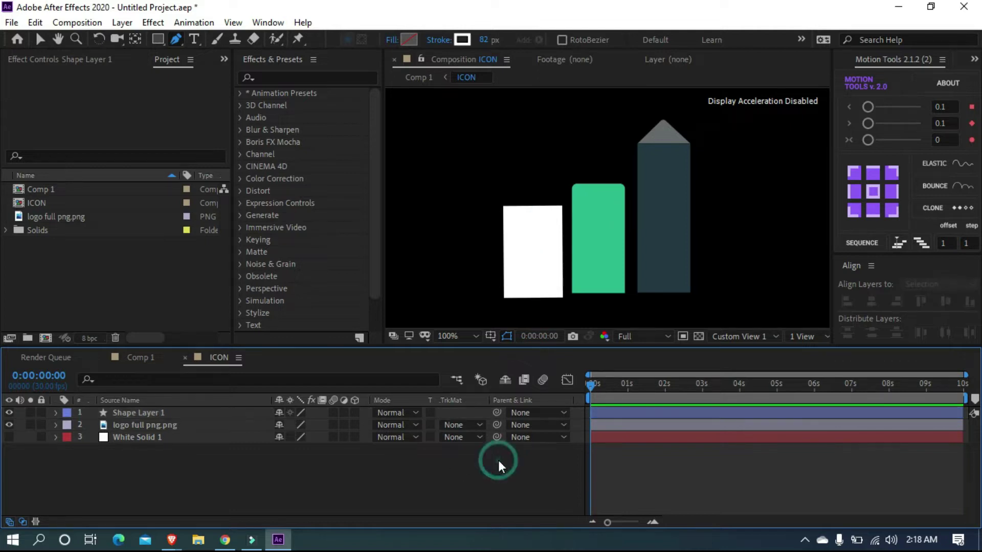
- Draw two more vertical stroked paths on the same shape layer, covering the green bar and the tallest bar from base to top
{"action": "left_click", "coordinate": [151, 412]}
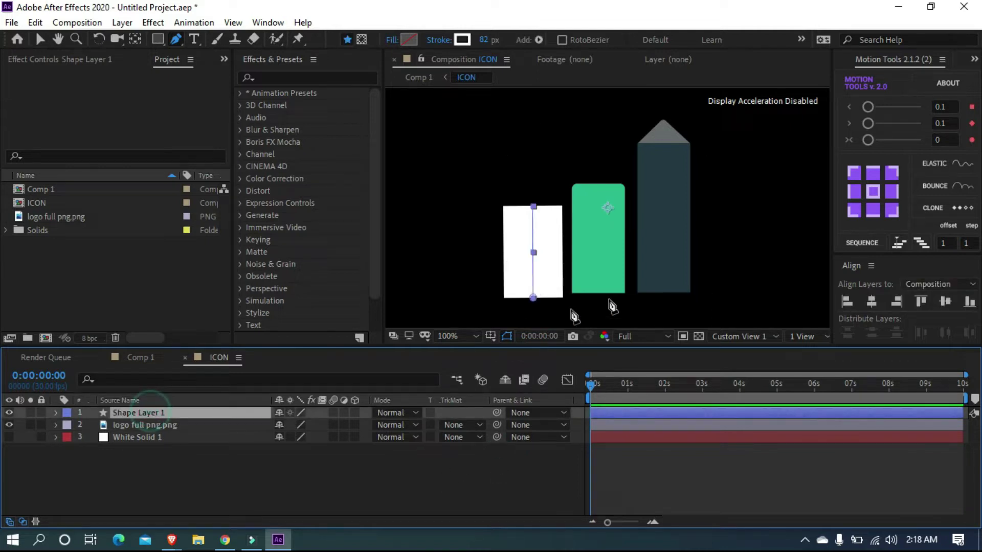
{"action": "left_click", "coordinate": [596, 297]}
{"action": "left_click", "coordinate": [597, 167]}
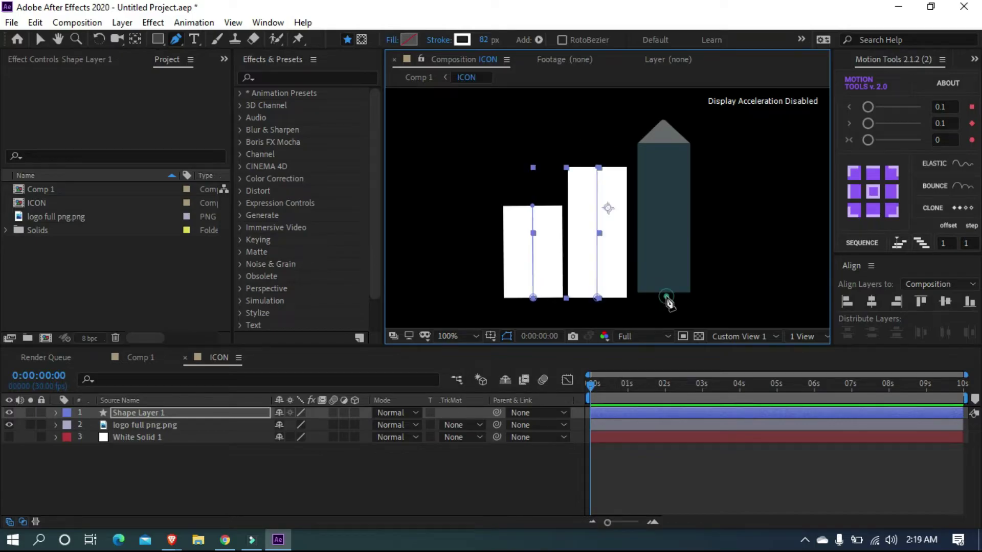
{"action": "left_click", "coordinate": [661, 114]}
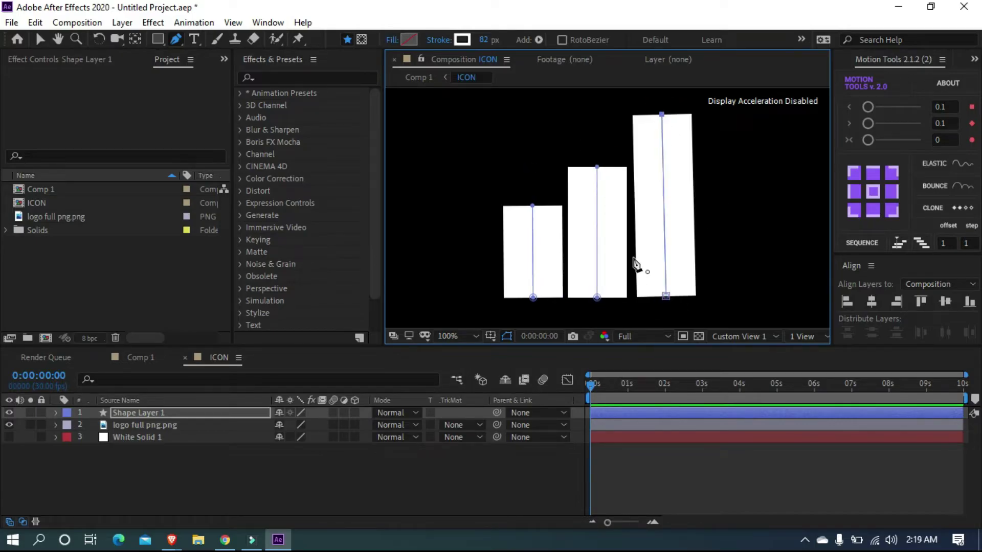
{"action": "left_click", "coordinate": [153, 463]}
- Select Shape 1, Shape 2 and Shape 3 in the shape layer's contents and add Trim Paths to each of them
{"action": "left_click", "coordinate": [139, 412]}
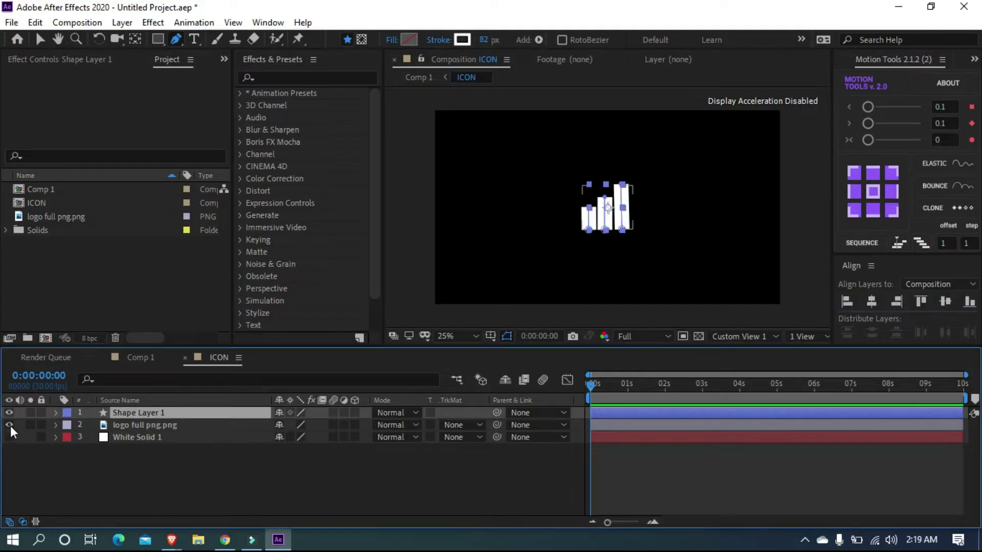
{"action": "left_click", "coordinate": [56, 412]}
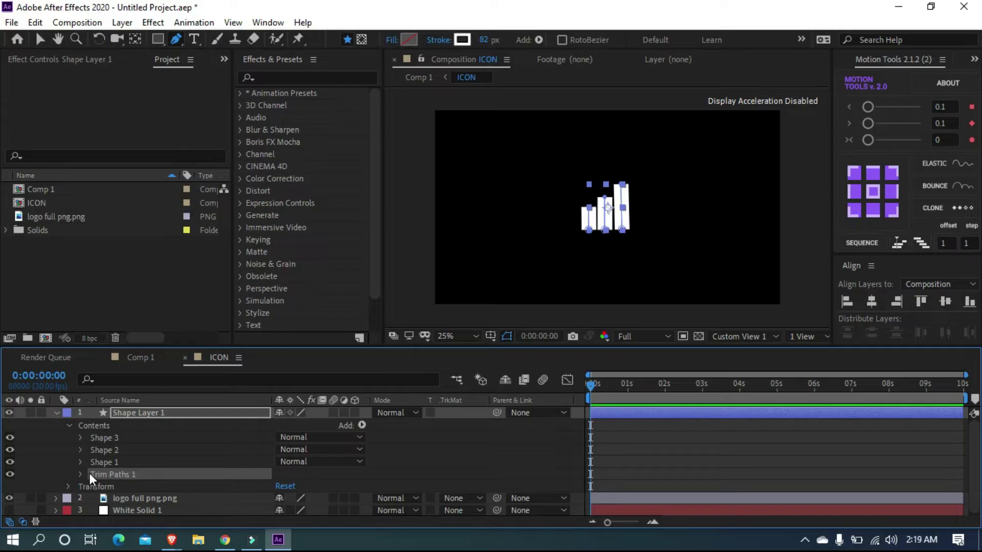
{"action": "left_click", "coordinate": [107, 439]}
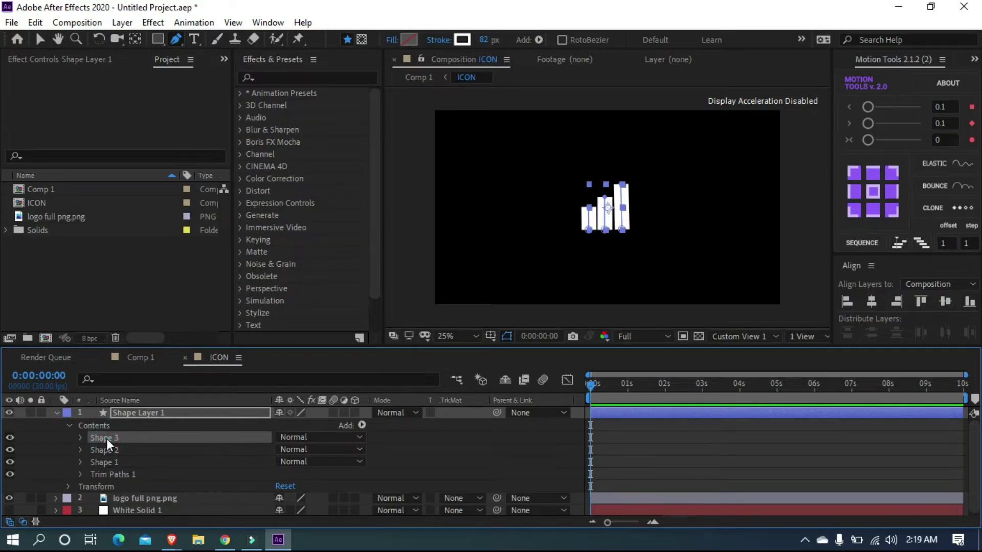
{"action": "left_click", "coordinate": [113, 461], "text": "shift"}
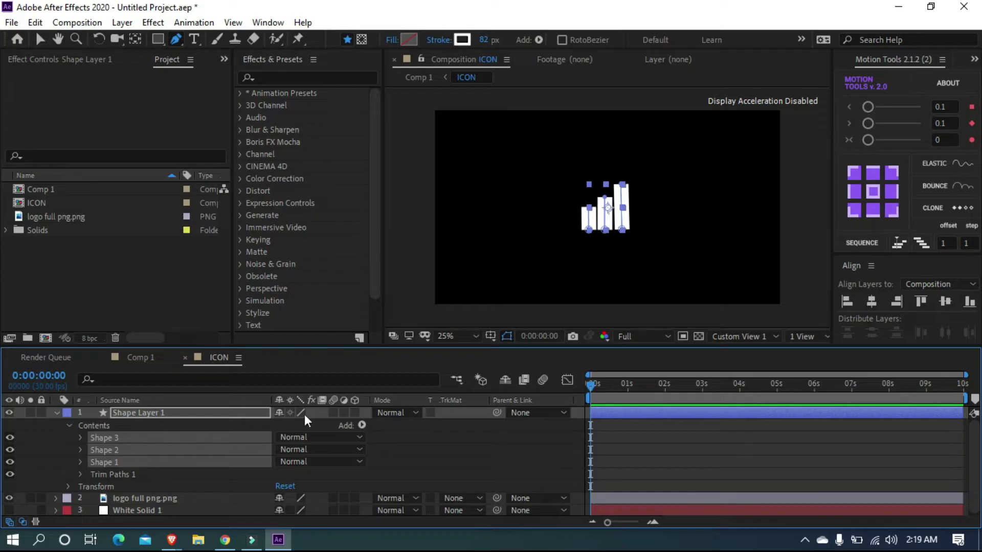
{"action": "left_click", "coordinate": [362, 425]}
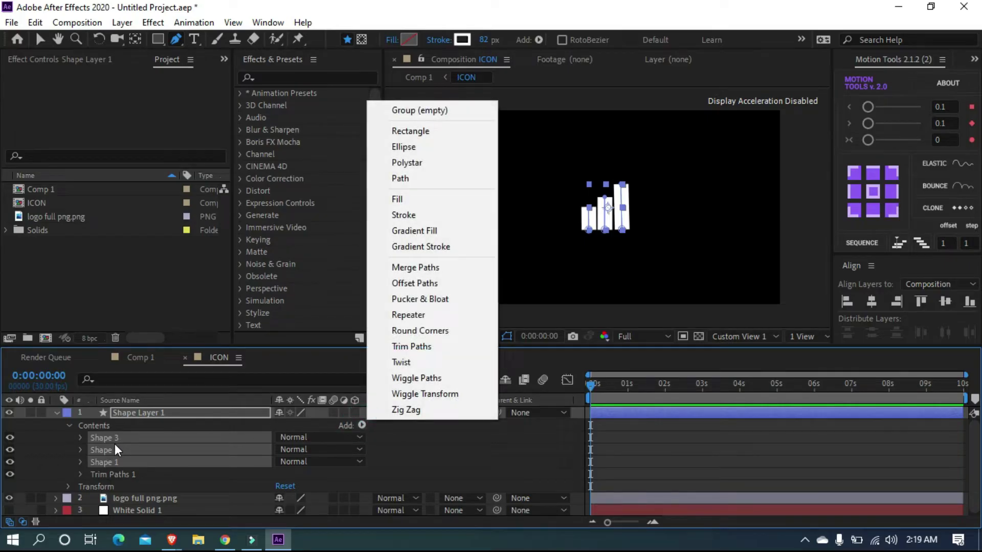
{"action": "left_click", "coordinate": [411, 346]}
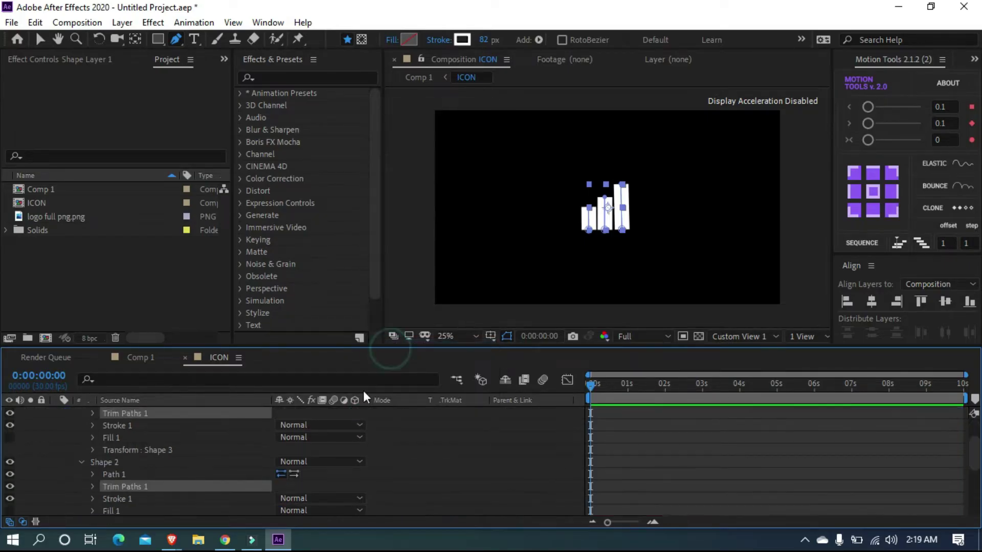
- Set End to 0% on the Trim Paths of all three shapes and start keyframing it at the first frame
{"action": "scroll", "coordinate": [146, 457], "scroll_direction": "up", "scroll_amount": 1}
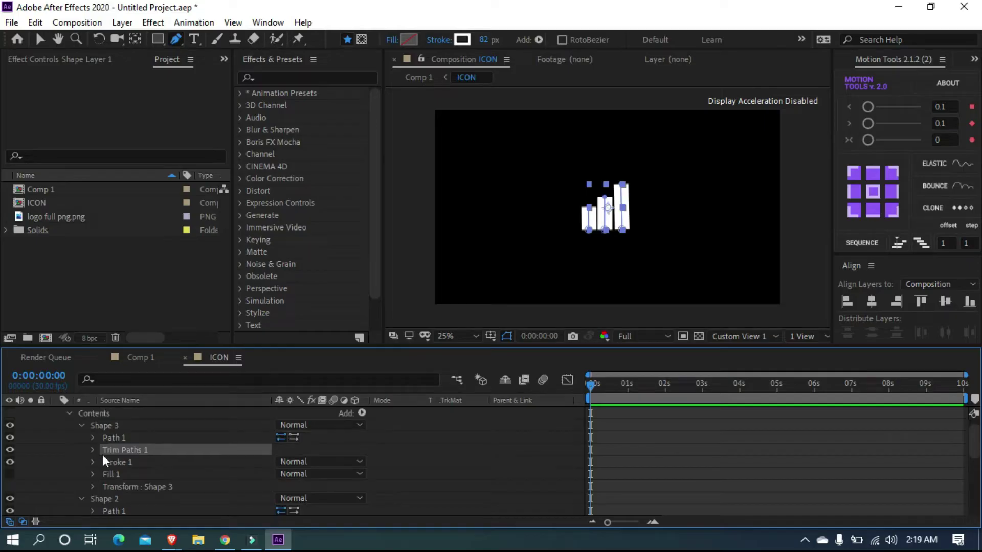
{"action": "scroll", "coordinate": [102, 450], "scroll_direction": "down", "scroll_amount": 1}
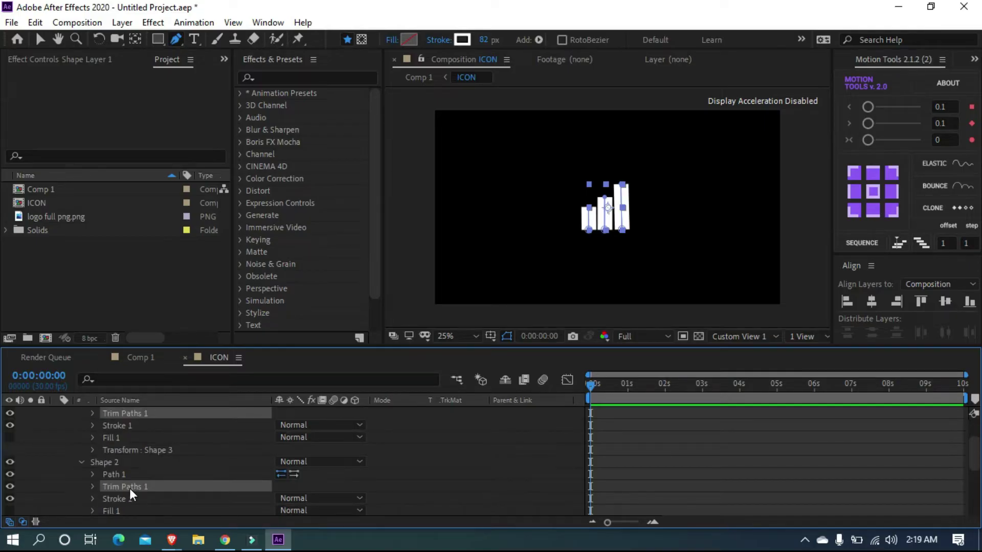
{"action": "scroll", "coordinate": [130, 488], "scroll_direction": "down", "scroll_amount": 2}
{"action": "scroll", "coordinate": [97, 477], "scroll_direction": "up", "scroll_amount": 2}
{"action": "scroll", "coordinate": [99, 473], "scroll_direction": "up", "scroll_amount": 1}
{"action": "left_click", "coordinate": [91, 450]}
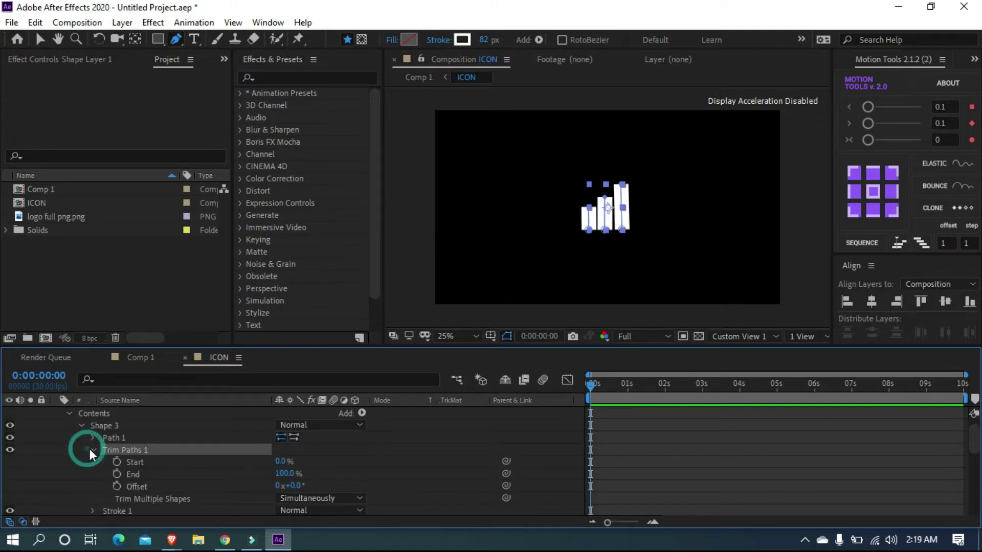
{"action": "left_click", "coordinate": [95, 449]}
{"action": "left_click", "coordinate": [94, 449]}
{"action": "scroll", "coordinate": [355, 449], "scroll_direction": "down", "scroll_amount": 2}
{"action": "scroll", "coordinate": [355, 449], "scroll_direction": "up", "scroll_amount": 2}
{"action": "left_click_drag", "start_coordinate": [283, 479], "coordinate": [151, 483]}
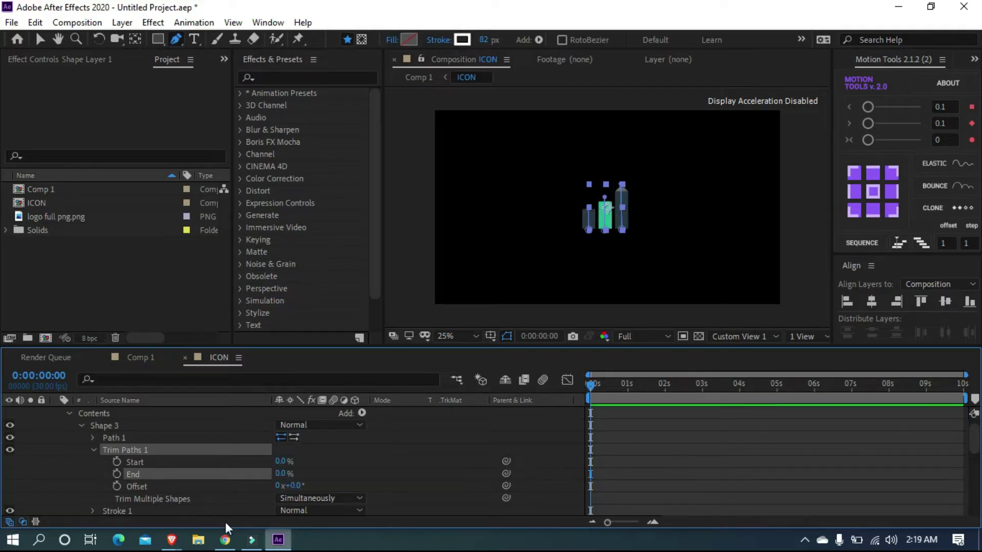
{"action": "left_click", "coordinate": [116, 474]}
- Set the Trim Paths End of all three shapes to 100% at frame 20 and show only Shape Layer 1's keyframed properties
{"action": "scroll", "coordinate": [233, 440], "scroll_direction": "down", "scroll_amount": 1}
{"action": "scroll", "coordinate": [233, 436], "scroll_direction": "down", "scroll_amount": 2}
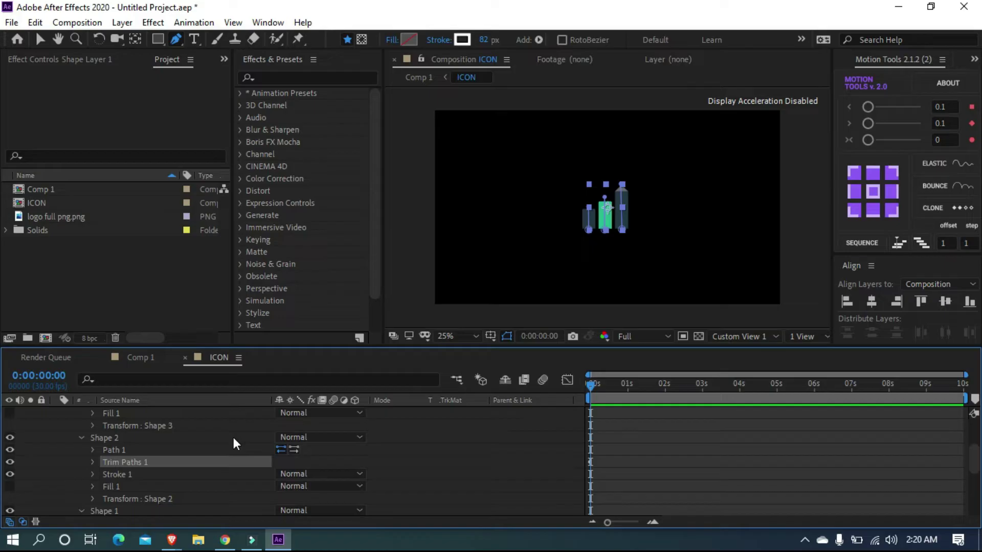
{"action": "scroll", "coordinate": [155, 459], "scroll_direction": "up", "scroll_amount": 3}
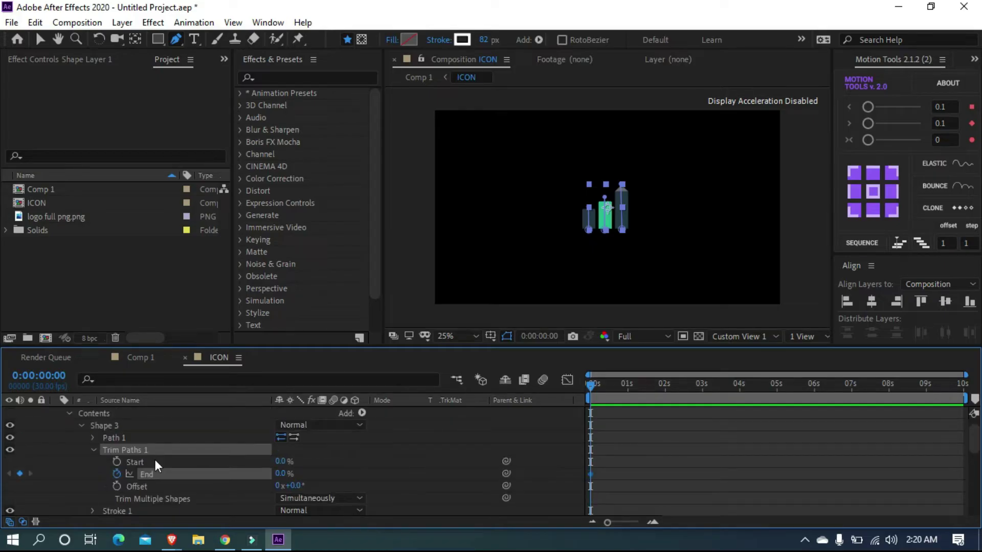
{"action": "scroll", "coordinate": [155, 459], "scroll_direction": "down", "scroll_amount": 2}
{"action": "scroll", "coordinate": [155, 459], "scroll_direction": "up", "scroll_amount": 2}
{"action": "left_click_drag", "start_coordinate": [611, 523], "coordinate": [632, 522]}
{"action": "left_click", "coordinate": [696, 383]}
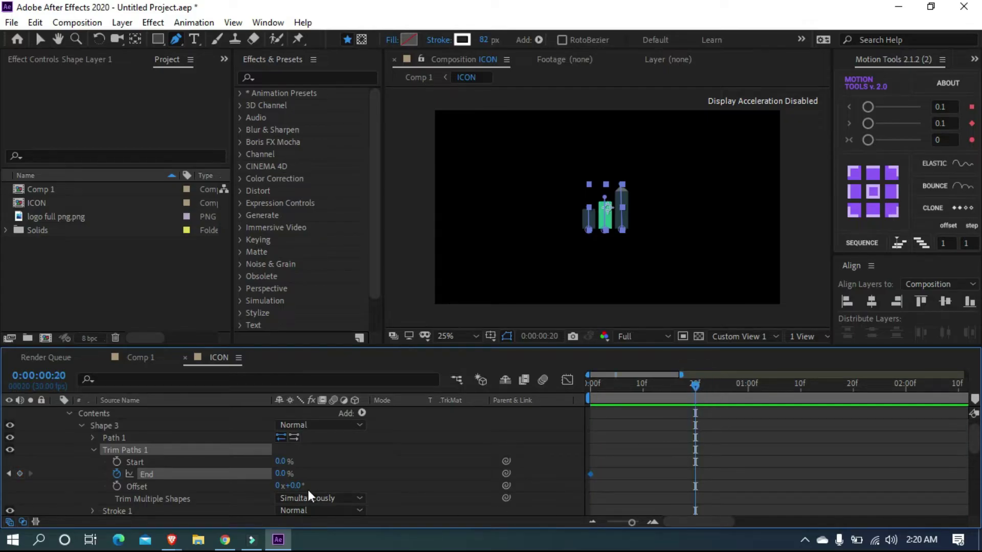
{"action": "left_click", "coordinate": [280, 474]}
{"action": "type", "text": "100"}
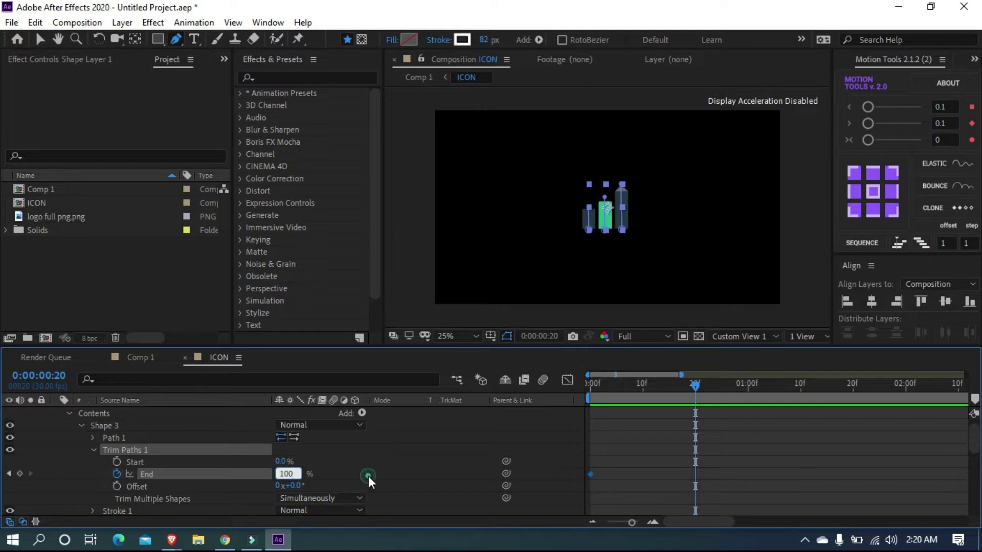
{"action": "key", "text": "Return"}
{"action": "left_click", "coordinate": [150, 410]}
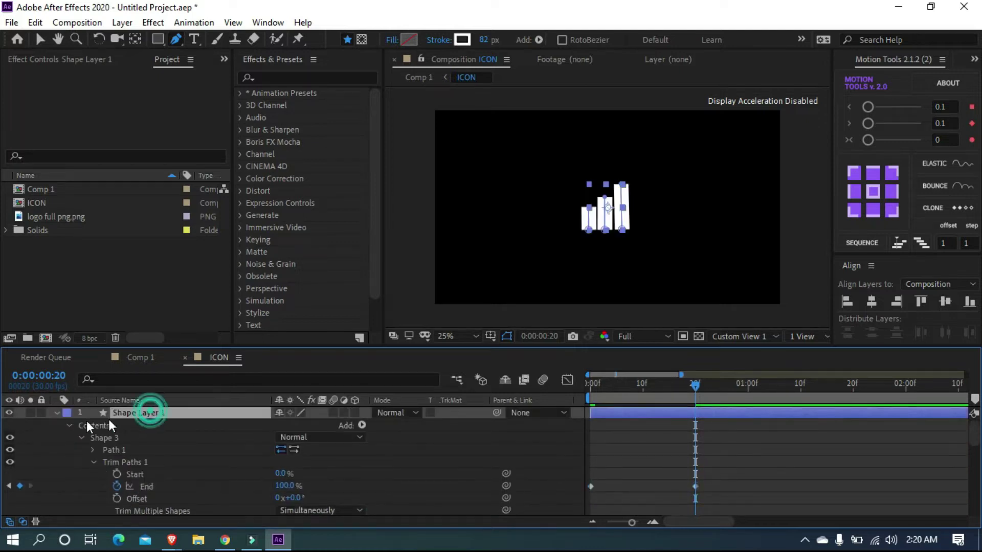
{"action": "key", "text": "u"}
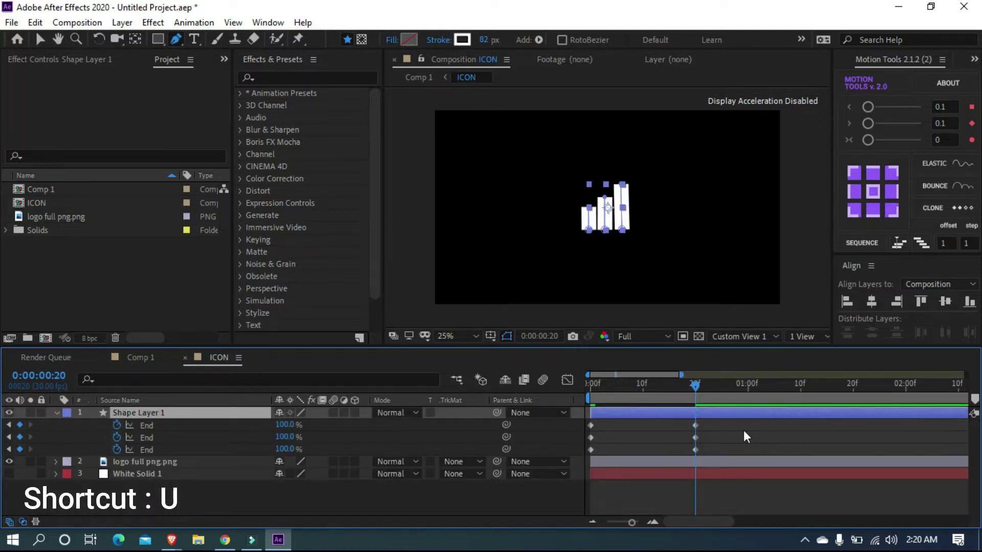
- Preview the bars' reveal in ICON from the first frame
{"action": "left_click_drag", "start_coordinate": [693, 384], "coordinate": [588, 393]}
{"action": "scroll", "coordinate": [664, 190], "scroll_direction": "up", "scroll_amount": 2}
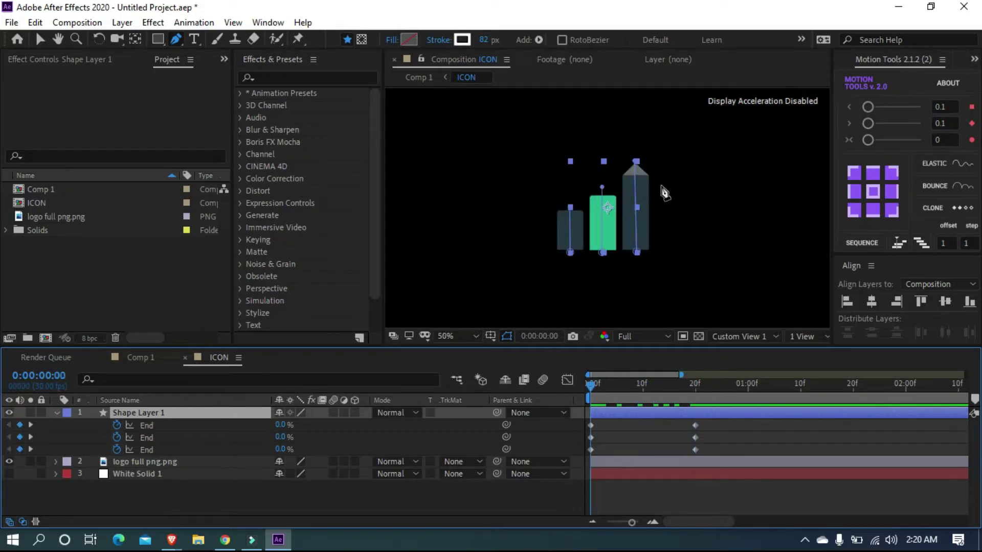
{"action": "scroll", "coordinate": [669, 194], "scroll_direction": "up", "scroll_amount": 2}
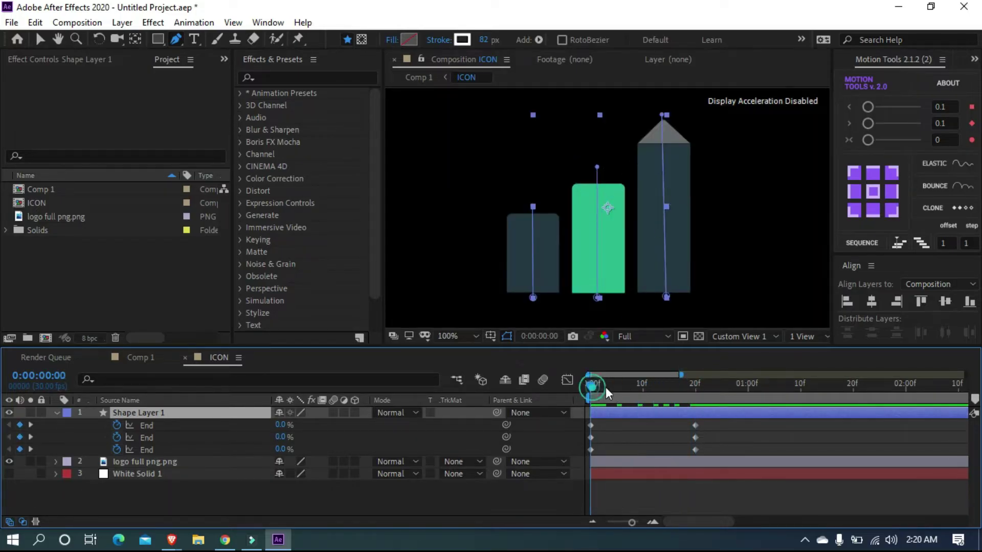
{"action": "mouse_move", "coordinate": [605, 388]}
{"action": "left_mouse_down"}
{"action": "mouse_move", "coordinate": [709, 381]}
{"action": "mouse_move", "coordinate": [570, 373]}
{"action": "left_mouse_up"}
{"action": "key", "text": "space"}
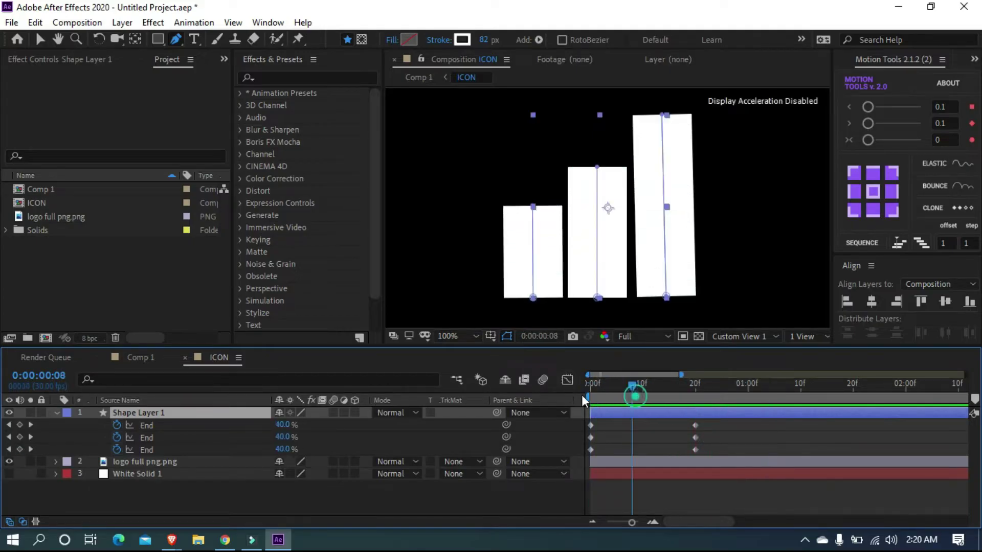
- Apply Easy Ease to all of Shape Layer 1's End keyframes and preview the reveal from the start
{"action": "left_click", "coordinate": [712, 422]}
{"action": "left_click_drag", "start_coordinate": [680, 448], "coordinate": [590, 451]}
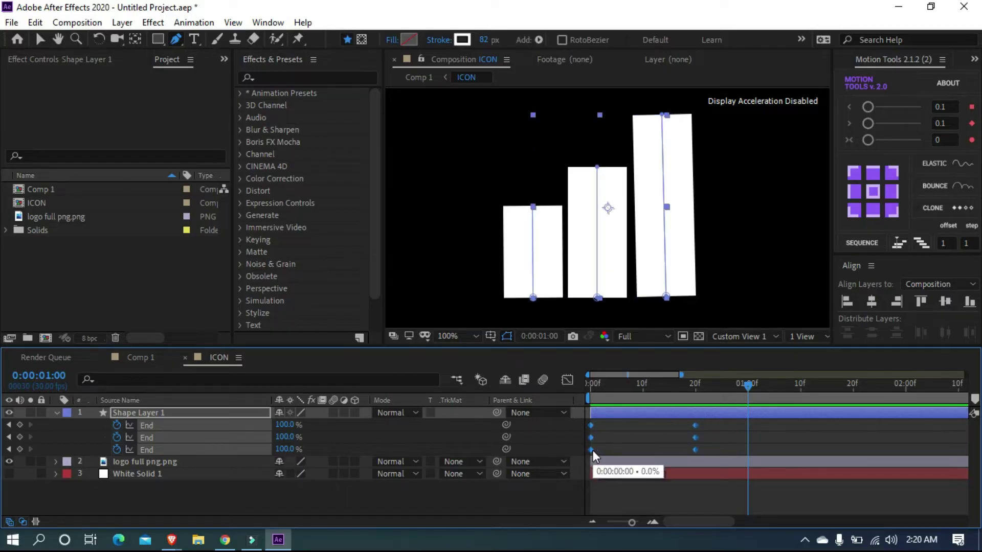
{"action": "right_click", "coordinate": [593, 449]}
{"action": "mouse_move", "coordinate": [656, 440]}
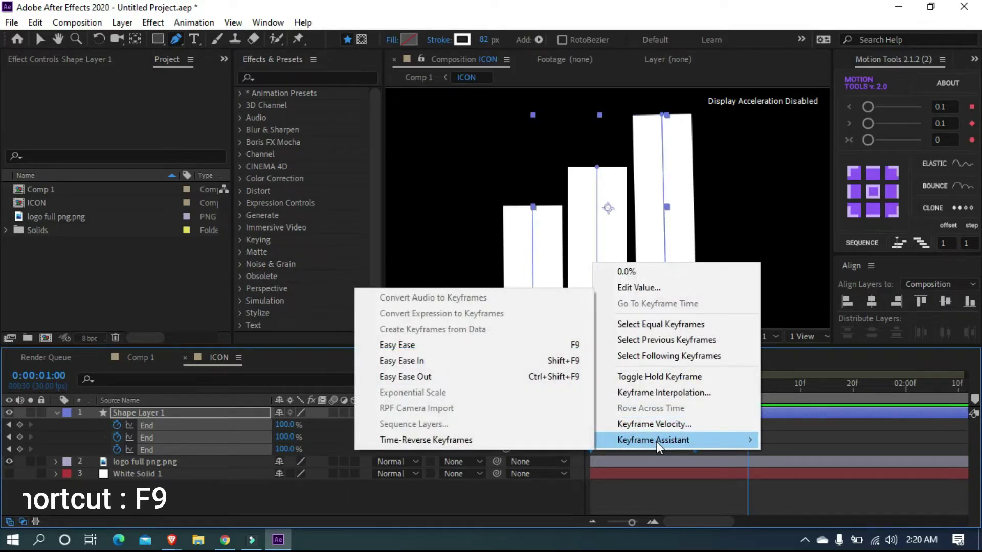
{"action": "left_click", "coordinate": [508, 344]}
{"action": "key", "text": "Home"}
{"action": "key", "text": "space"}
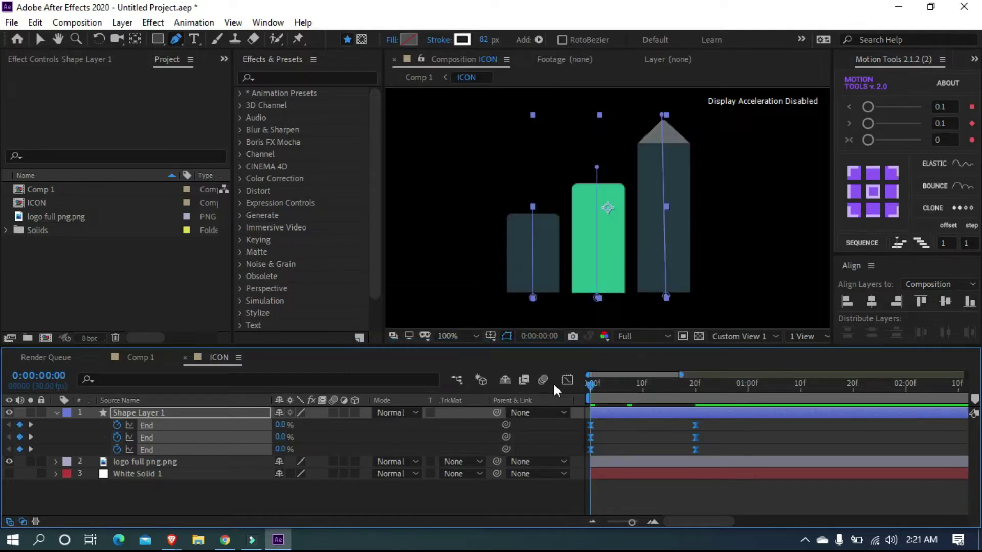
{"action": "key", "text": "space"}
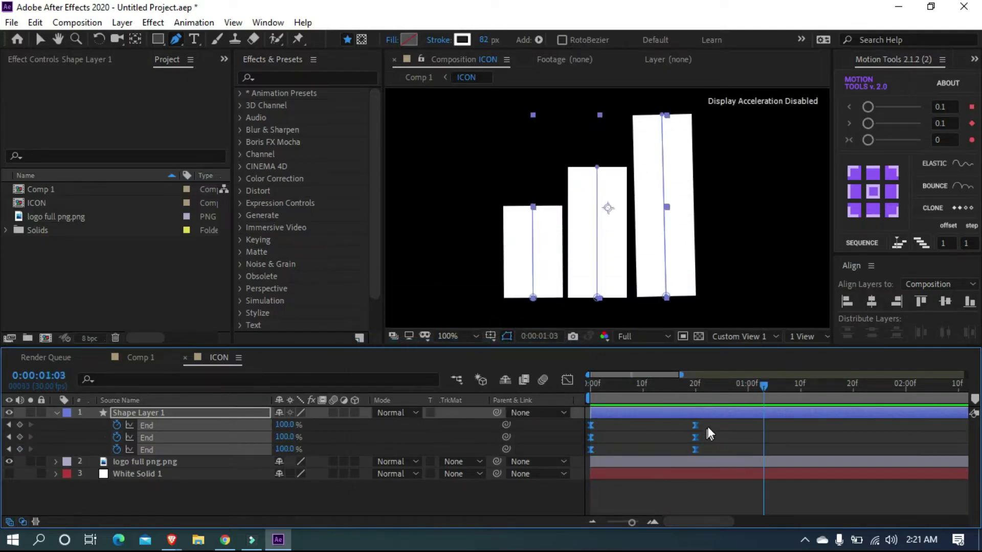
- Reshape the speed graph of the three End properties into a steep early peak with a long, gradual slowdown toward frame 20
{"action": "left_click_drag", "start_coordinate": [709, 423], "coordinate": [578, 453]}
{"action": "left_click", "coordinate": [567, 379]}
{"action": "right_click", "coordinate": [678, 460]}
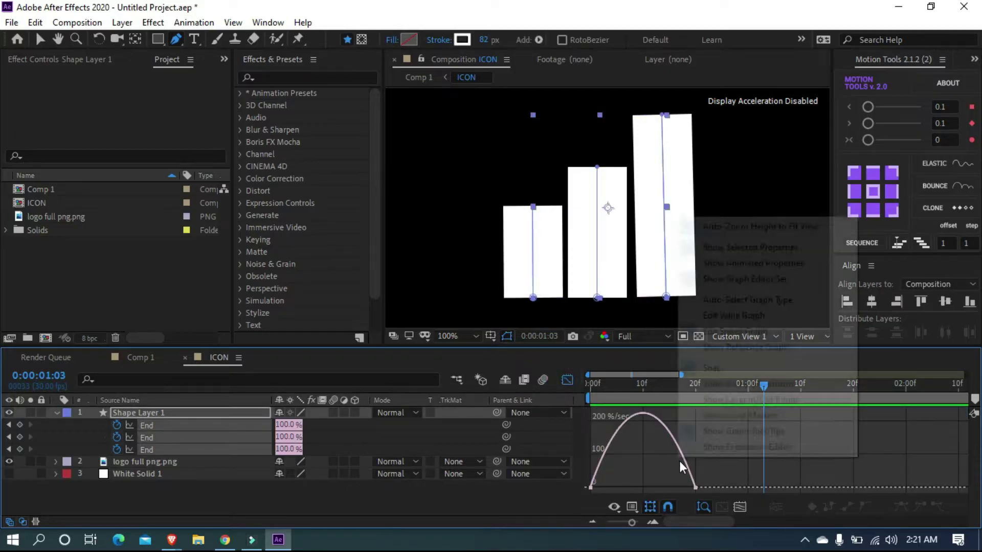
{"action": "left_click", "coordinate": [711, 466]}
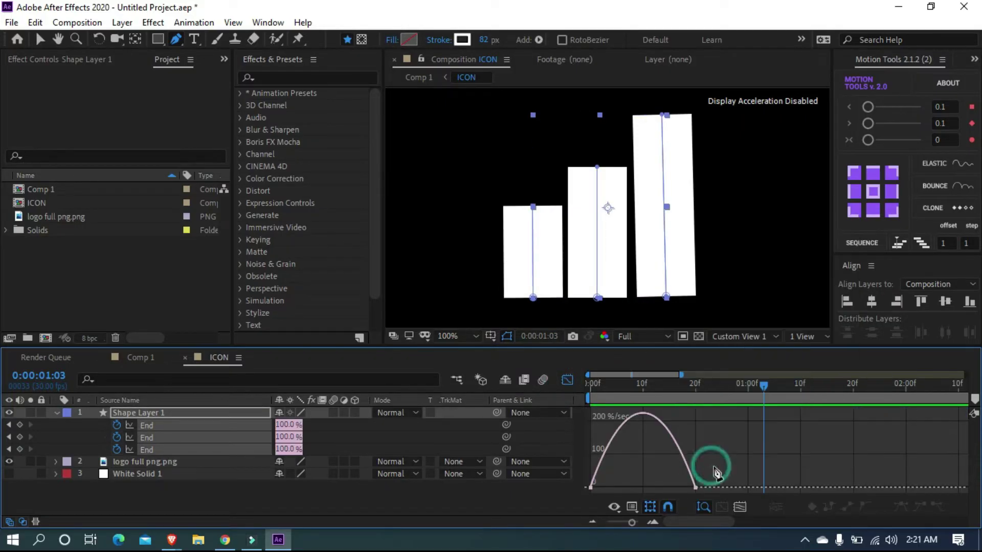
{"action": "left_click", "coordinate": [631, 506]}
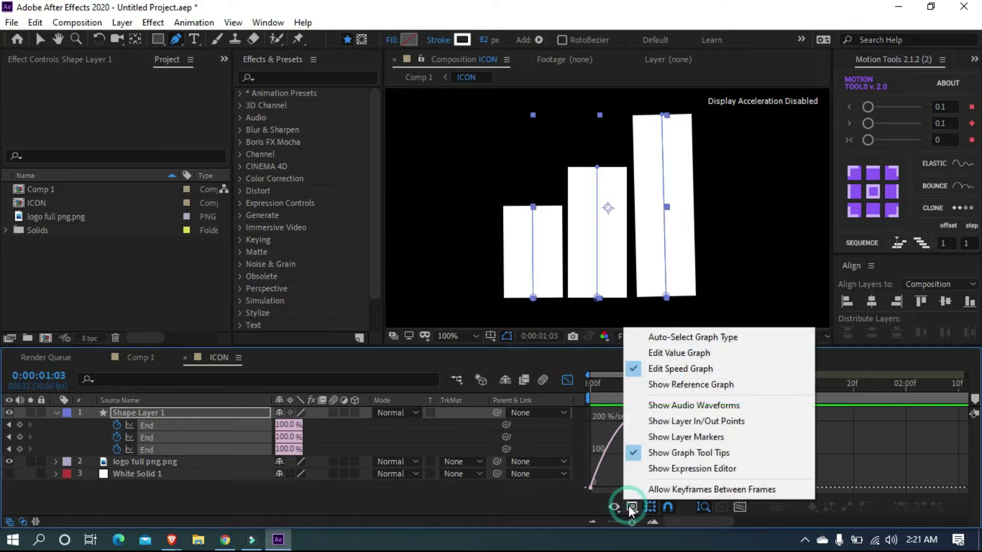
{"action": "left_click", "coordinate": [682, 369]}
{"action": "key", "text": "v"}
{"action": "left_click_drag", "start_coordinate": [707, 465], "coordinate": [599, 483]}
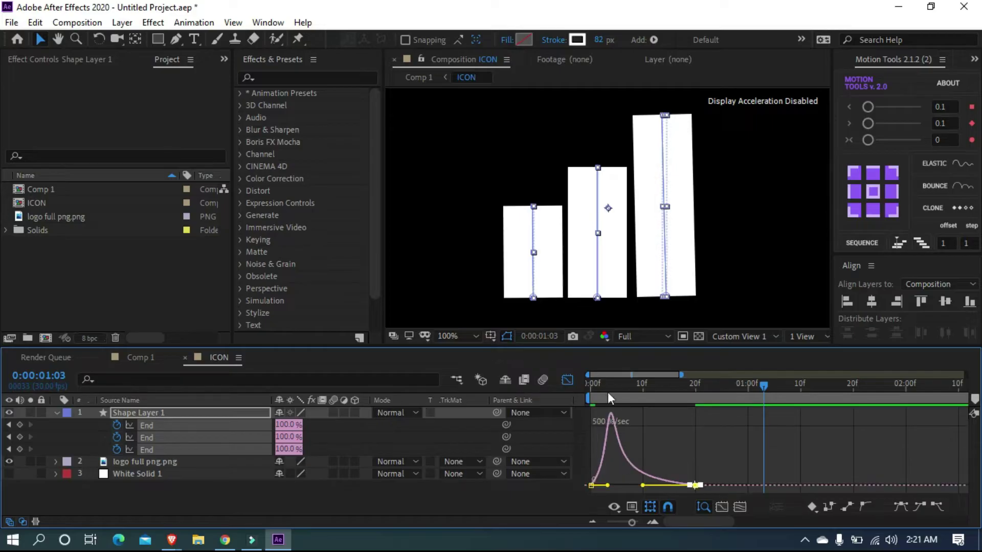
- Play back the bars' reveal from the beginning to check the new speed curve
{"action": "left_click", "coordinate": [604, 387]}
{"action": "key", "text": "space"}
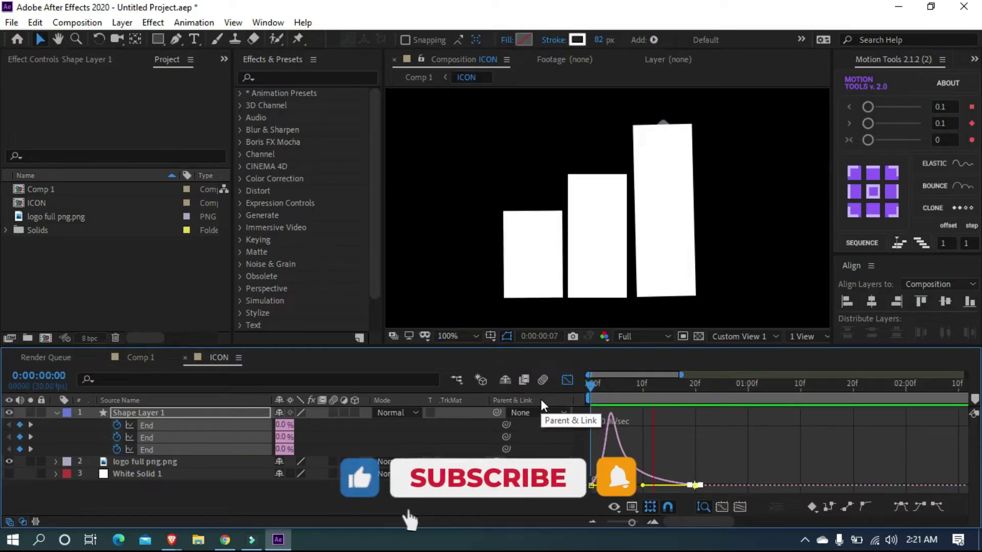
{"action": "key", "text": "space"}
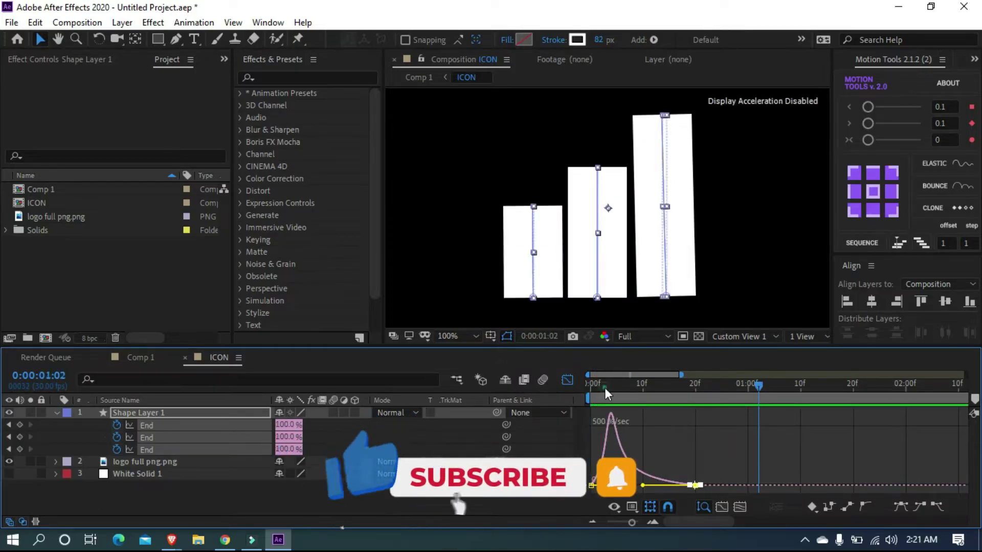
{"action": "key", "text": "space"}
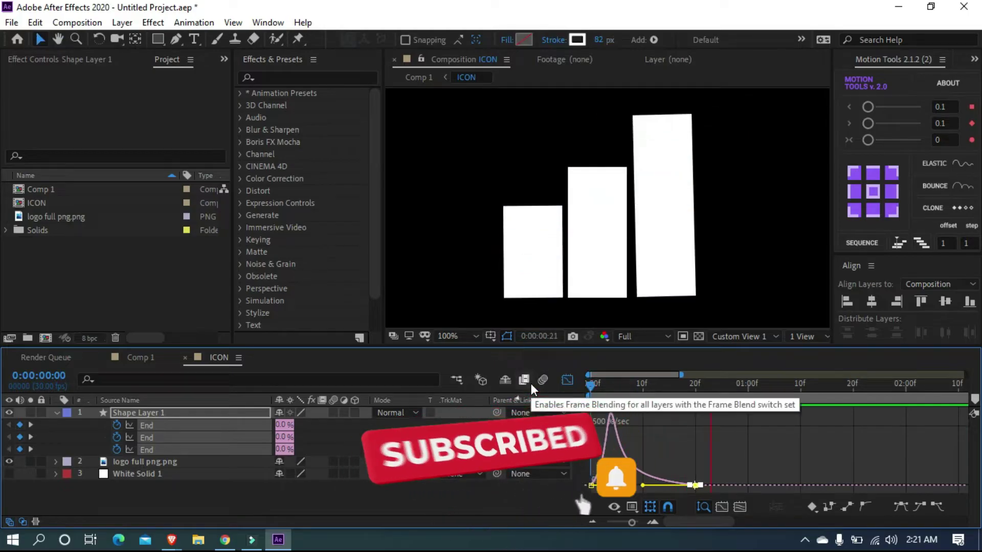
{"action": "key", "text": "space"}
{"action": "left_click", "coordinate": [753, 386]}
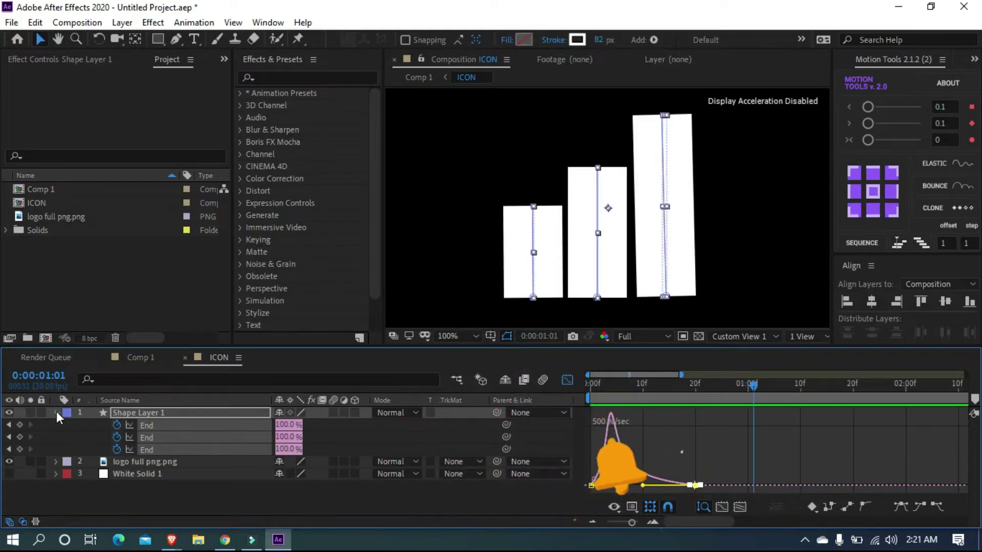
- Return to the layer bar view and set the track matte of logo full png.png to Alpha Matte "Shape Layer 1"
{"action": "left_click", "coordinate": [55, 412]}
{"action": "key", "text": "shift+F3"}
{"action": "left_click", "coordinate": [145, 425]}
{"action": "left_click", "coordinate": [456, 425]}
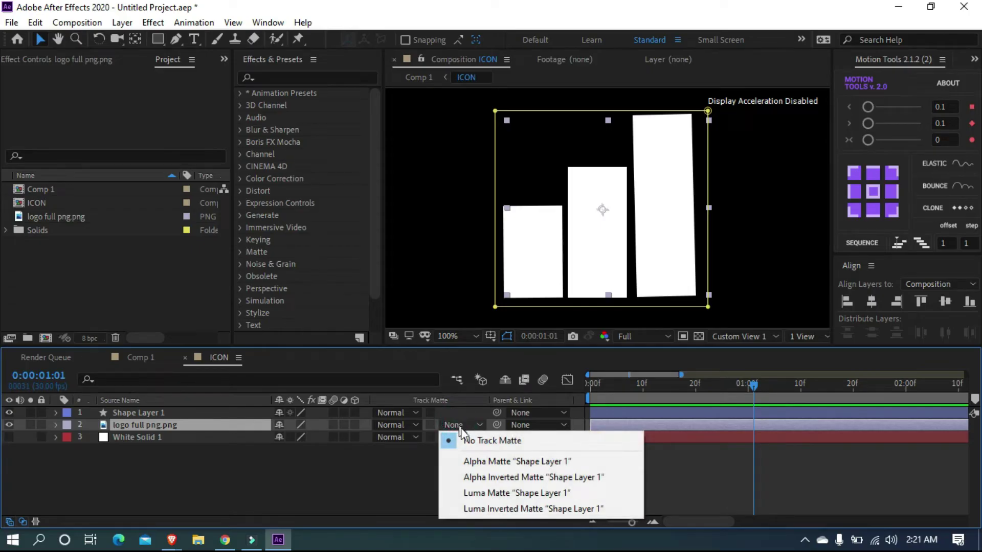
{"action": "left_click", "coordinate": [508, 461]}
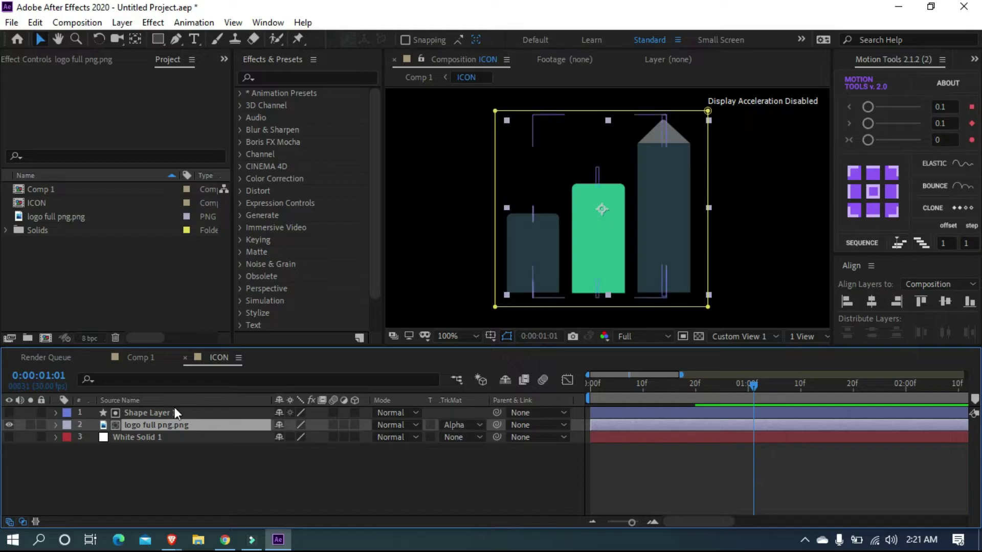
- Preview the matted icon animation from the first frame
{"action": "key", "text": "Home"}
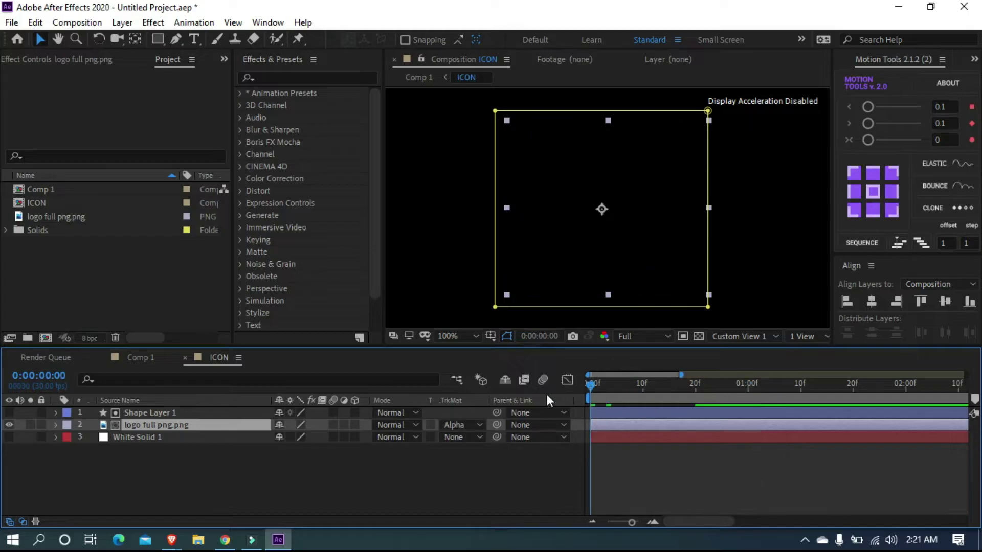
{"action": "key", "text": "comma"}
{"action": "key", "text": "space"}
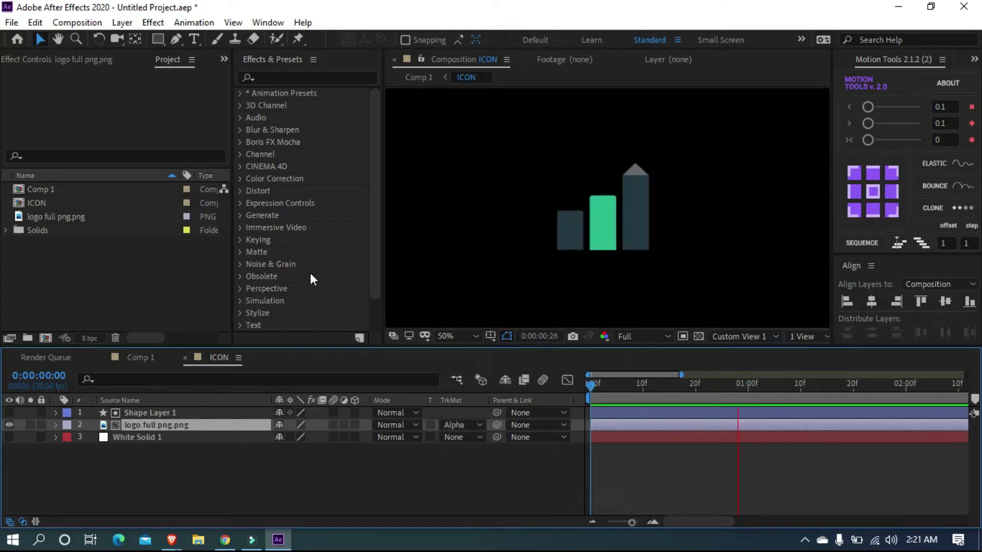
{"action": "key", "text": "space"}
{"action": "left_click_drag", "start_coordinate": [609, 388], "coordinate": [532, 386]}
{"action": "key", "text": "space"}
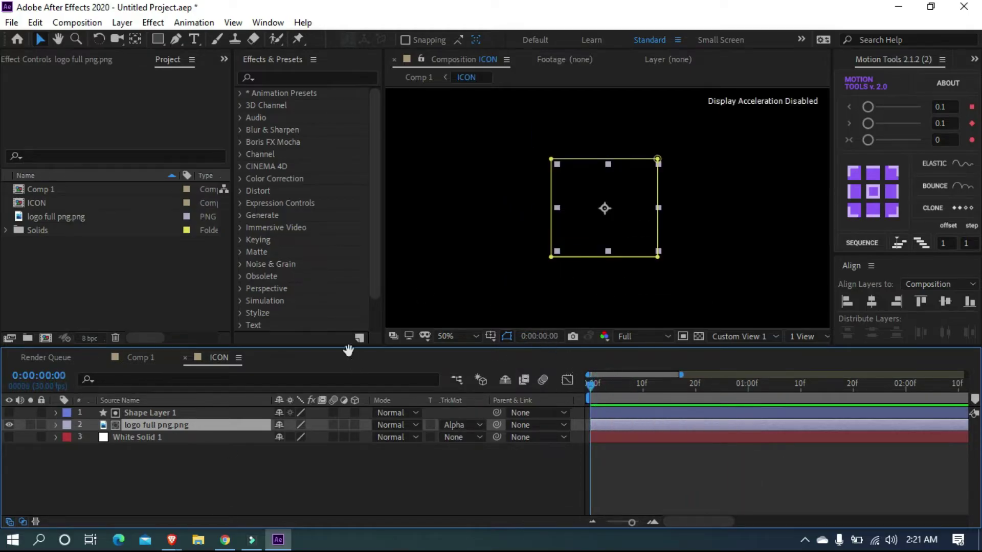
{"action": "key", "text": "space"}
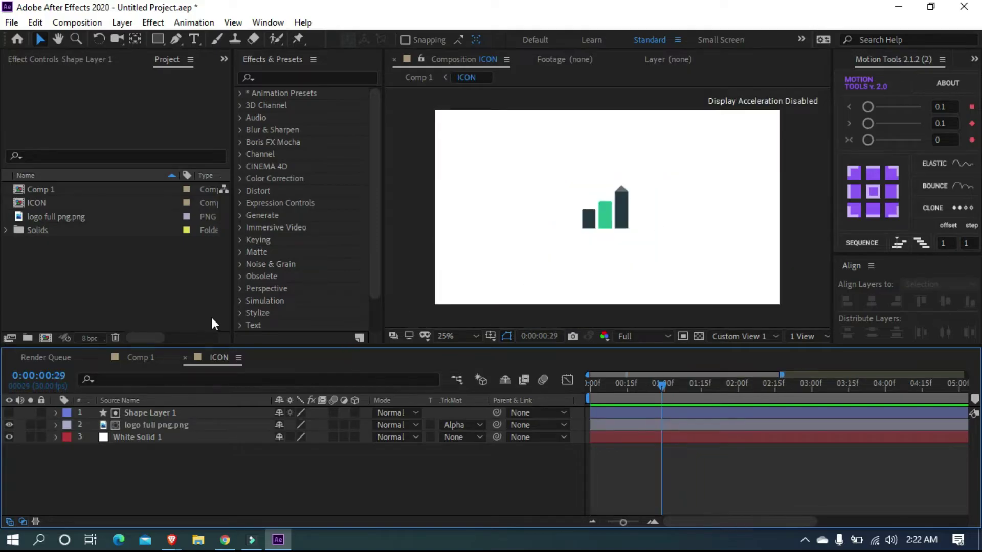
- Duplicate the ICON layer twice in Comp 1
{"action": "left_click", "coordinate": [148, 357]}
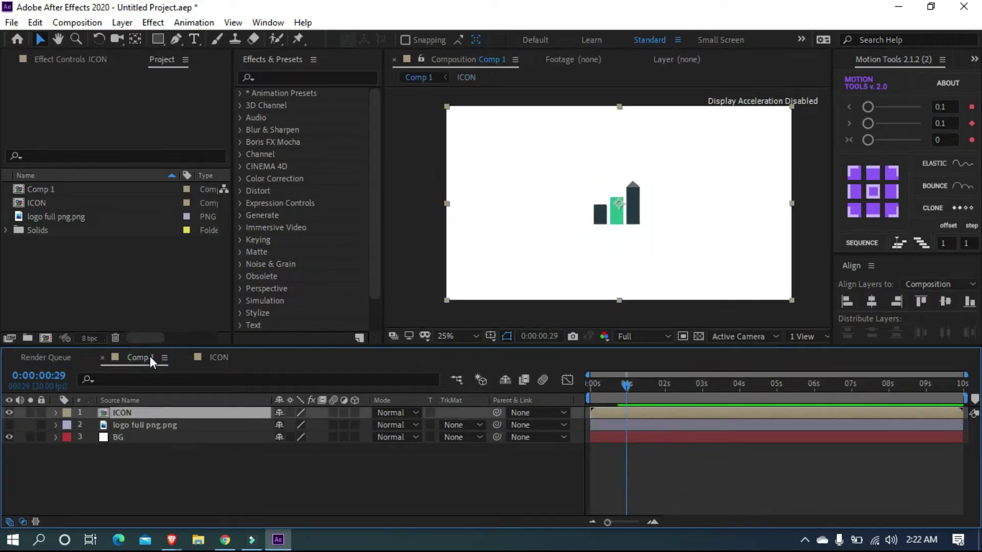
{"action": "left_click", "coordinate": [117, 418]}
{"action": "key", "text": "ctrl+d"}
{"action": "key", "text": "ctrl+d"}
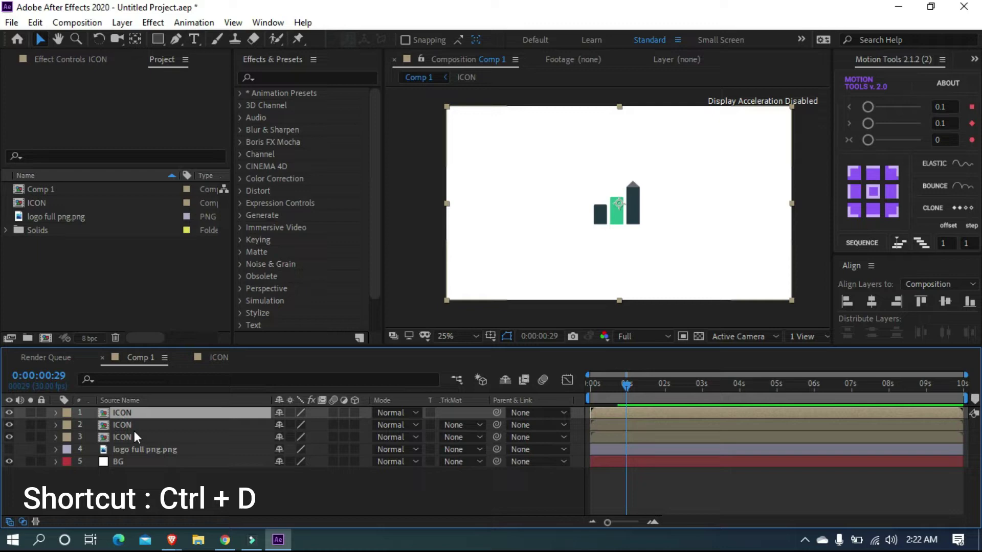
{"action": "left_click", "coordinate": [136, 435]}
{"action": "left_click", "coordinate": [138, 417]}
{"action": "left_click", "coordinate": [133, 427]}
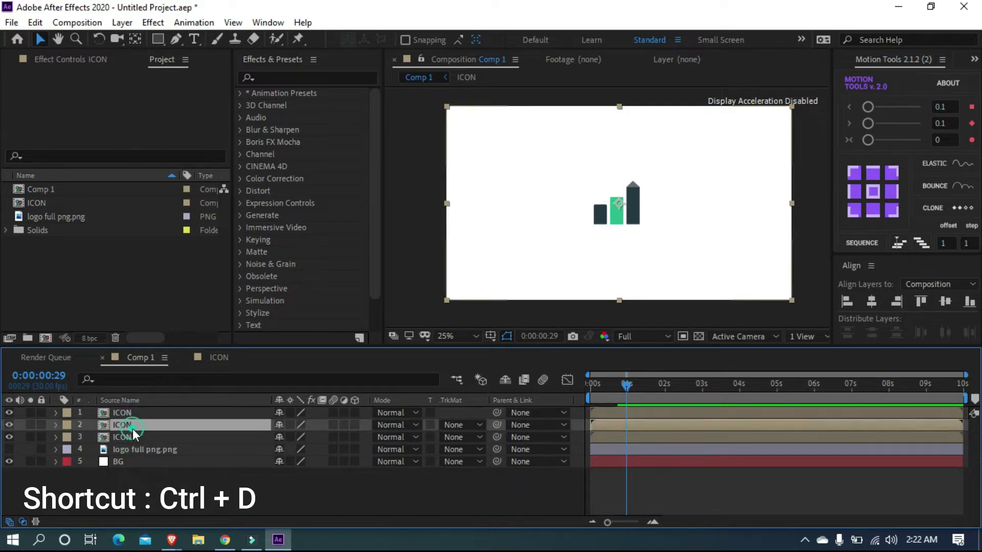
- Draw a rectangular mask around the shortest bar on the third ICON layer
{"action": "left_click", "coordinate": [134, 438]}
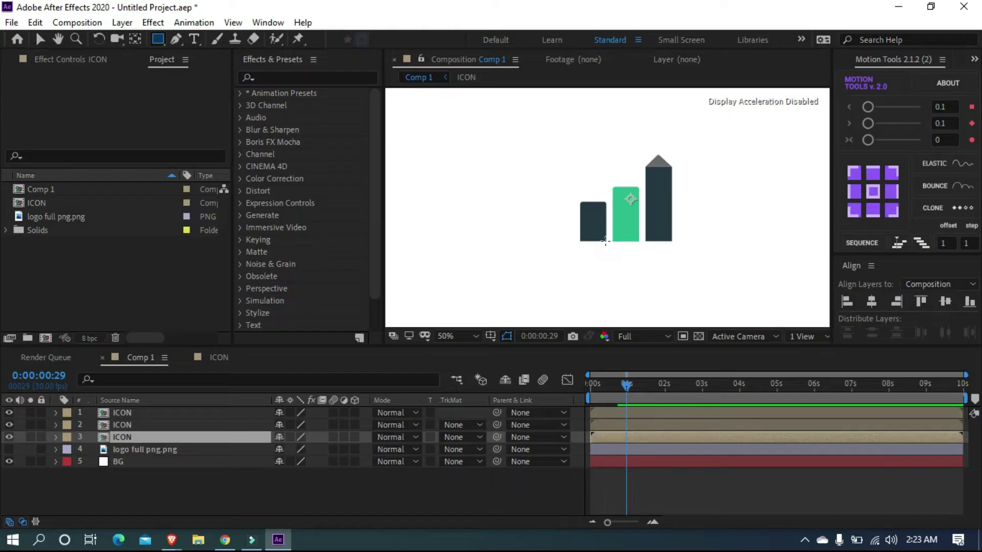
{"action": "key", "text": "period"}
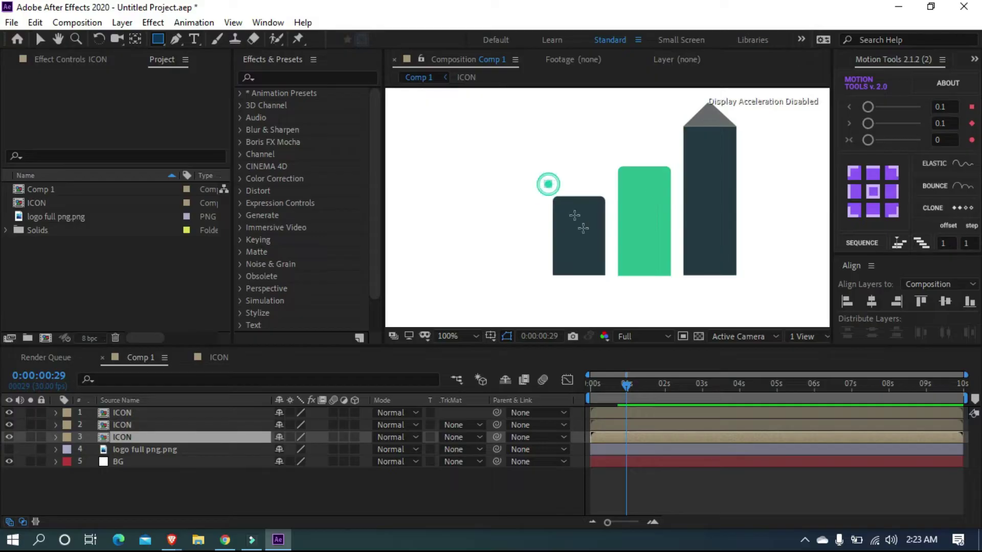
{"action": "left_click_drag", "start_coordinate": [685, 228], "coordinate": [761, 358]}
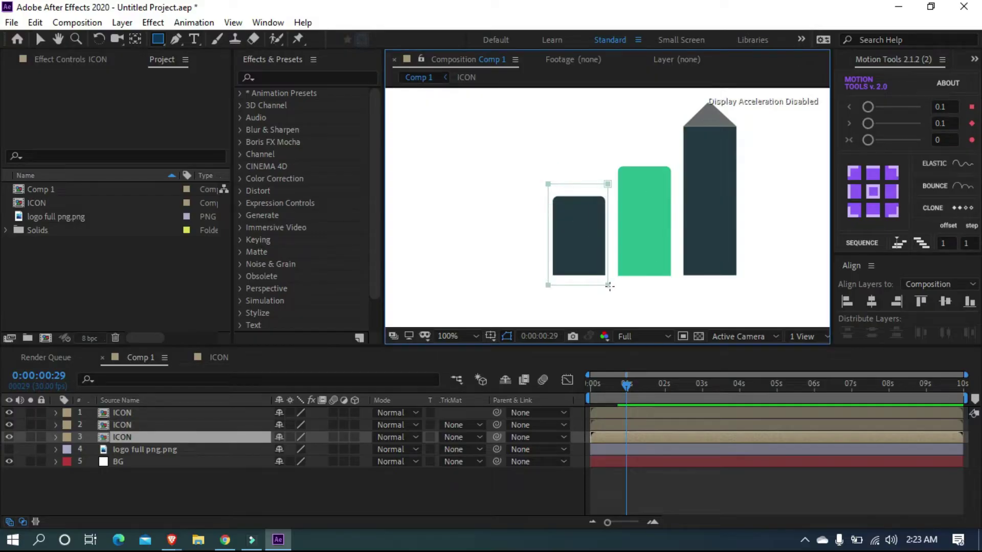
{"action": "left_click_drag", "start_coordinate": [609, 286], "coordinate": [609, 286]}
{"action": "left_click", "coordinate": [56, 437]}
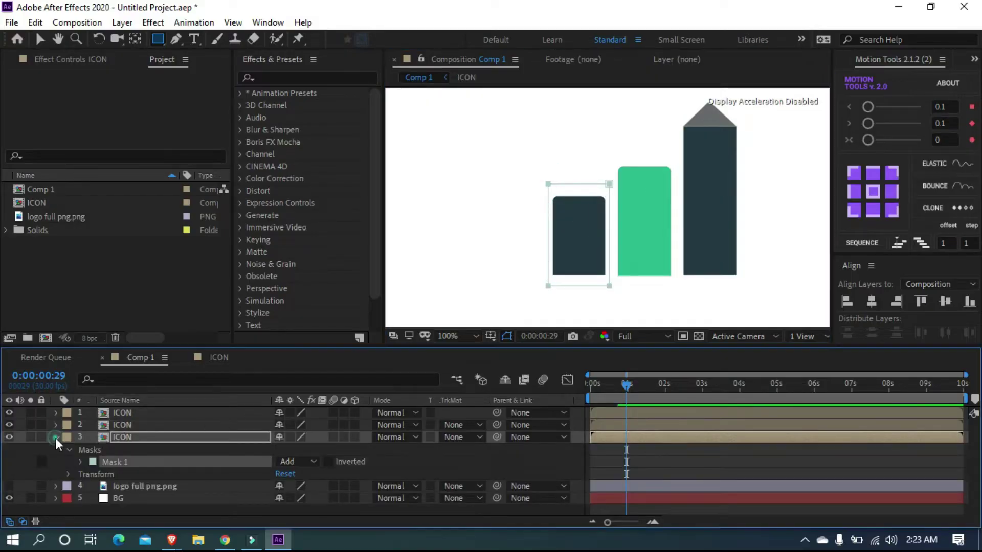
{"action": "left_click", "coordinate": [56, 438]}
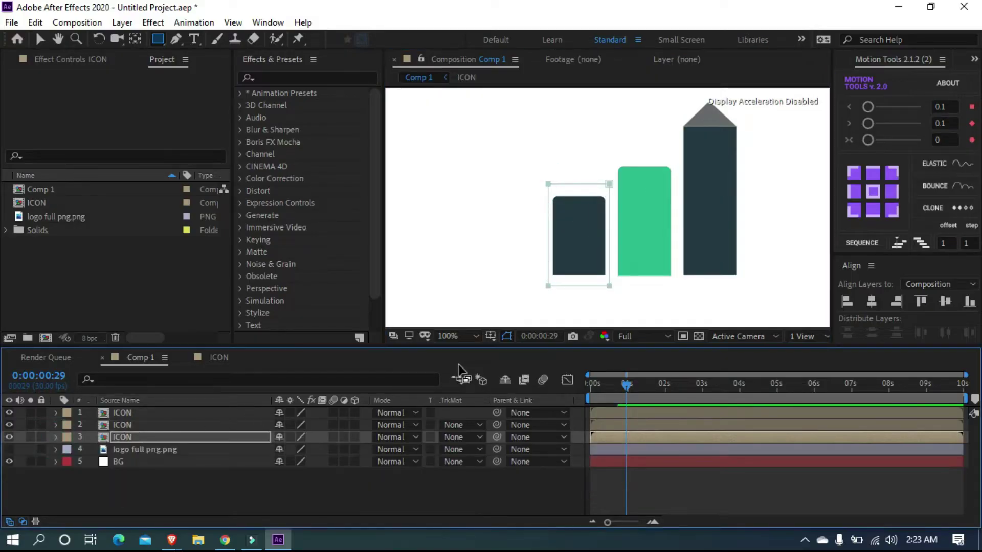
- Draw a rectangular mask around the green bar on the second ICON layer
{"action": "left_click", "coordinate": [121, 426]}
{"action": "left_click_drag", "start_coordinate": [614, 155], "coordinate": [676, 283]}
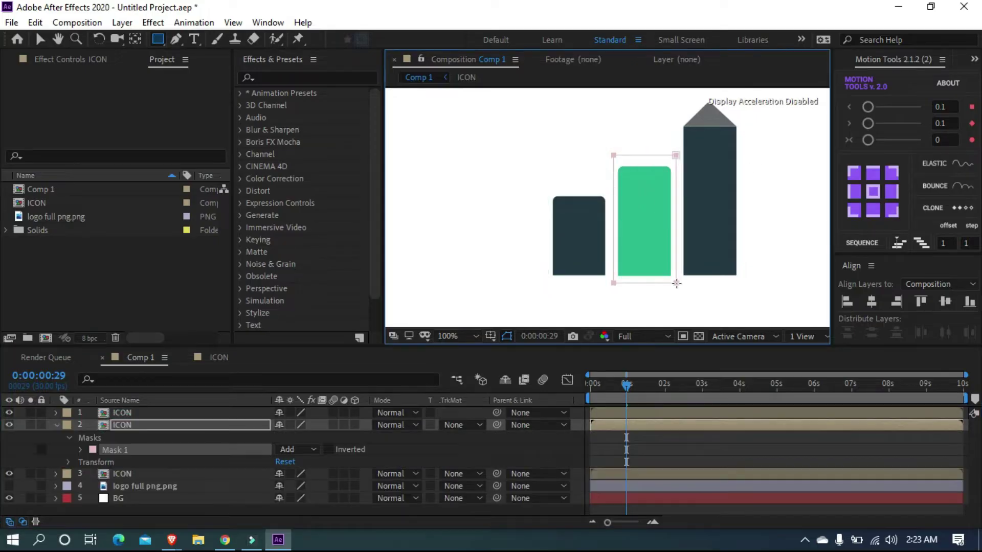
{"action": "left_click", "coordinate": [56, 425]}
- Draw a rectangular mask around the tallest bar, including its pointed tip, on the first ICON layer
{"action": "left_click", "coordinate": [122, 412]}
{"action": "left_click_drag", "start_coordinate": [677, 191], "coordinate": [673, 212]}
{"action": "left_click_drag", "start_coordinate": [672, 113], "coordinate": [741, 302]}
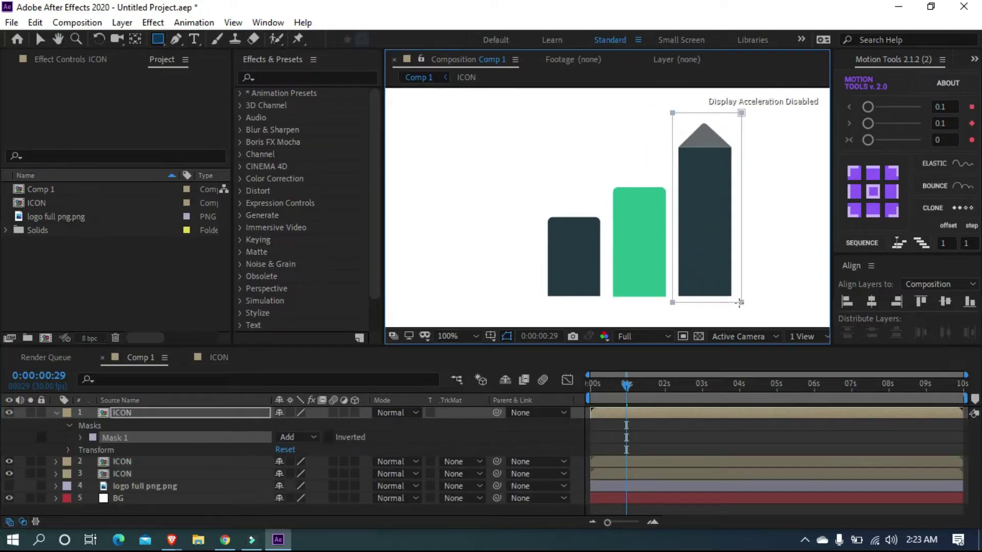
{"action": "left_click", "coordinate": [55, 412]}
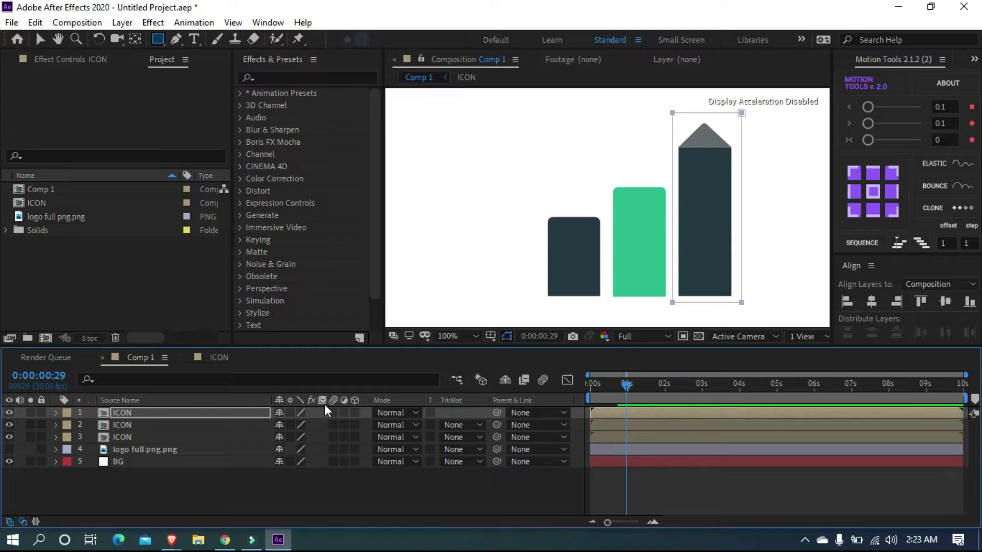
- Hide and reshow each of the three ICON layers in turn to check which bar each mask isolates
{"action": "left_click", "coordinate": [10, 413]}
{"action": "left_click", "coordinate": [9, 413]}
{"action": "left_click", "coordinate": [10, 425]}
{"action": "left_click", "coordinate": [9, 424]}
{"action": "left_click", "coordinate": [9, 437]}
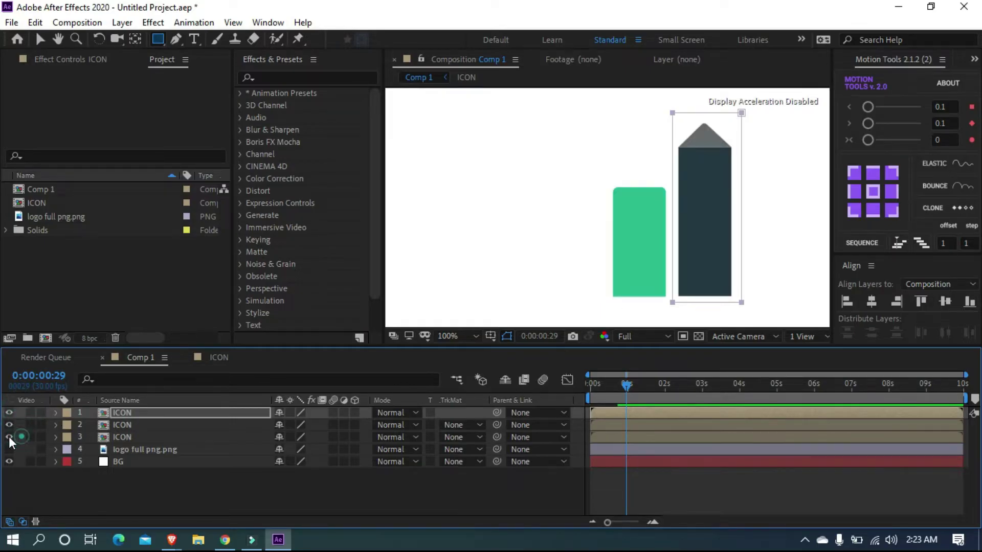
{"action": "left_click", "coordinate": [9, 437]}
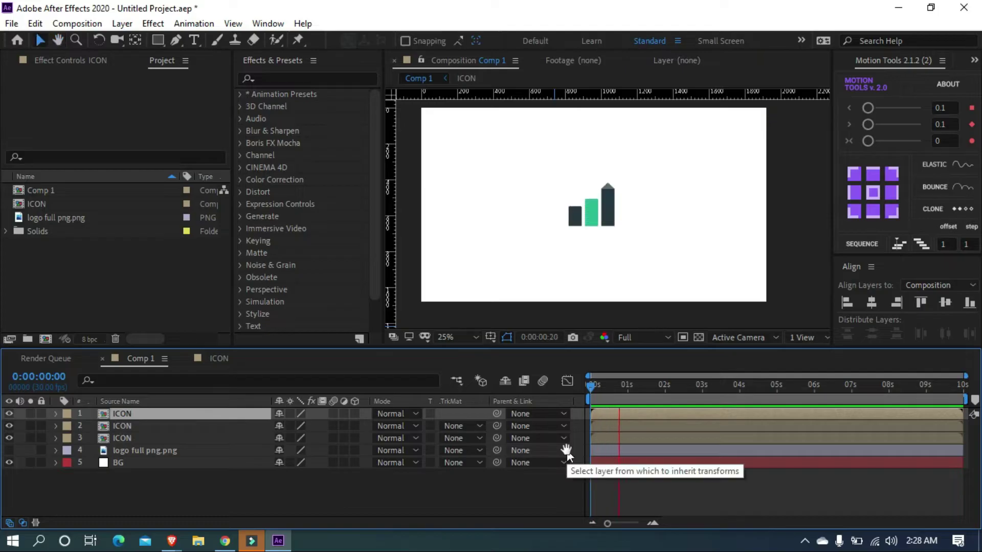
{"action": "key", "text": "space"}
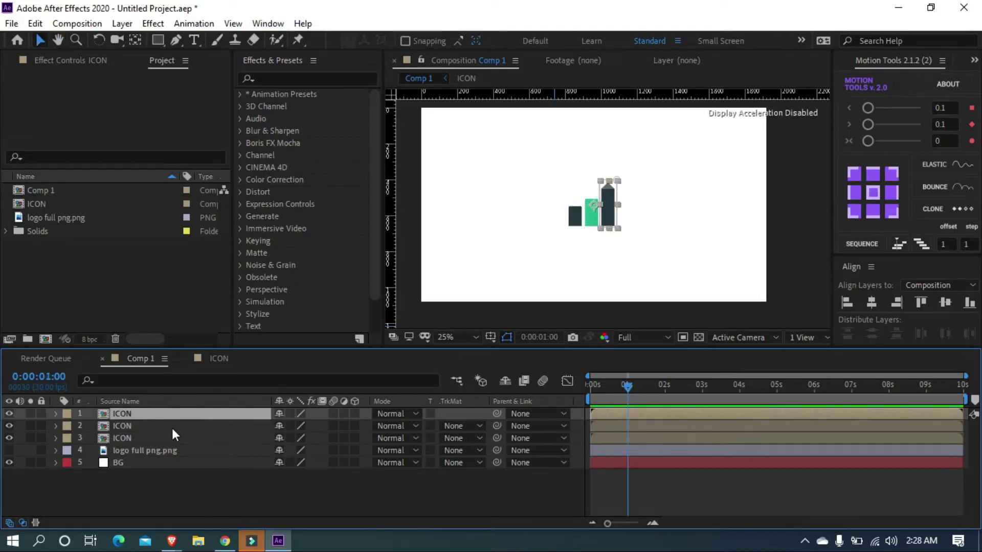
- Add Position keyframes to all three ICON layers at 0:00:00:20
{"action": "mouse_move", "coordinate": [626, 385]}
{"action": "left_mouse_down"}
{"action": "mouse_move", "coordinate": [602, 394]}
{"action": "mouse_move", "coordinate": [610, 392]}
{"action": "left_mouse_up"}
{"action": "scroll", "coordinate": [620, 246], "scroll_direction": "up", "scroll_amount": 1}
{"action": "scroll", "coordinate": [633, 212], "scroll_direction": "up", "scroll_amount": 2}
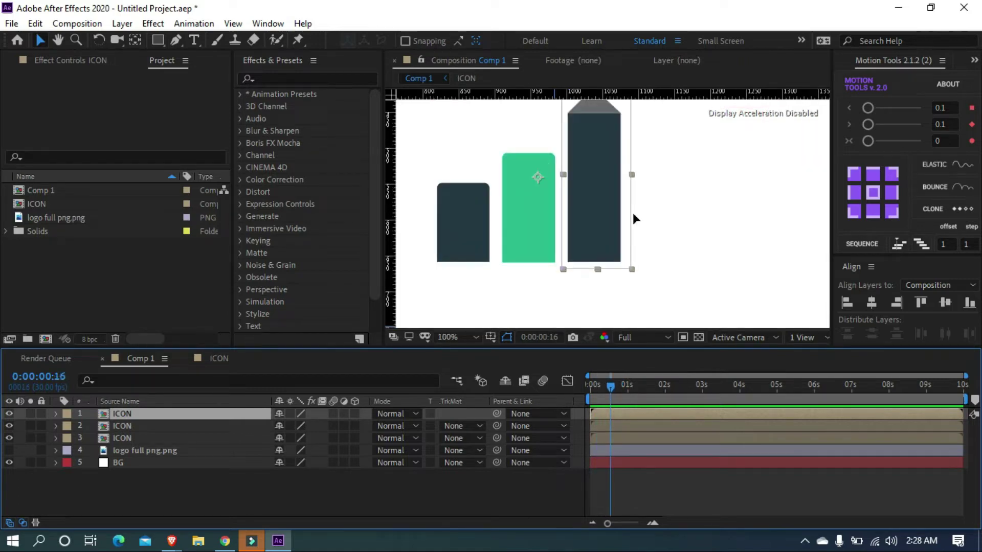
{"action": "left_click_drag", "start_coordinate": [633, 213], "coordinate": [632, 267]}
{"action": "left_click", "coordinate": [614, 385]}
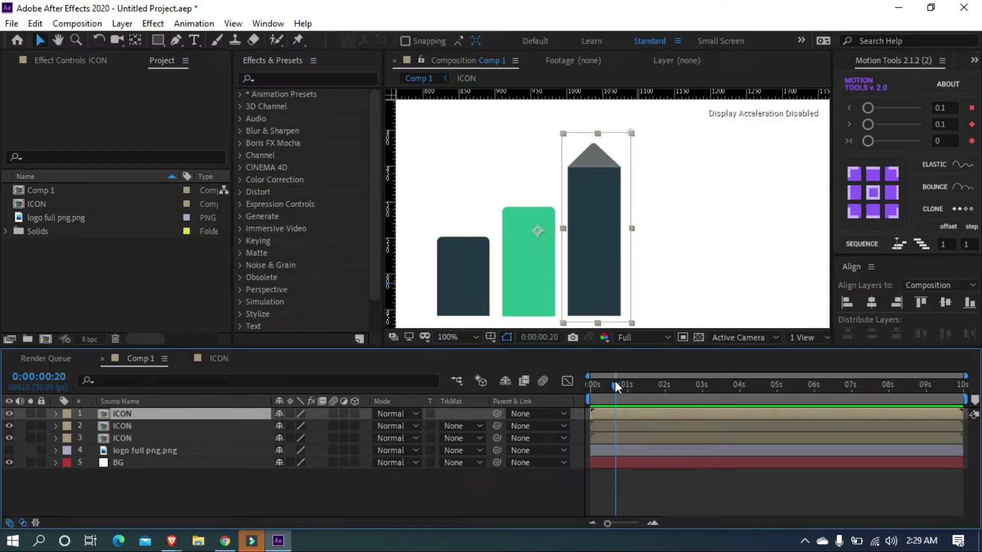
{"action": "left_click", "coordinate": [125, 437]}
{"action": "left_click", "coordinate": [127, 413], "text": "shift"}
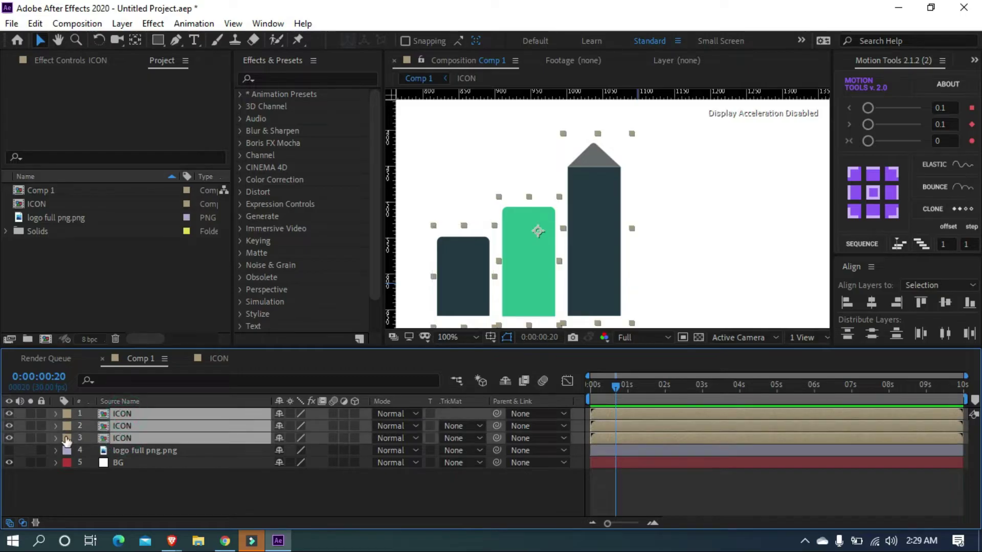
{"action": "key", "text": "p"}
{"action": "key", "text": "p"}
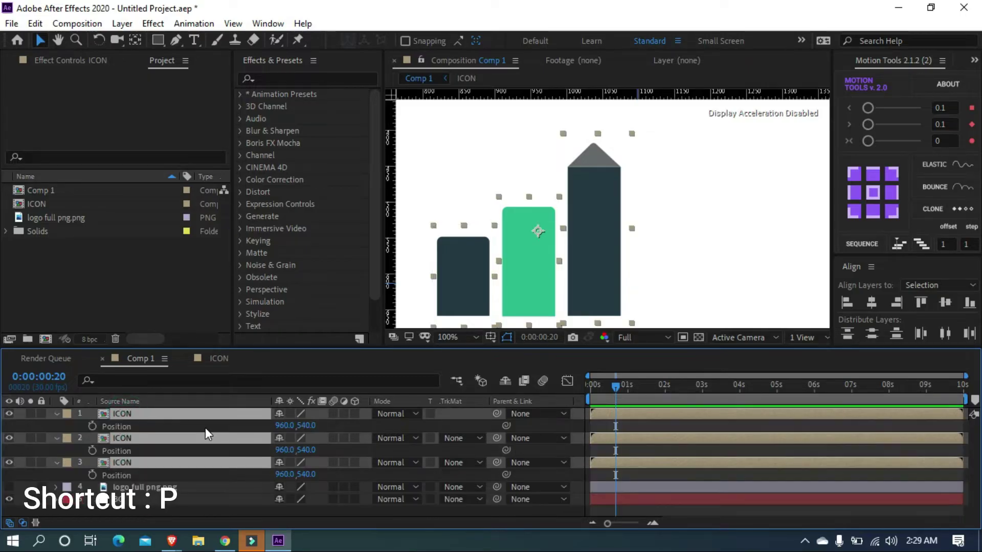
{"action": "key", "text": "p"}
{"action": "left_click", "coordinate": [93, 426]}
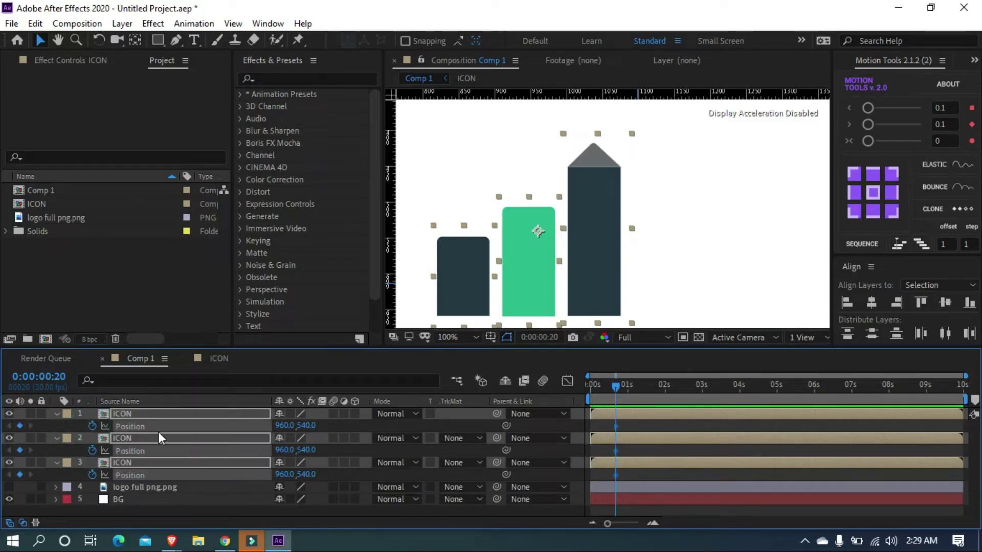
- Set the horizontal position of all three ICON layers to 644 at 0:00:01:04
{"action": "left_click", "coordinate": [632, 385]}
{"action": "left_click_drag", "start_coordinate": [609, 523], "coordinate": [633, 518]}
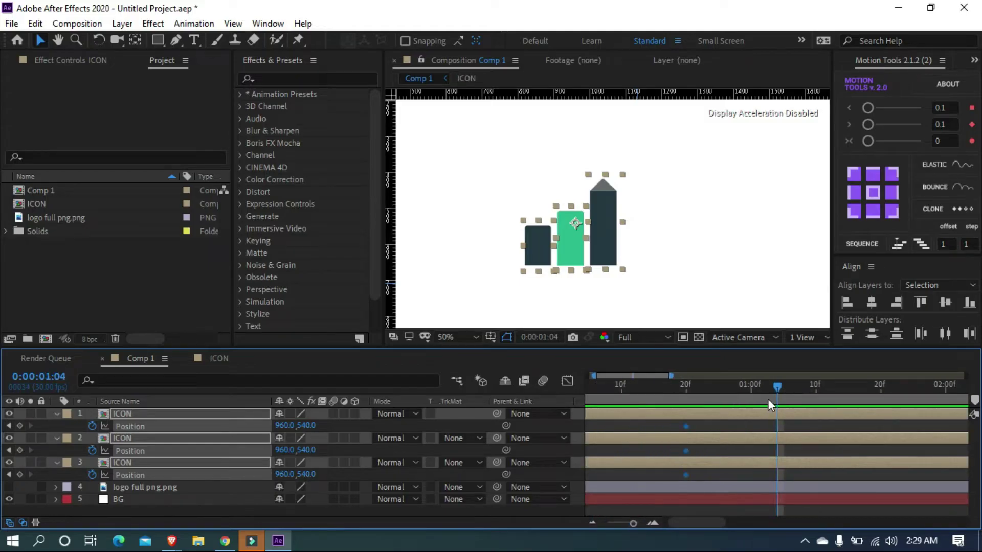
{"action": "left_click", "coordinate": [283, 426]}
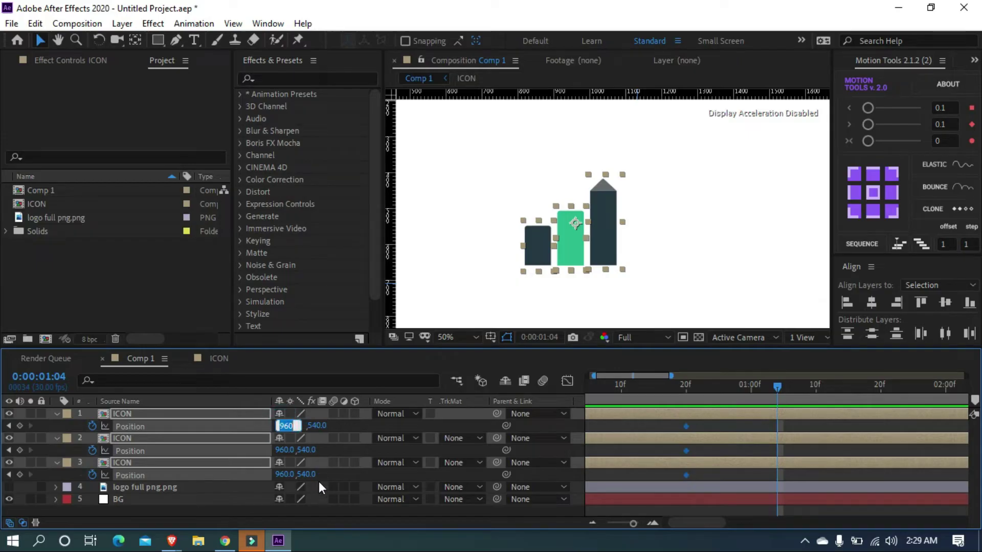
{"action": "type", "text": "644"}
{"action": "left_click", "coordinate": [322, 515]}
{"action": "scroll", "coordinate": [437, 266], "scroll_direction": "down", "scroll_amount": 1}
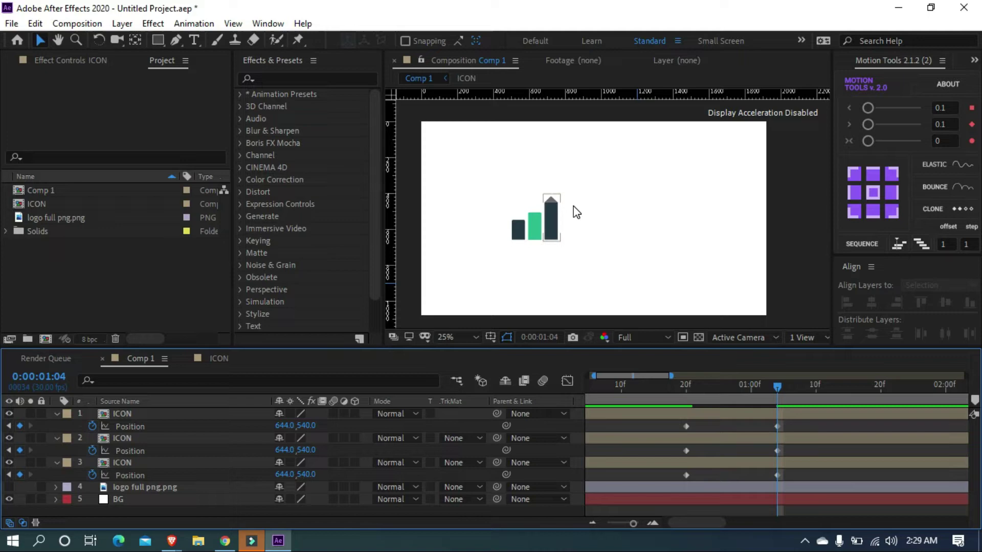
- Collapse the three ICON layers' properties and play the animation from the first frame
{"action": "left_click", "coordinate": [58, 413]}
{"action": "left_click", "coordinate": [56, 430]}
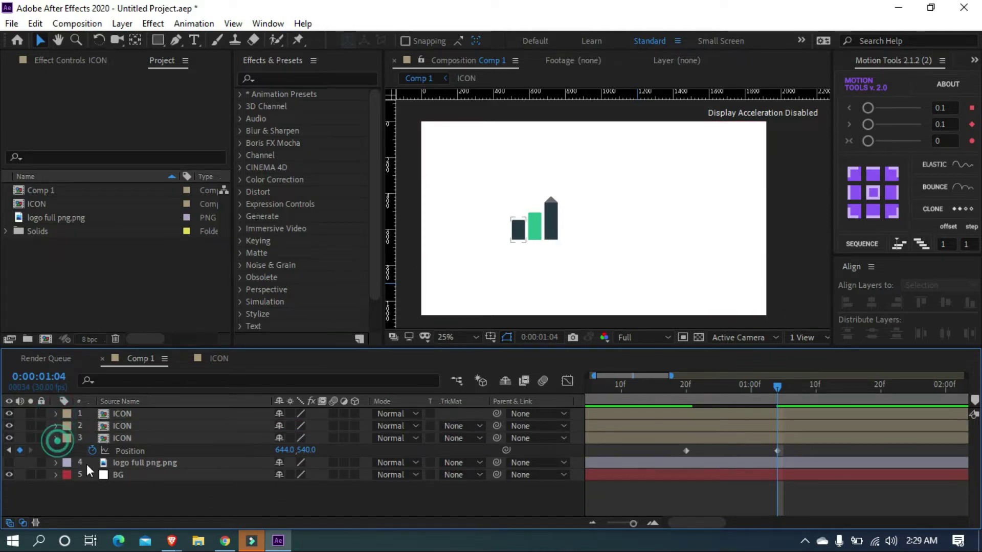
{"action": "left_click", "coordinate": [105, 491]}
{"action": "left_click_drag", "start_coordinate": [612, 395], "coordinate": [587, 400]}
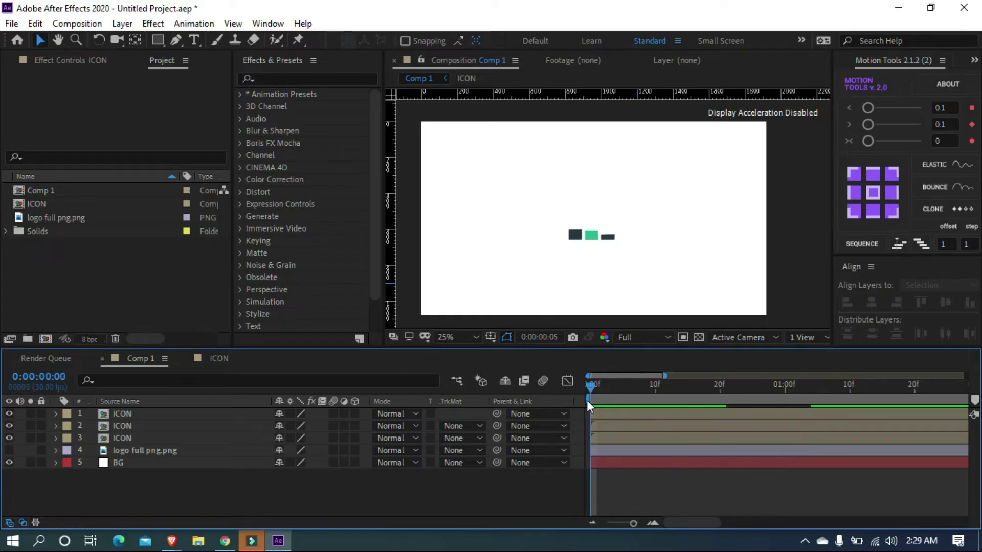
{"action": "key", "text": "space"}
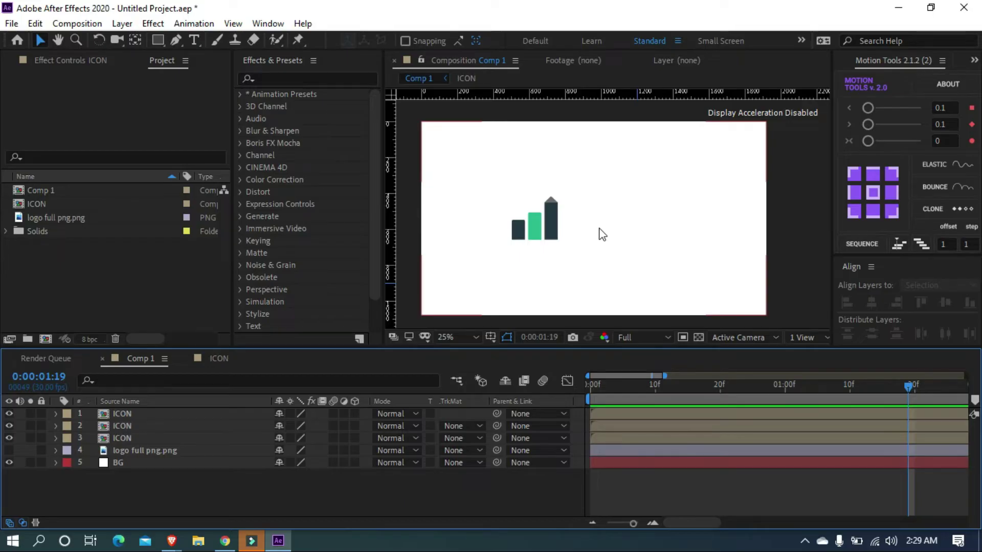
- Apply Easy Ease to all the Position keyframes of the three ICON layers
{"action": "left_click", "coordinate": [125, 413]}
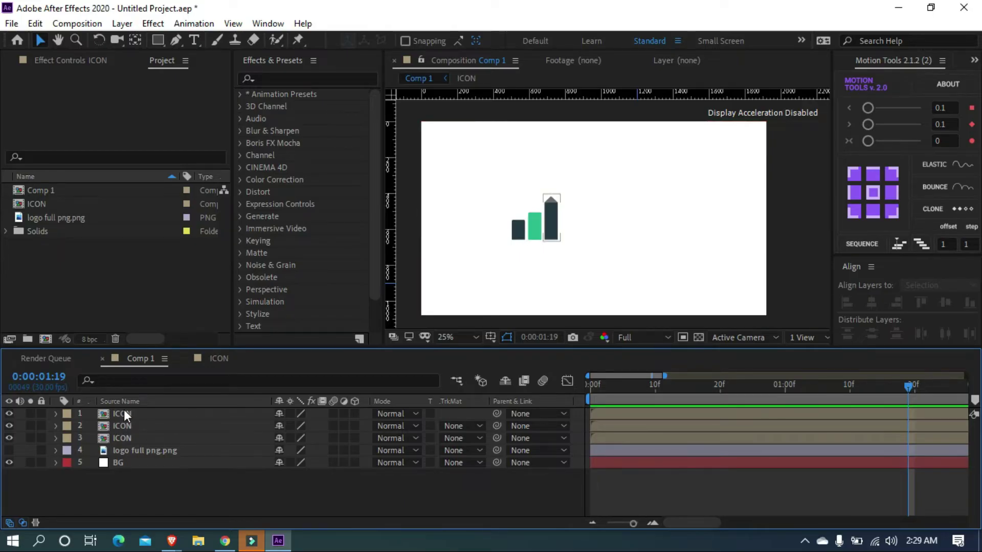
{"action": "left_click", "coordinate": [136, 438], "text": "shift"}
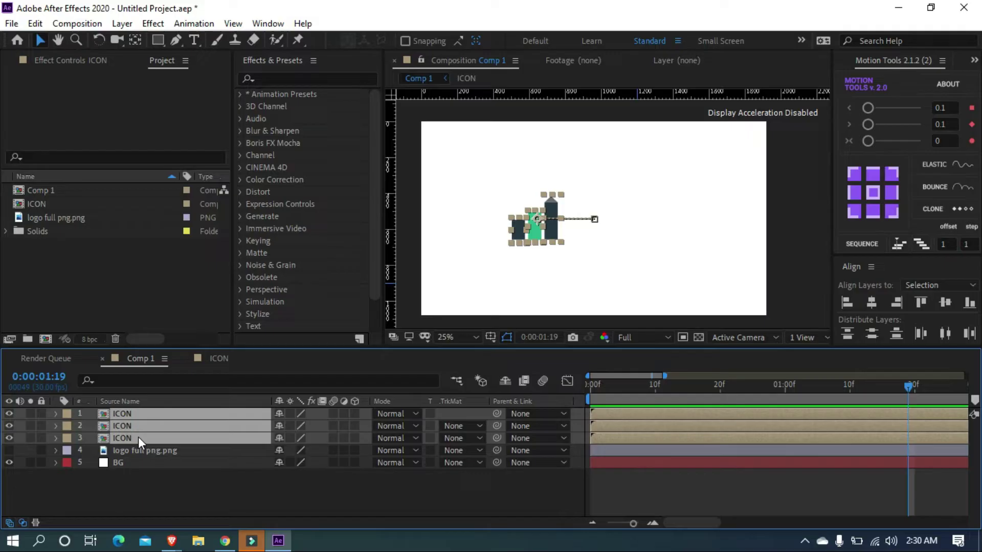
{"action": "key", "text": "p"}
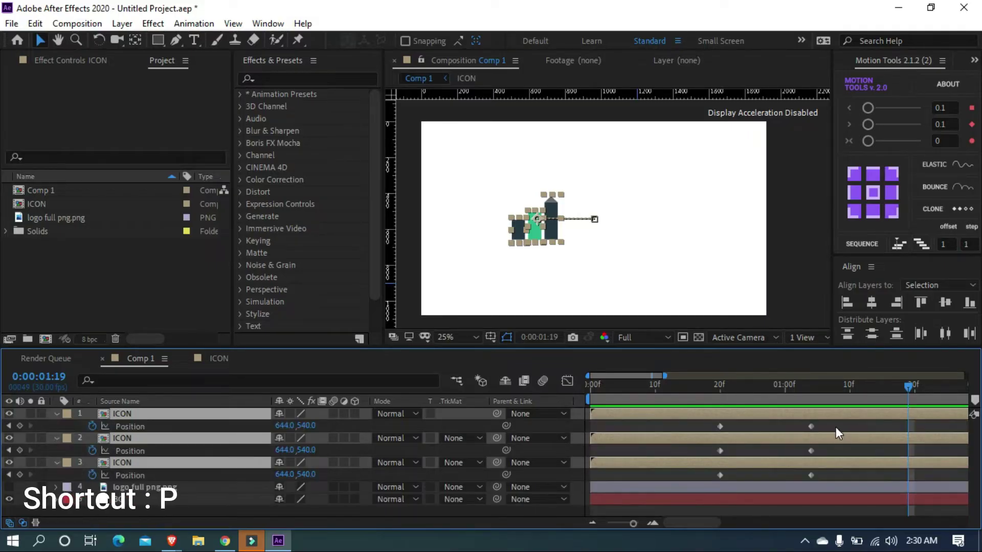
{"action": "left_click", "coordinate": [833, 427]}
{"action": "left_click_drag", "start_coordinate": [817, 424], "coordinate": [708, 480]}
{"action": "right_click", "coordinate": [710, 475]}
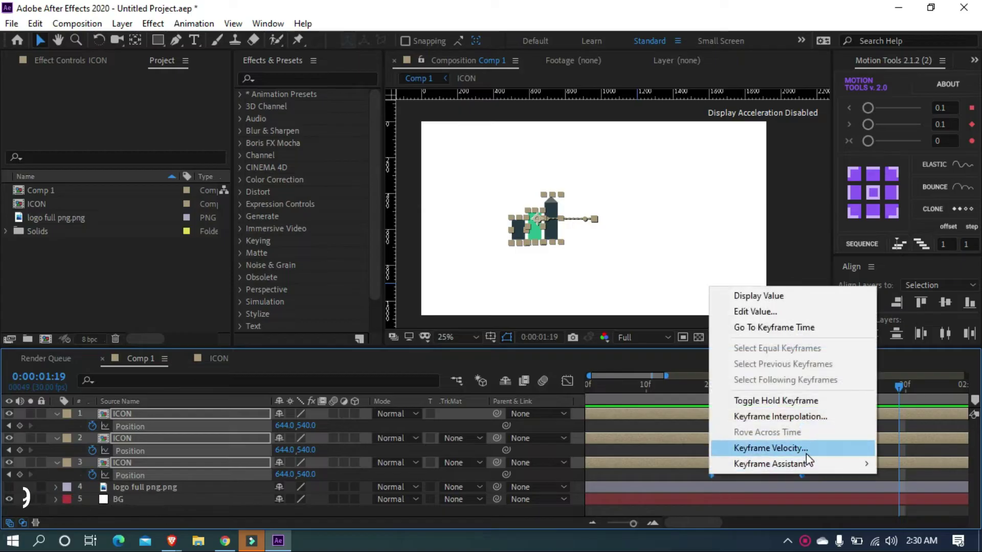
{"action": "mouse_move", "coordinate": [806, 464]}
{"action": "left_click", "coordinate": [565, 376]}
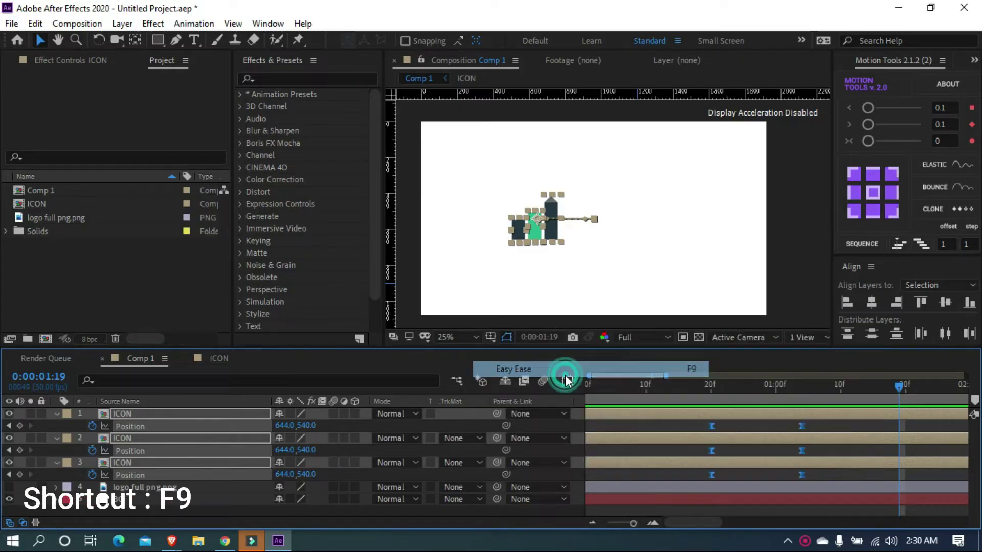
- Preview the eased icon movement from 0:00:00:19
{"action": "left_click", "coordinate": [670, 468]}
{"action": "left_click", "coordinate": [707, 397]}
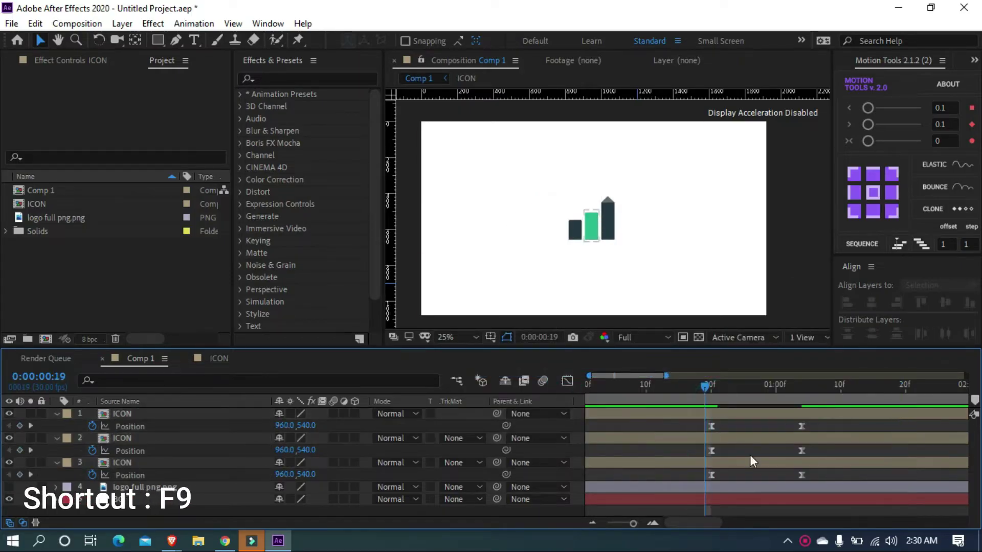
{"action": "key", "text": "space"}
{"action": "key", "text": "space"}
- Move the ending Position keyframes of all three ICON layers earlier, to about 0:00:01:02
{"action": "left_click", "coordinate": [818, 426]}
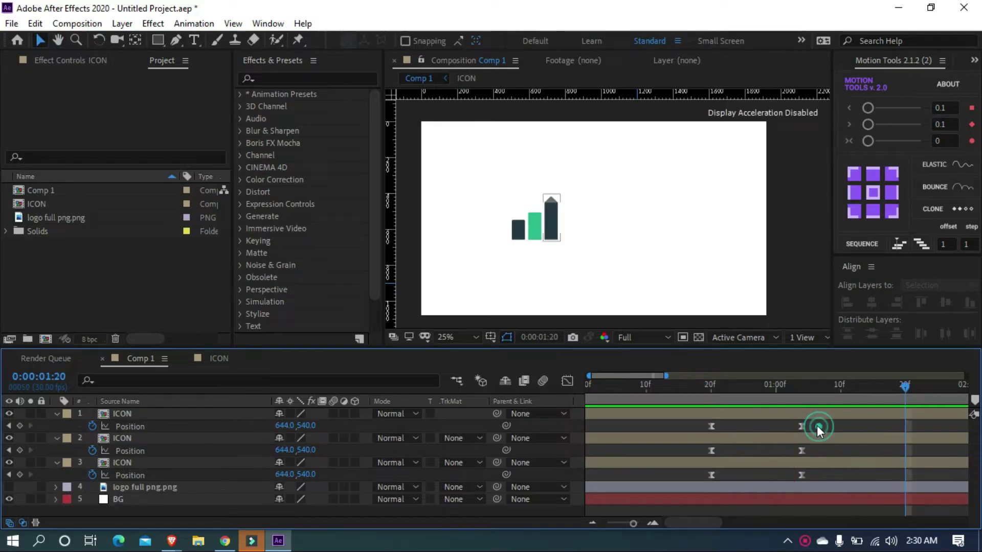
{"action": "left_click_drag", "start_coordinate": [817, 426], "coordinate": [788, 476]}
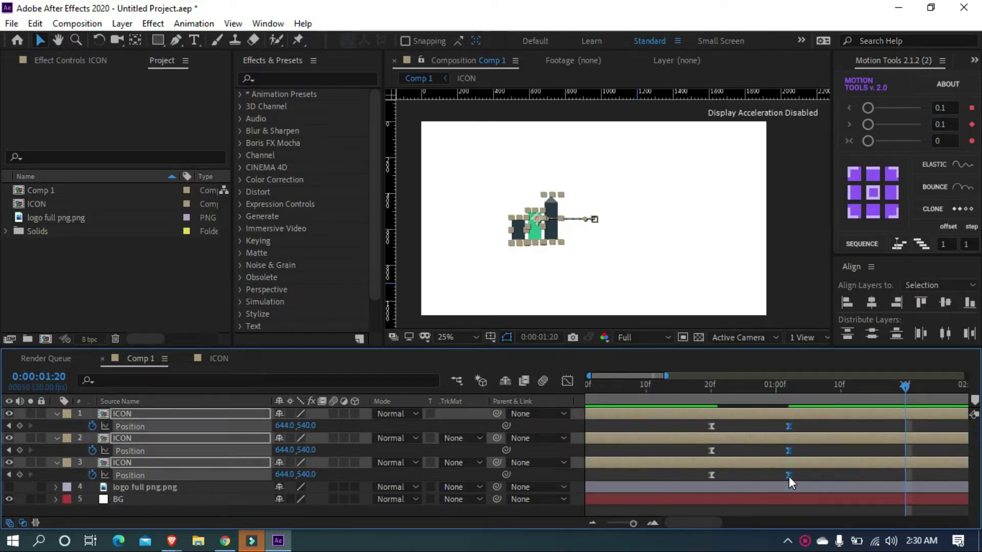
{"action": "left_click", "coordinate": [821, 470]}
- Reshape the ICON layers' Position speed curve into a sharp early peak with a long slowdown into the ending keyframes
{"action": "left_click_drag", "start_coordinate": [817, 423], "coordinate": [686, 484]}
{"action": "left_click", "coordinate": [558, 379]}
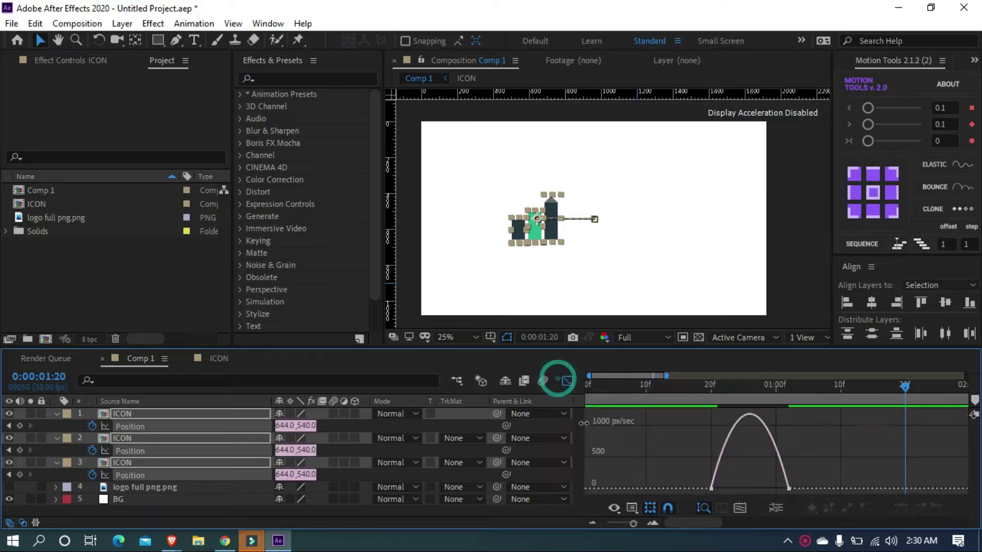
{"action": "left_click", "coordinate": [788, 488]}
{"action": "left_click_drag", "start_coordinate": [776, 483], "coordinate": [673, 493]}
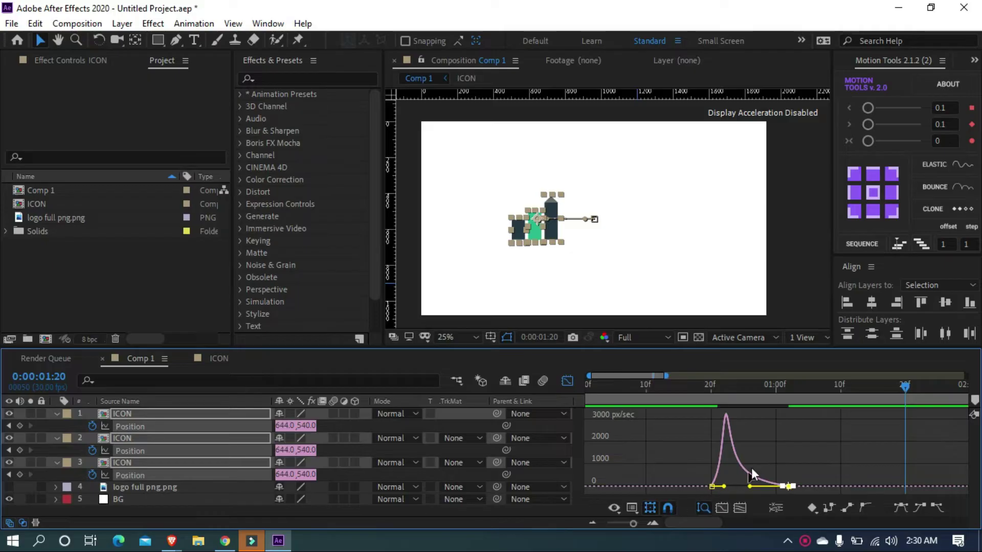
- Preview the adjusted slide from 0:00:00:17 and close the graph editor
{"action": "left_click_drag", "start_coordinate": [728, 394], "coordinate": [692, 394]}
{"action": "key", "text": "space"}
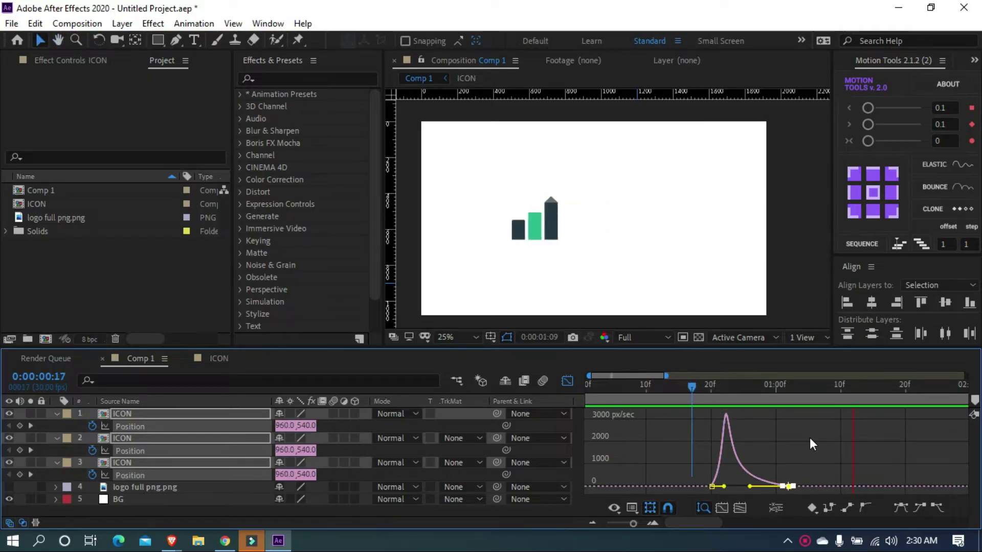
{"action": "key", "text": "shift+F3"}
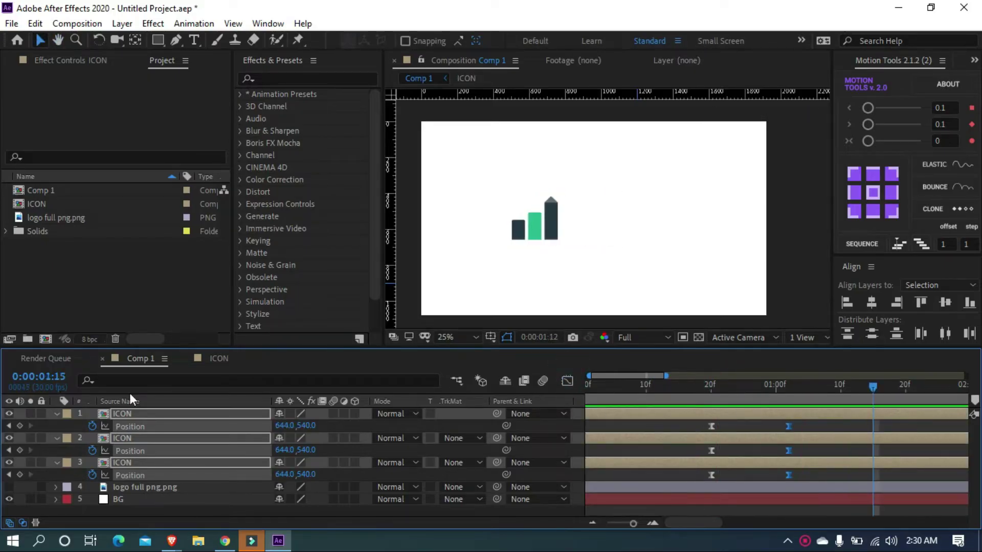
- Collapse the ICON layers' Position properties and replay the whole logo animation from the start
{"action": "left_click", "coordinate": [57, 414]}
{"action": "left_click", "coordinate": [212, 484]}
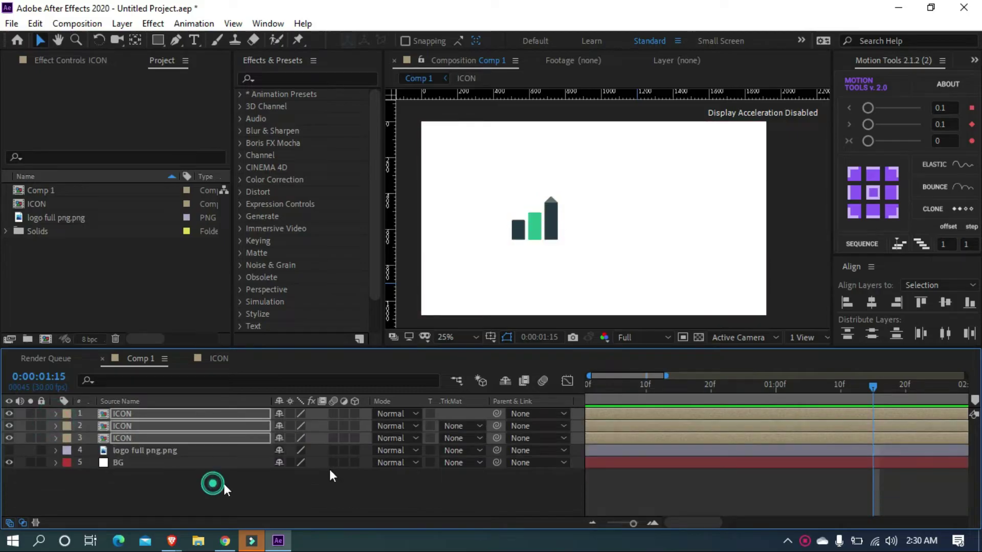
{"action": "left_click_drag", "start_coordinate": [621, 388], "coordinate": [544, 403]}
{"action": "key", "text": "space"}
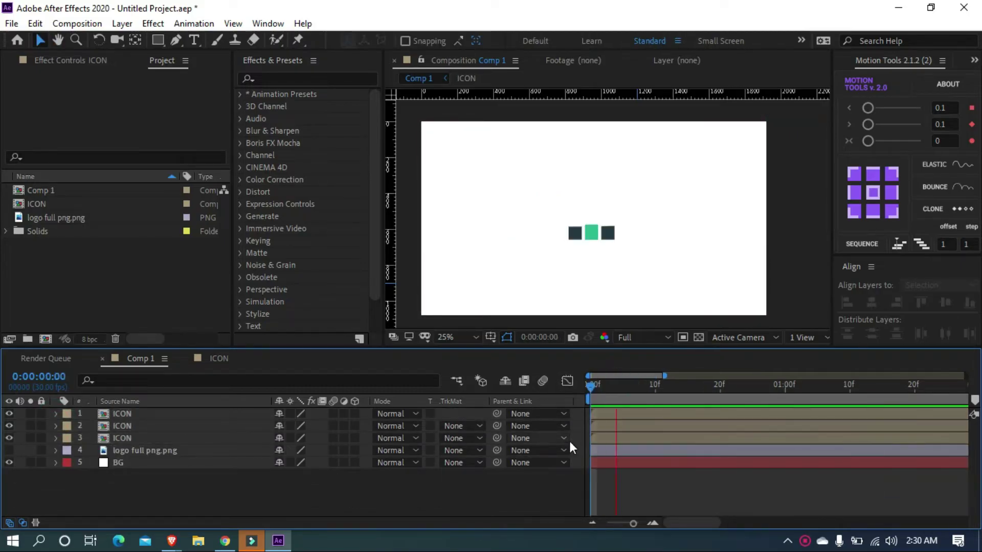
{"action": "key", "text": "space"}
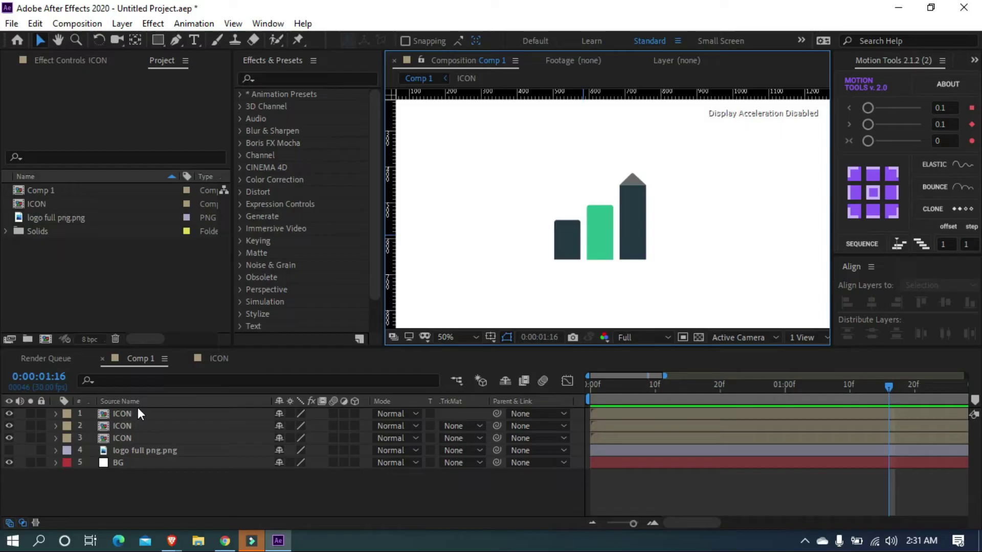
- Find the CC Bend It effect with the search term "bend it" and apply it to all three ICON layers
{"action": "left_click", "coordinate": [296, 76]}
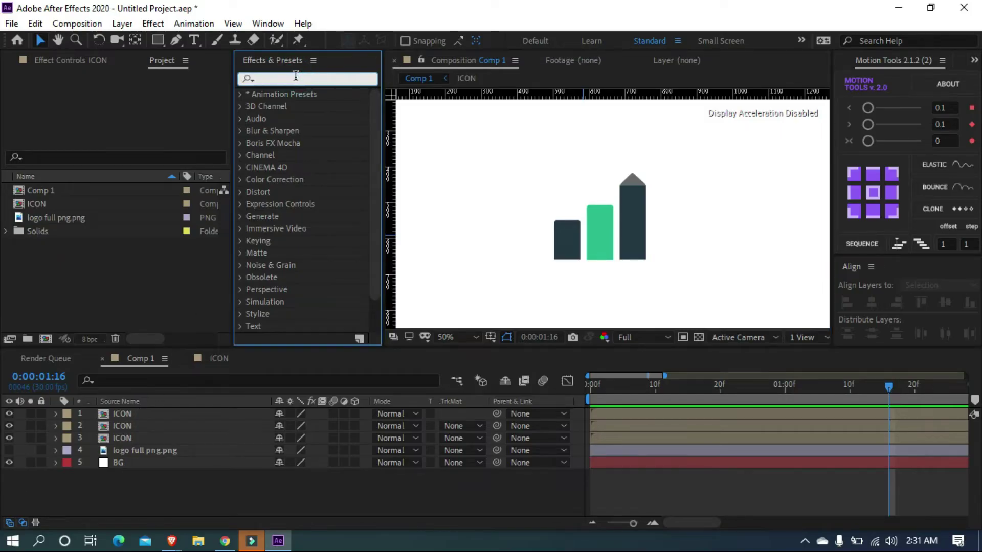
{"action": "type", "text": "bend "}
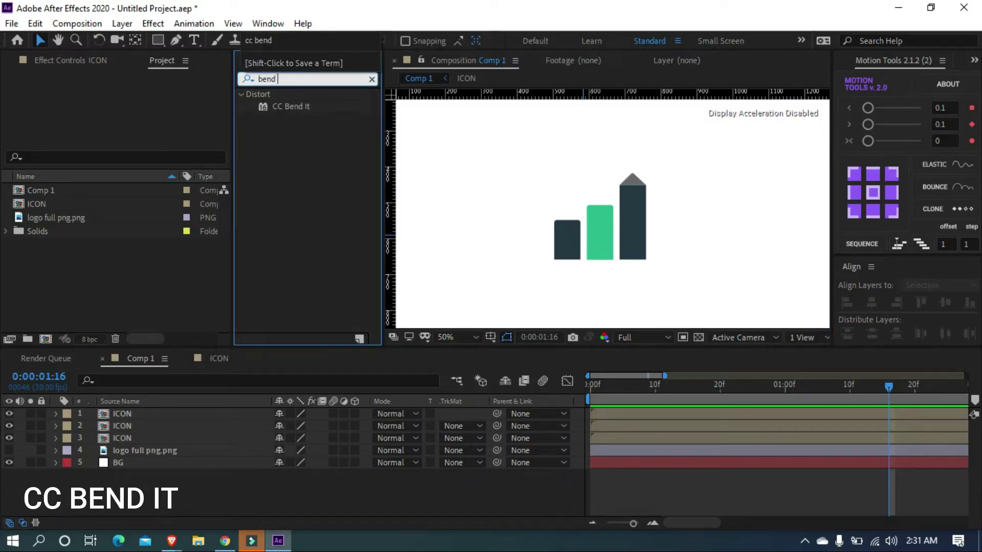
{"action": "type", "text": "it"}
{"action": "left_click", "coordinate": [310, 106]}
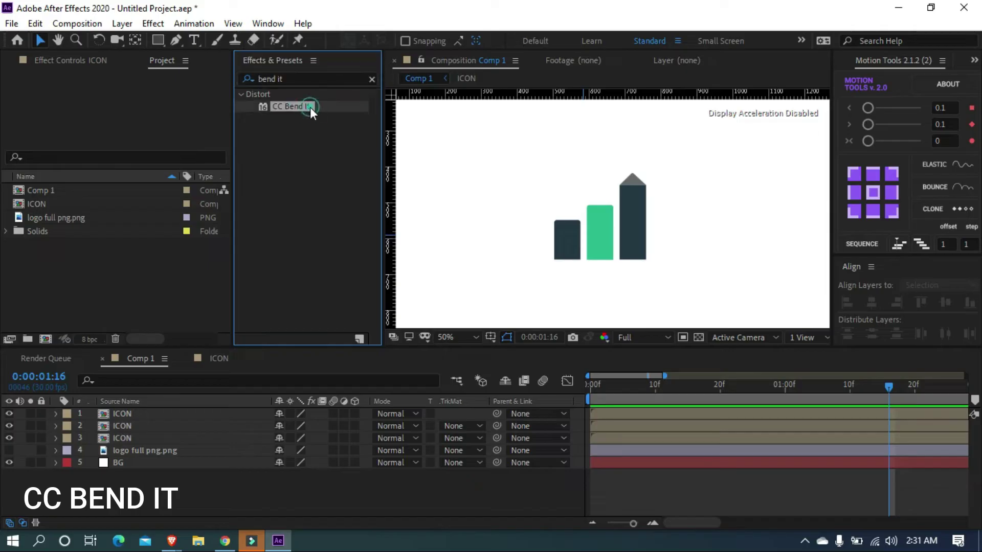
{"action": "left_click", "coordinate": [131, 413]}
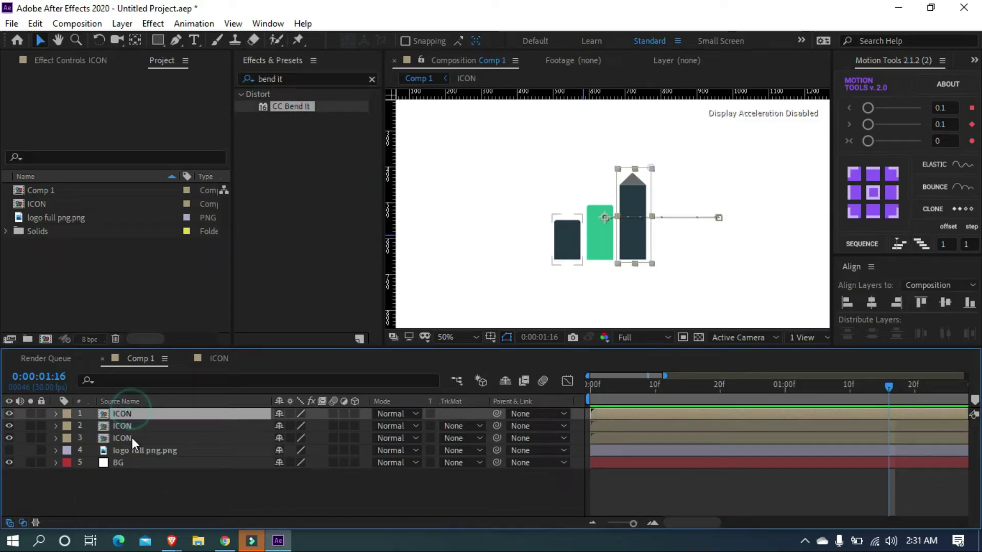
{"action": "left_click", "coordinate": [132, 438], "text": "shift"}
{"action": "double_click", "coordinate": [295, 108]}
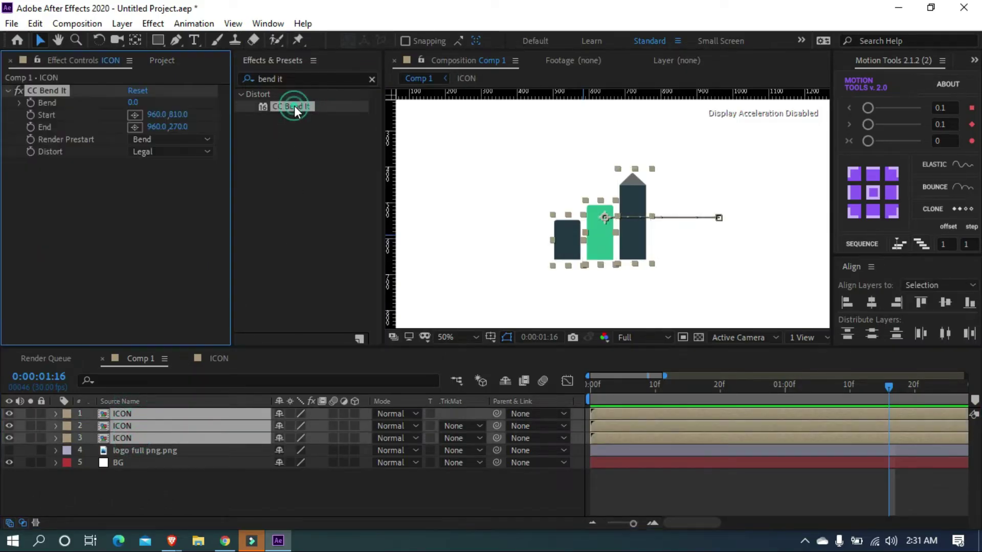
{"action": "left_click", "coordinate": [255, 473]}
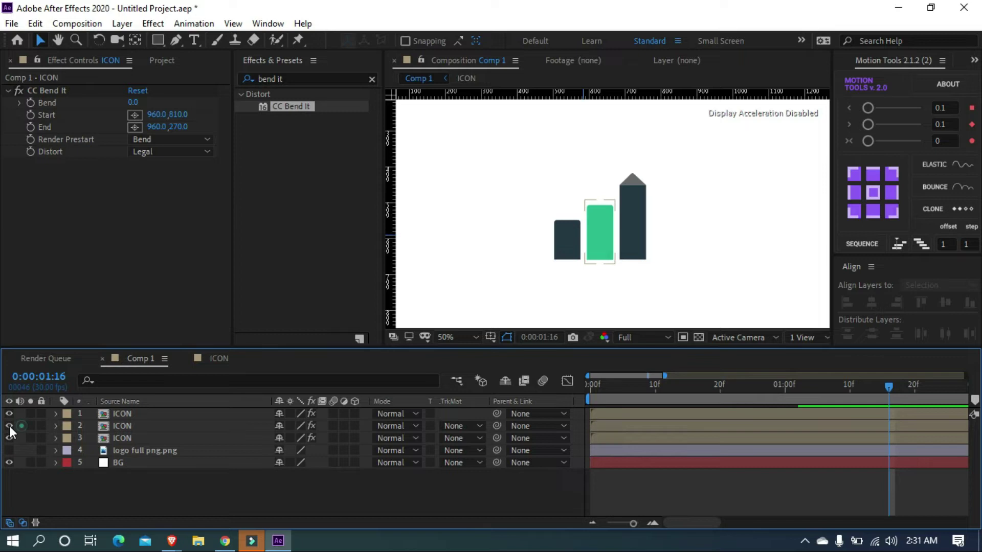
- Hide the second and third ICON layers and set the tallest bar's CC Bend It Start to 1045, 707 and End to 1032, 370
{"action": "left_click_drag", "start_coordinate": [11, 426], "coordinate": [8, 439]}
{"action": "left_click", "coordinate": [140, 413]}
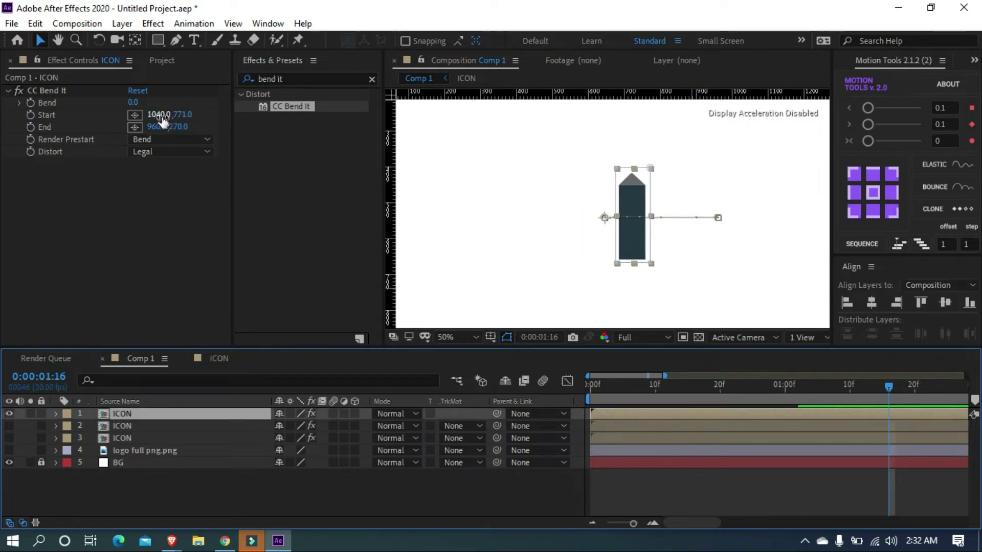
{"action": "left_click_drag", "start_coordinate": [161, 117], "coordinate": [164, 126]}
{"action": "left_click_drag", "start_coordinate": [626, 303], "coordinate": [646, 277]}
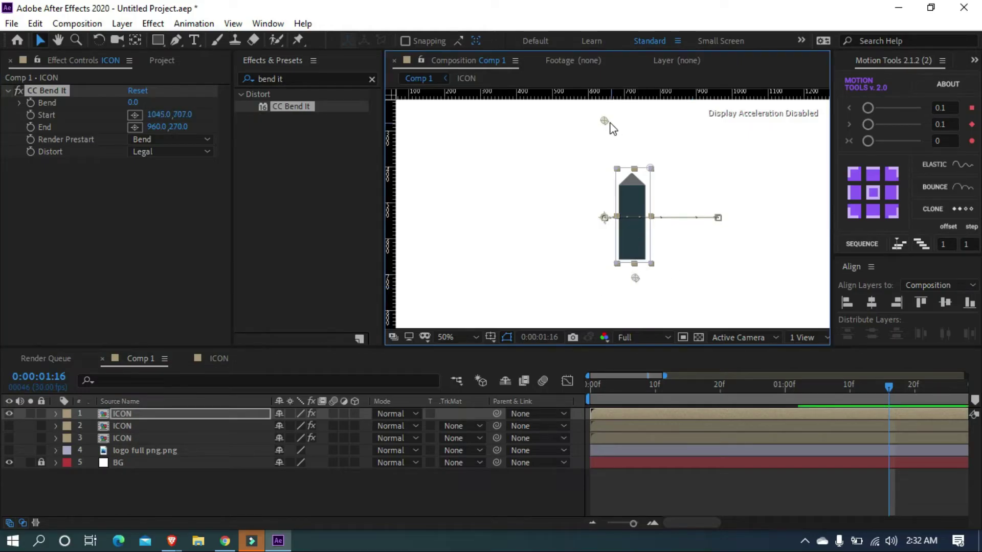
{"action": "left_click_drag", "start_coordinate": [610, 122], "coordinate": [632, 159]}
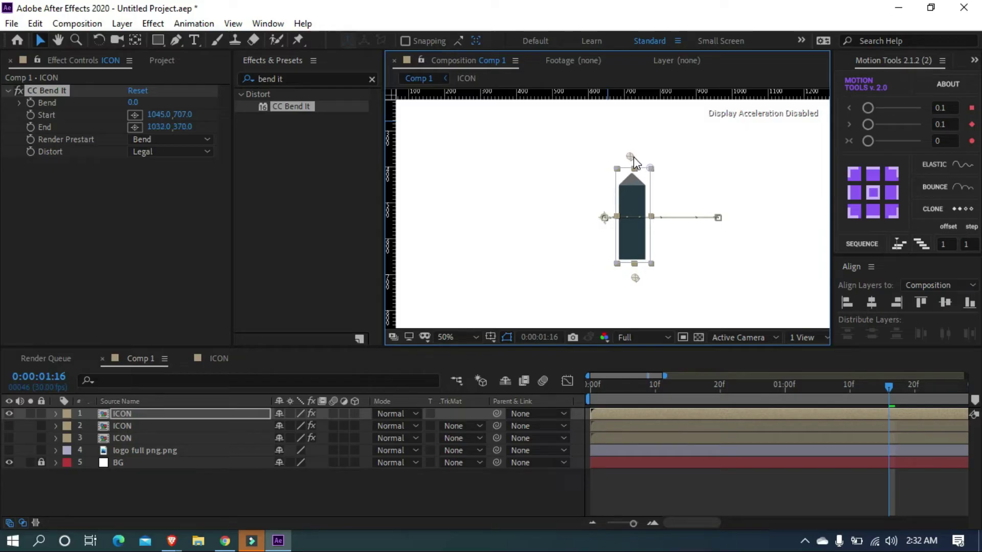
- Show only the green ICON bar and set its CC Bend It Start to 945, 696 and End to 940, 442
{"action": "left_click", "coordinate": [9, 413]}
{"action": "left_click", "coordinate": [9, 426]}
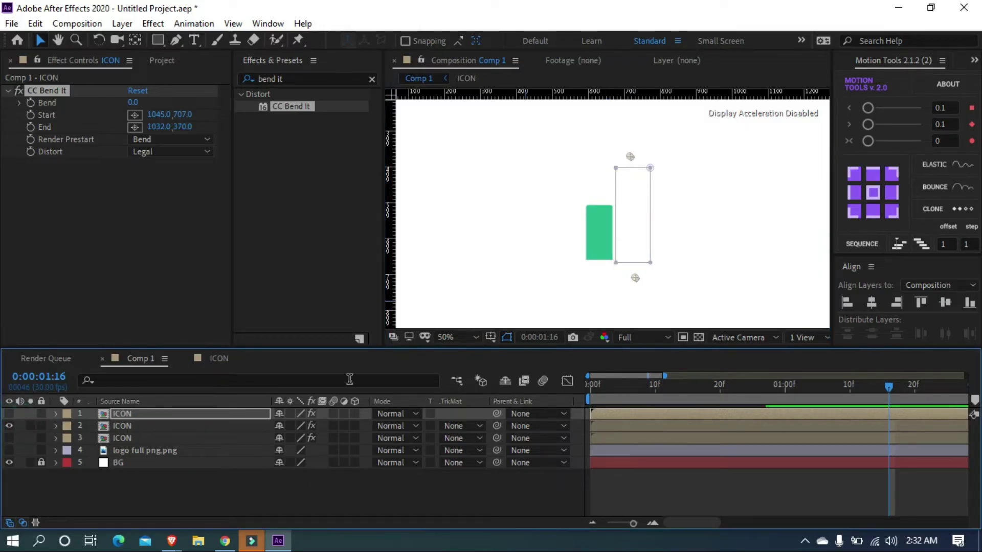
{"action": "left_click", "coordinate": [175, 426]}
{"action": "left_click", "coordinate": [46, 90]}
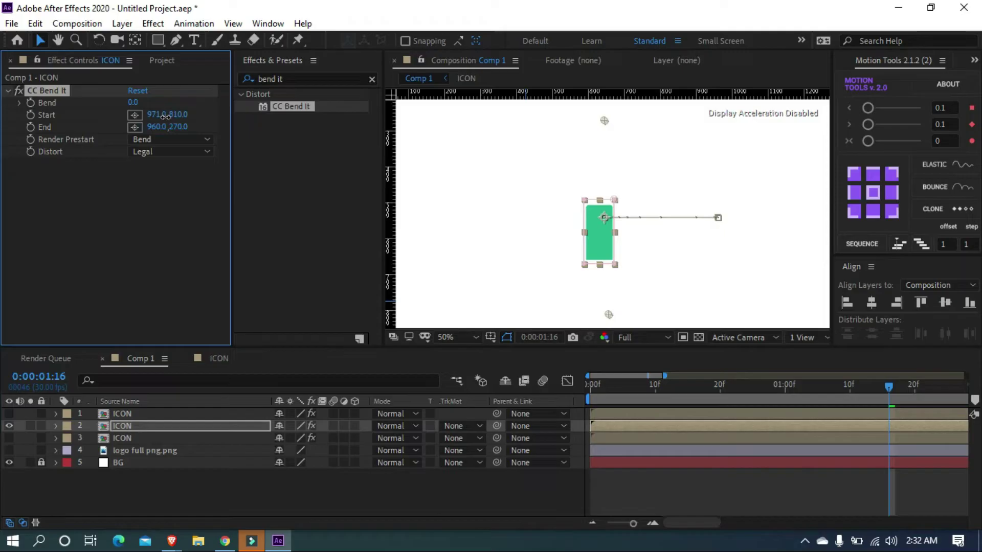
{"action": "left_click_drag", "start_coordinate": [604, 319], "coordinate": [600, 275]}
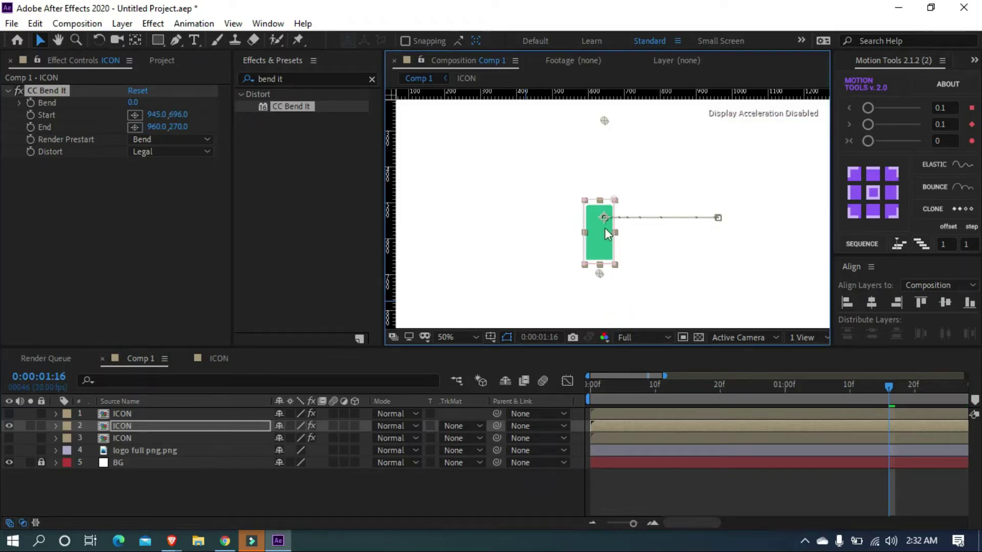
{"action": "left_click_drag", "start_coordinate": [605, 120], "coordinate": [597, 180]}
- Show only the shortest ICON bar and place its CC Bend It Start point just below the bar's base
{"action": "left_click", "coordinate": [10, 426]}
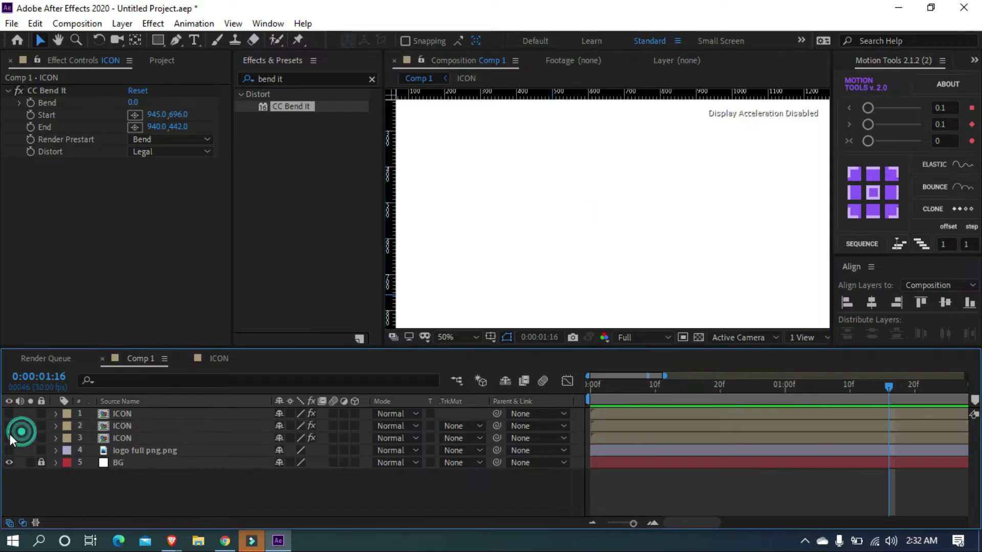
{"action": "left_click", "coordinate": [10, 437]}
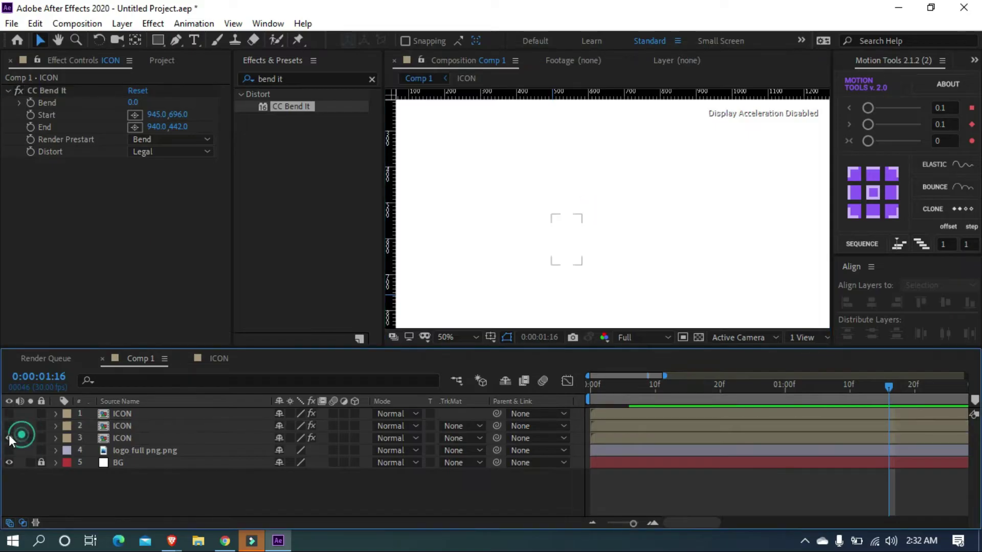
{"action": "left_click", "coordinate": [159, 117]}
{"action": "left_click_drag", "start_coordinate": [604, 314], "coordinate": [567, 271]}
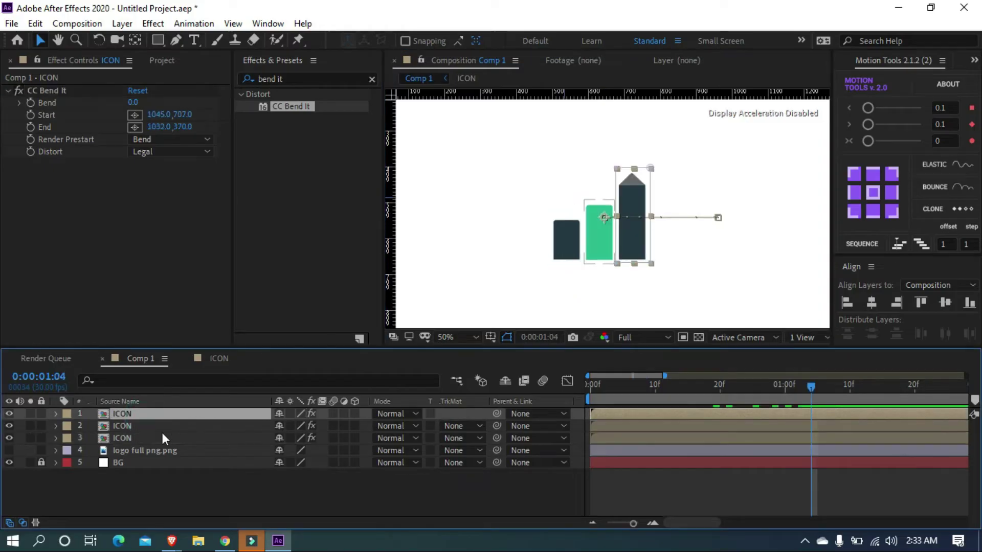
- Keyframe the tallest bar's Bend at 0 on 0:00:00:20, preview, and set it to 10 at 0:00:00:23
{"action": "left_click_drag", "start_coordinate": [811, 389], "coordinate": [706, 389]}
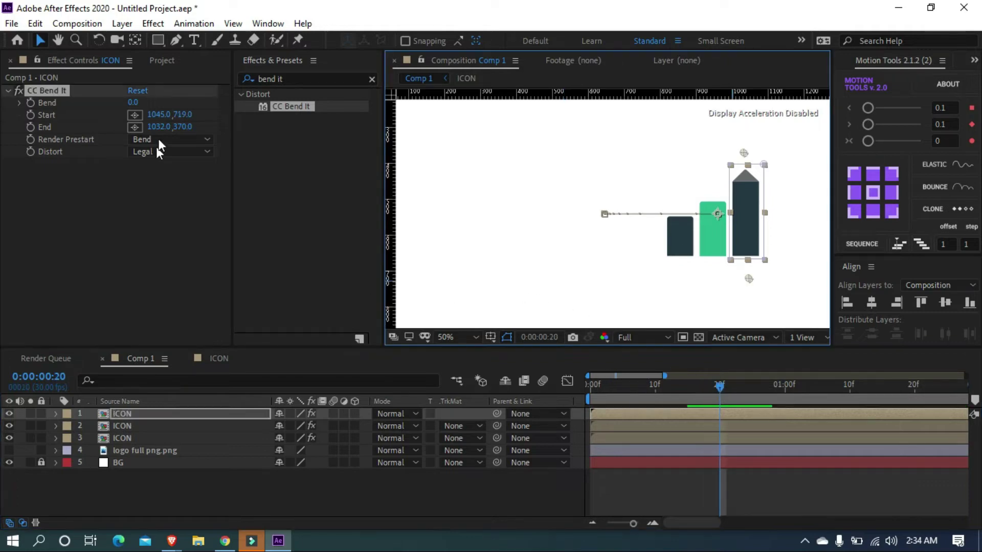
{"action": "left_click", "coordinate": [32, 101]}
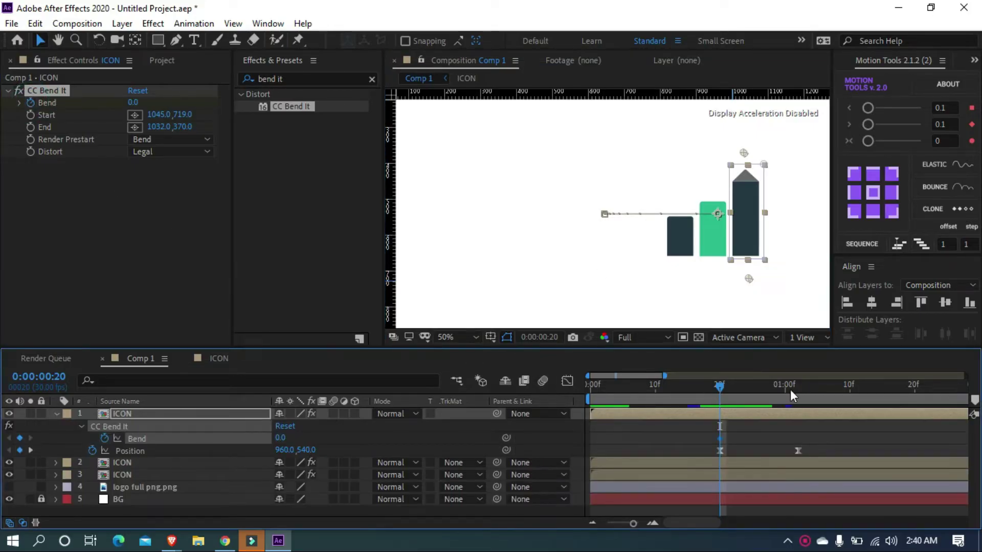
{"action": "key", "text": "space"}
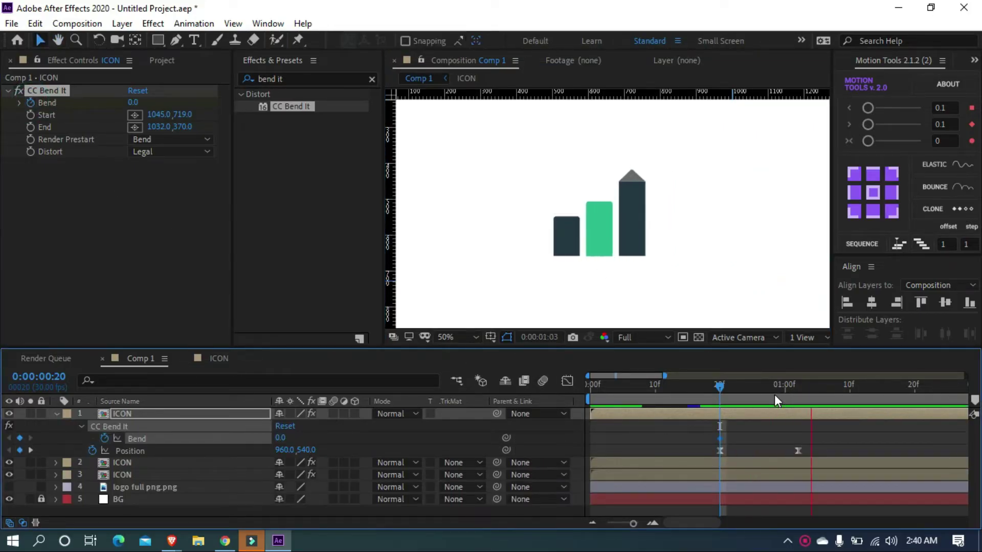
{"action": "key", "text": "space"}
{"action": "left_click_drag", "start_coordinate": [775, 393], "coordinate": [738, 398]}
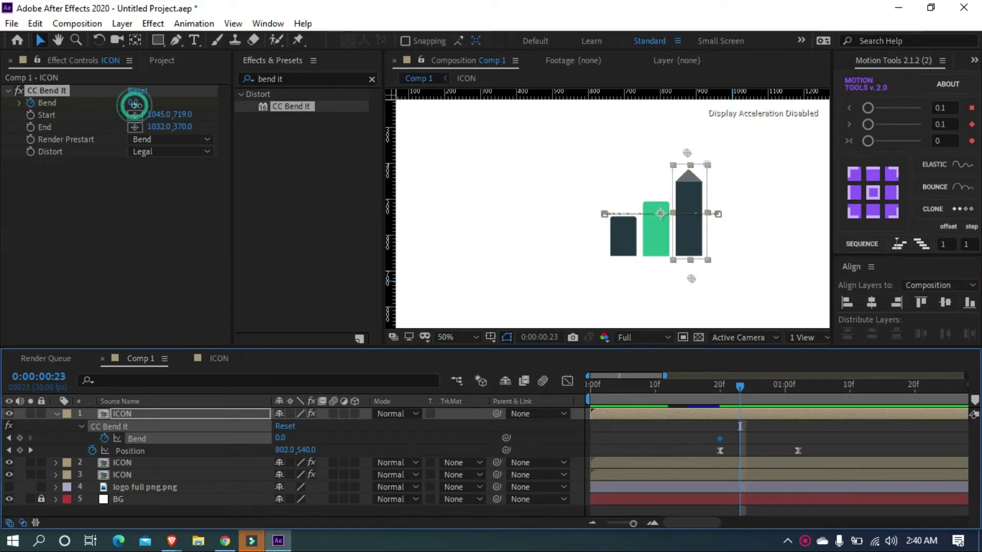
{"action": "left_click_drag", "start_coordinate": [133, 102], "coordinate": [141, 105]}
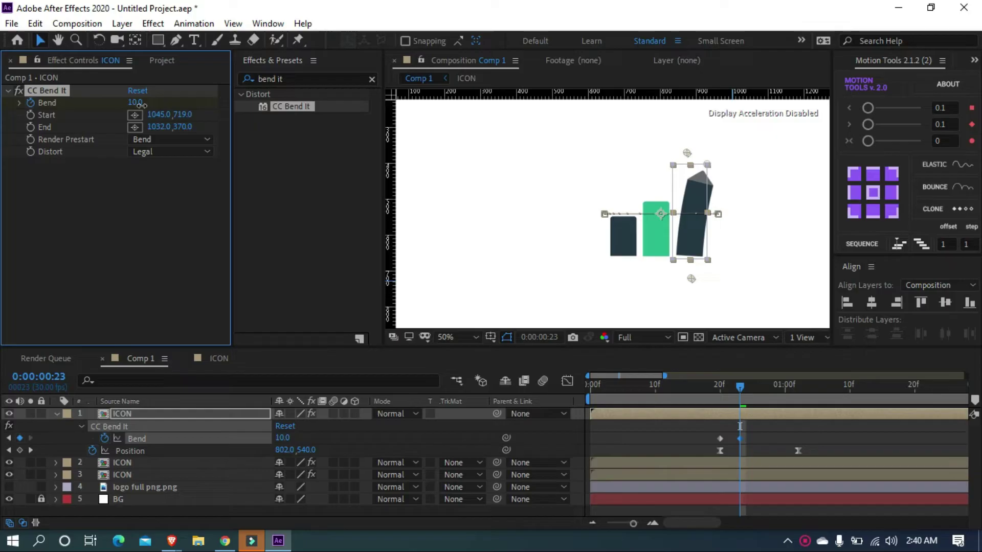
- Preview the bend from 0:00:00:19 and set the tallest bar's Bend to 0 at 0:00:00:28
{"action": "left_click_drag", "start_coordinate": [744, 393], "coordinate": [713, 397]}
{"action": "key", "text": "space"}
{"action": "key", "text": "space"}
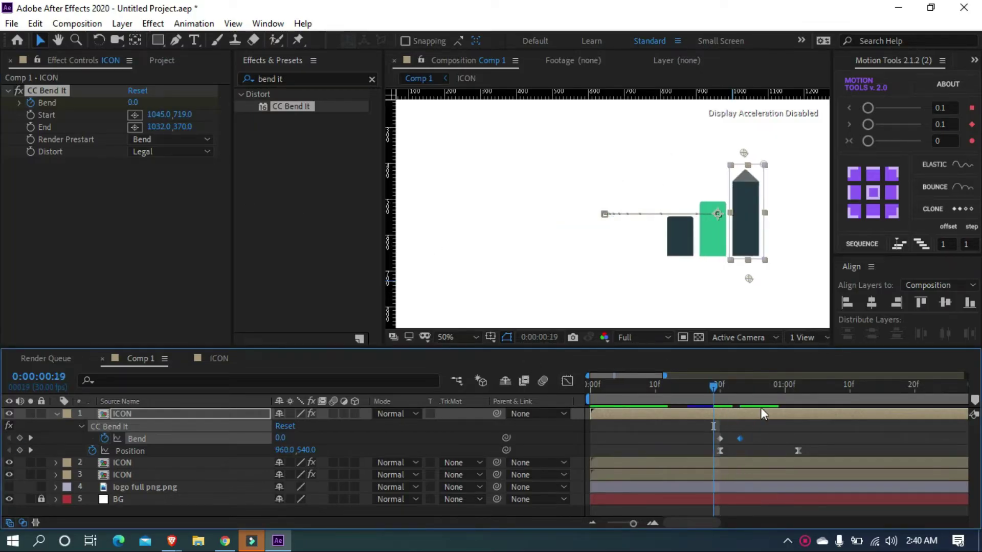
{"action": "left_click", "coordinate": [772, 392]}
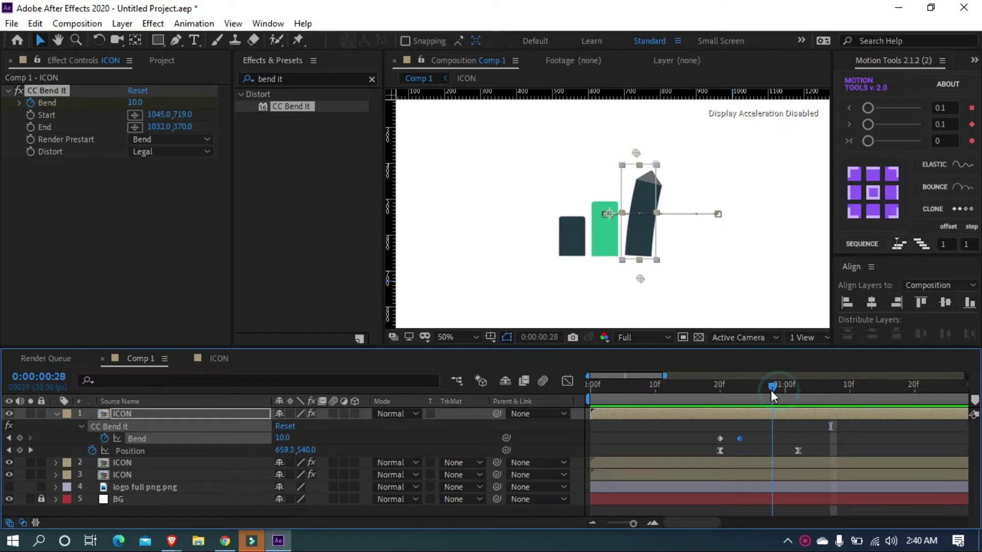
{"action": "left_click", "coordinate": [134, 103]}
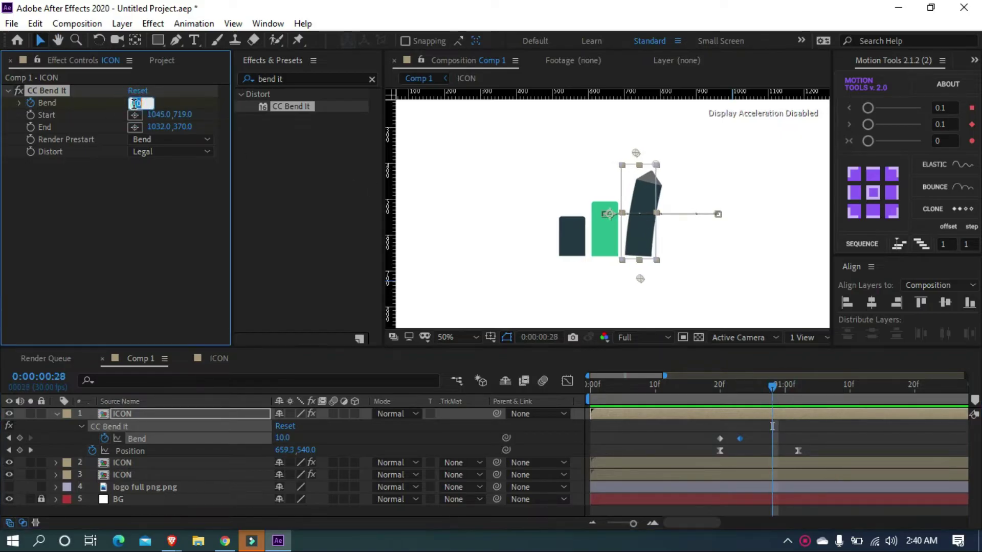
{"action": "type", "text": "0"}
{"action": "left_click", "coordinate": [299, 276]}
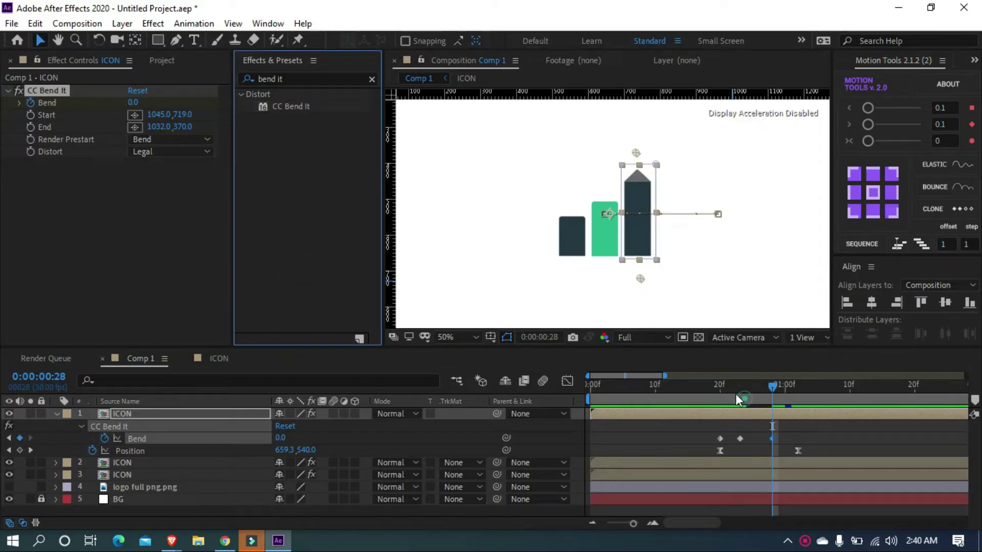
- Move the tallest bar's last Bend keyframe to 0:00:01:05 and the keyframe with value 10 to 0:00:00:25
{"action": "left_click", "coordinate": [749, 400]}
{"action": "left_click_drag", "start_coordinate": [751, 405], "coordinate": [772, 405]}
{"action": "left_click_drag", "start_coordinate": [772, 438], "coordinate": [820, 438]}
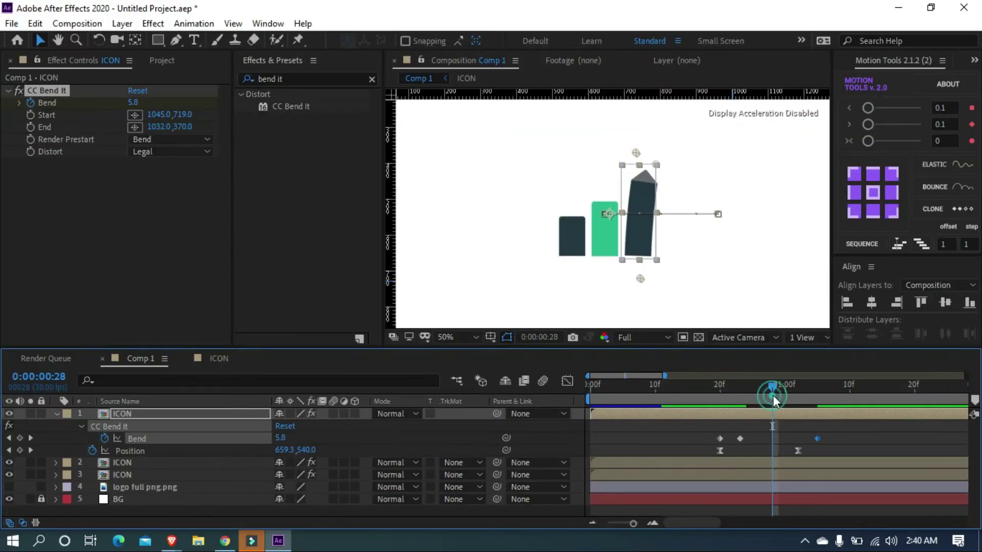
{"action": "left_click_drag", "start_coordinate": [725, 368], "coordinate": [670, 368]}
{"action": "left_click_drag", "start_coordinate": [725, 398], "coordinate": [753, 403]}
{"action": "left_click_drag", "start_coordinate": [740, 438], "coordinate": [756, 437]}
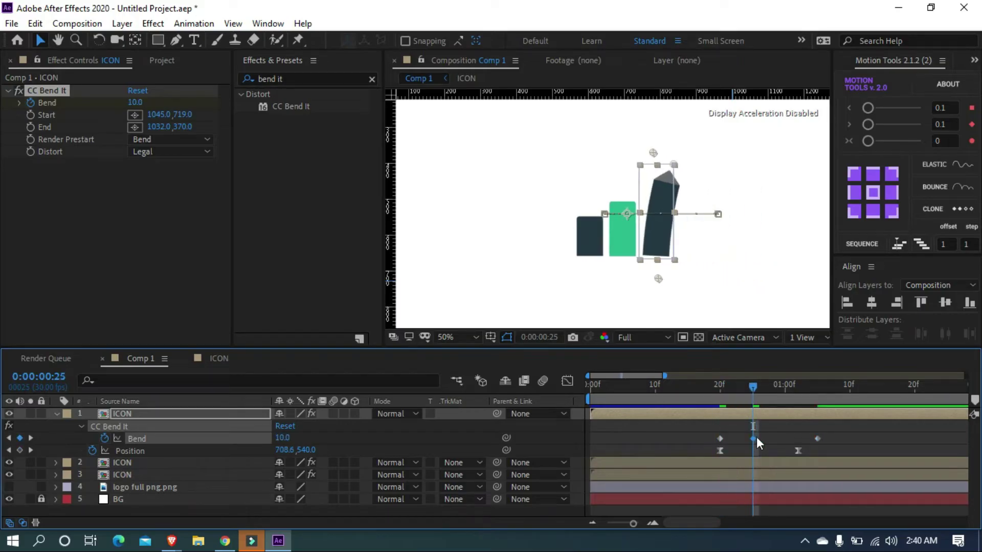
- Add a Bend keyframe of -3 for the tallest bar at 0:00:01:00
{"action": "left_click_drag", "start_coordinate": [752, 397], "coordinate": [784, 390]}
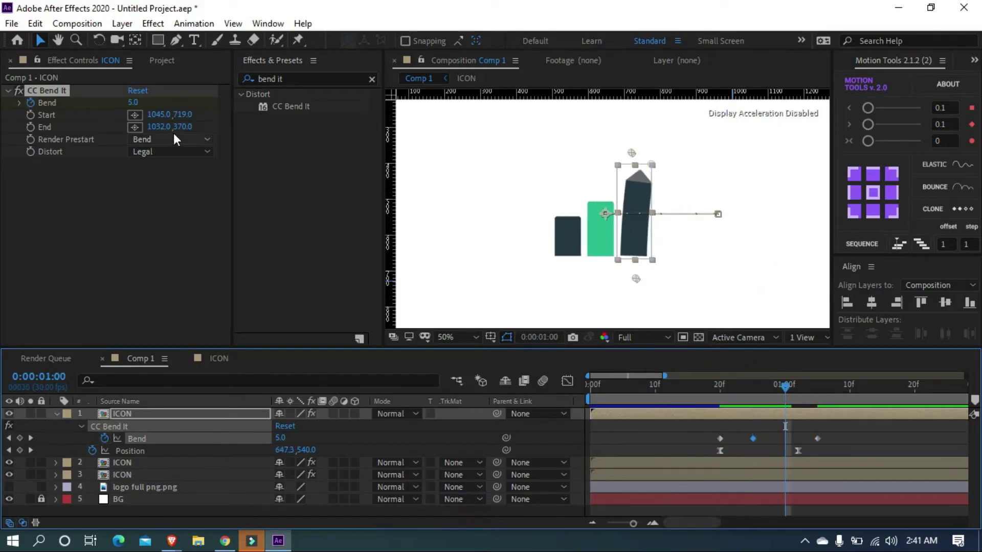
{"action": "left_click_drag", "start_coordinate": [136, 102], "coordinate": [132, 107]}
{"action": "left_click", "coordinate": [134, 104]}
{"action": "type", "text": "-3"}
{"action": "left_click", "coordinate": [138, 186]}
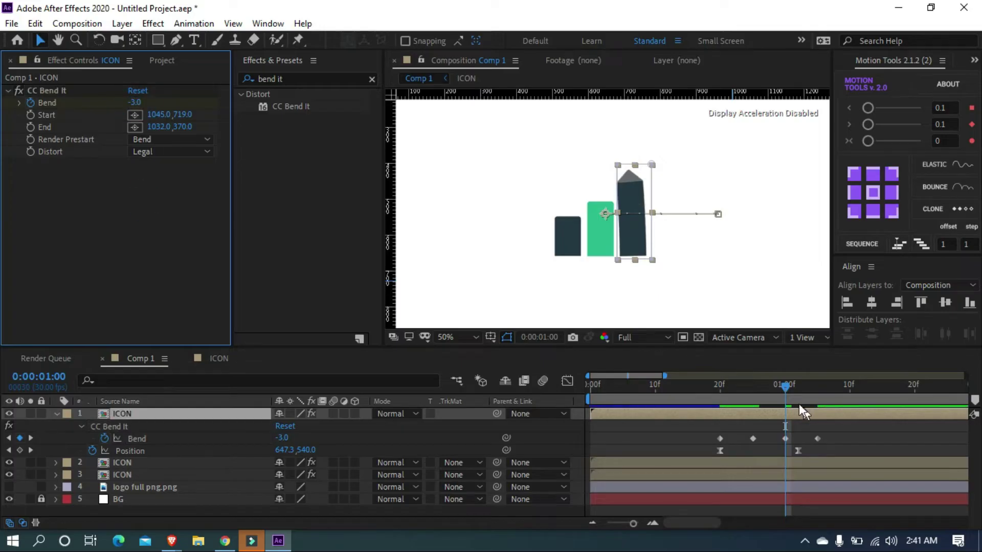
- Add a Bend keyframe of 0 for the tallest bar at 0:00:01:02
{"action": "left_click", "coordinate": [793, 400]}
{"action": "left_click_drag", "start_coordinate": [794, 400], "coordinate": [797, 396]}
{"action": "left_click", "coordinate": [134, 102]}
{"action": "type", "text": "0"}
{"action": "left_click", "coordinate": [171, 246]}
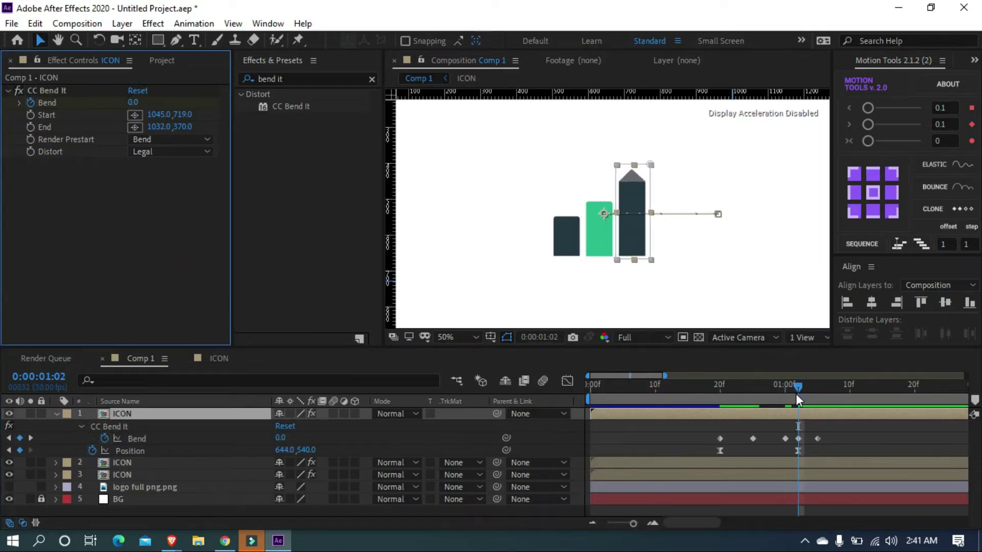
- Add a Bend keyframe of 2 for the tallest bar at 0:00:01:03 and preview the bounce from 0:00:00:20
{"action": "left_click", "coordinate": [801, 386]}
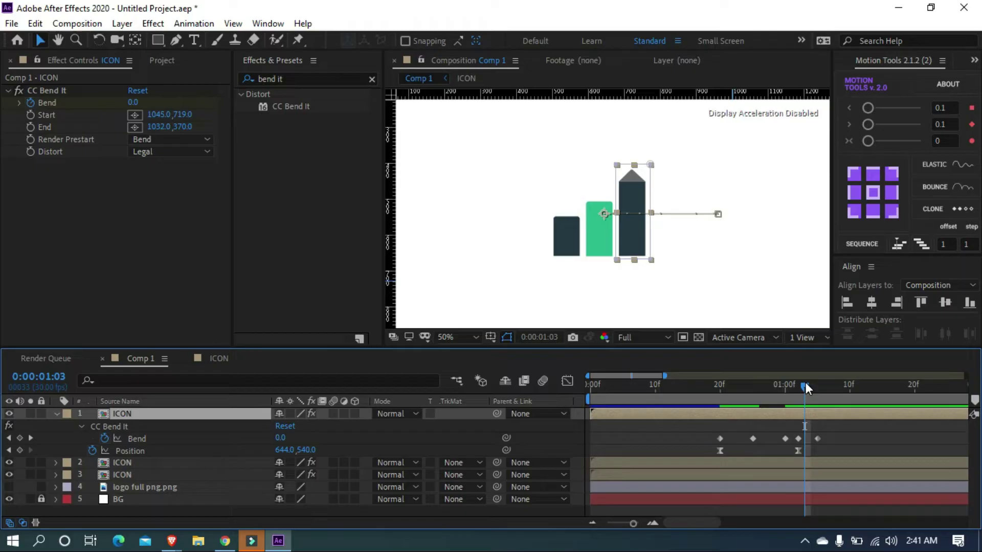
{"action": "left_click", "coordinate": [793, 384]}
{"action": "key", "text": "space"}
{"action": "left_click_drag", "start_coordinate": [793, 384], "coordinate": [719, 396]}
{"action": "key", "text": "space"}
{"action": "left_click", "coordinate": [707, 399]}
{"action": "key", "text": "space"}
{"action": "left_click", "coordinate": [134, 102]}
{"action": "type", "text": "2"}
{"action": "left_click", "coordinate": [152, 204]}
{"action": "key", "text": "space"}
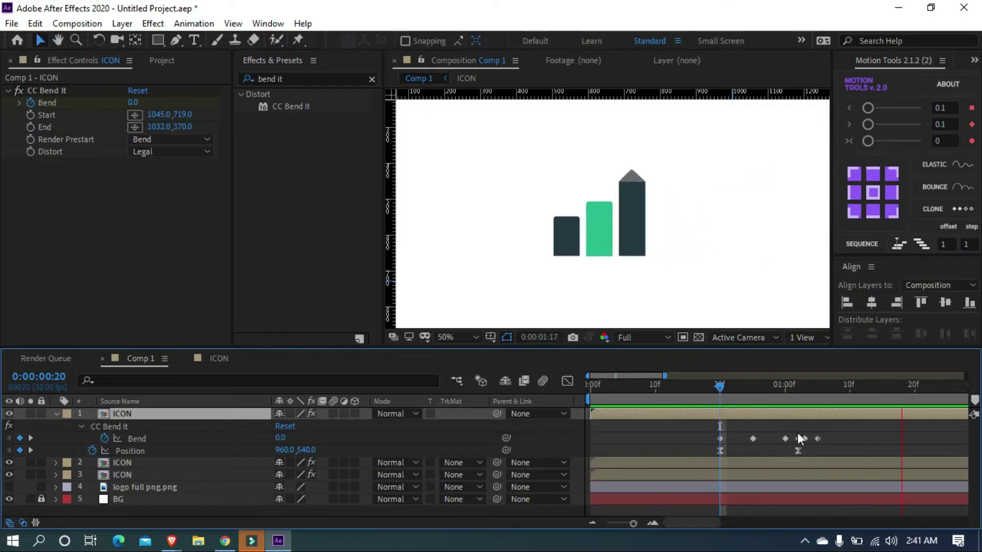
{"action": "key", "text": "space"}
- Shift the last two Bend keyframes one frame later, to 0:00:01:04 and 0:00:01:06, and preview from 0:00:00:19
{"action": "left_click_drag", "start_coordinate": [837, 433], "coordinate": [804, 442]}
{"action": "left_click_drag", "start_coordinate": [805, 440], "coordinate": [810, 441]}
{"action": "left_click", "coordinate": [847, 433]}
{"action": "left_click", "coordinate": [722, 370]}
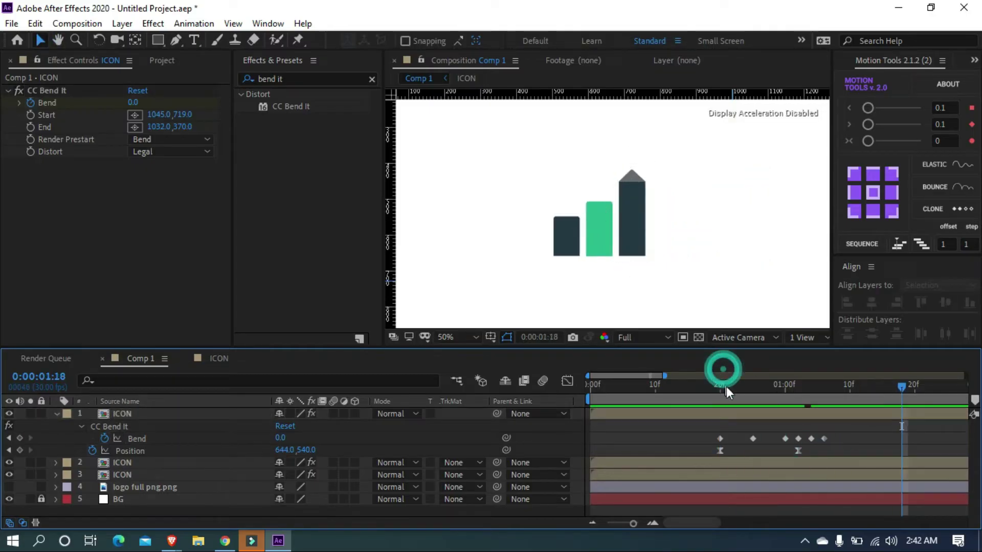
{"action": "left_click_drag", "start_coordinate": [726, 386], "coordinate": [712, 388]}
{"action": "key", "text": "space"}
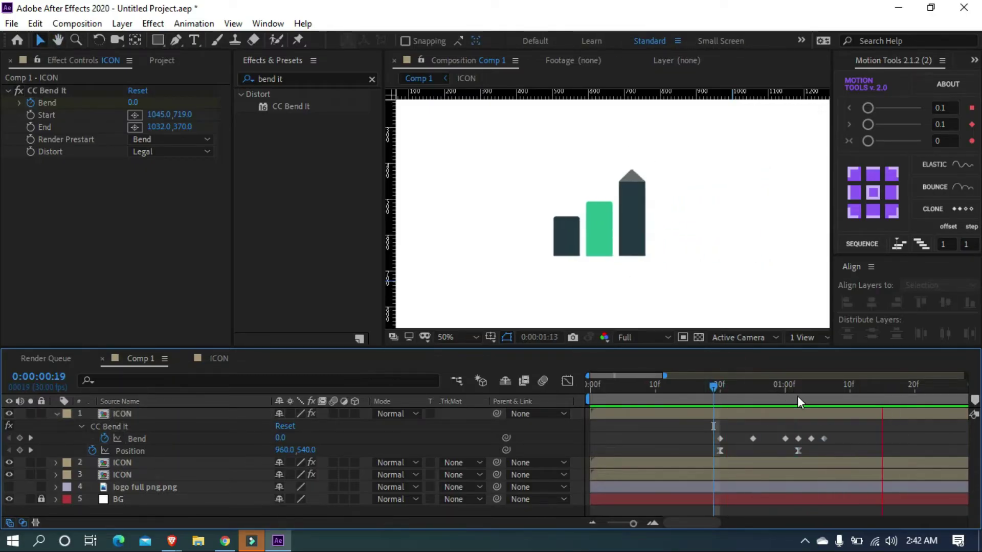
- Apply Easy Ease to all of the tallest bar's Bend keyframes and preview the eased motion
{"action": "left_click_drag", "start_coordinate": [848, 434], "coordinate": [704, 444]}
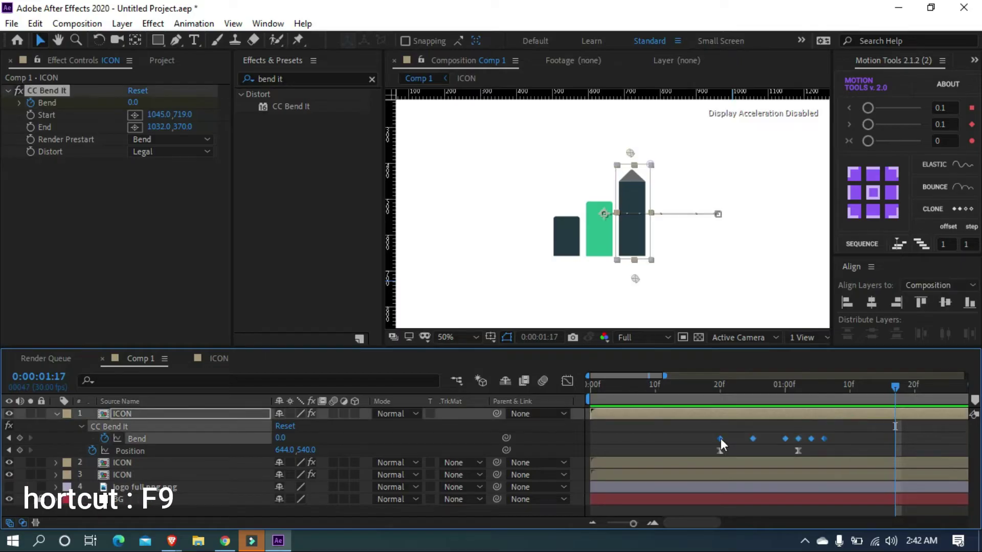
{"action": "right_click", "coordinate": [721, 438]}
{"action": "mouse_move", "coordinate": [752, 428]}
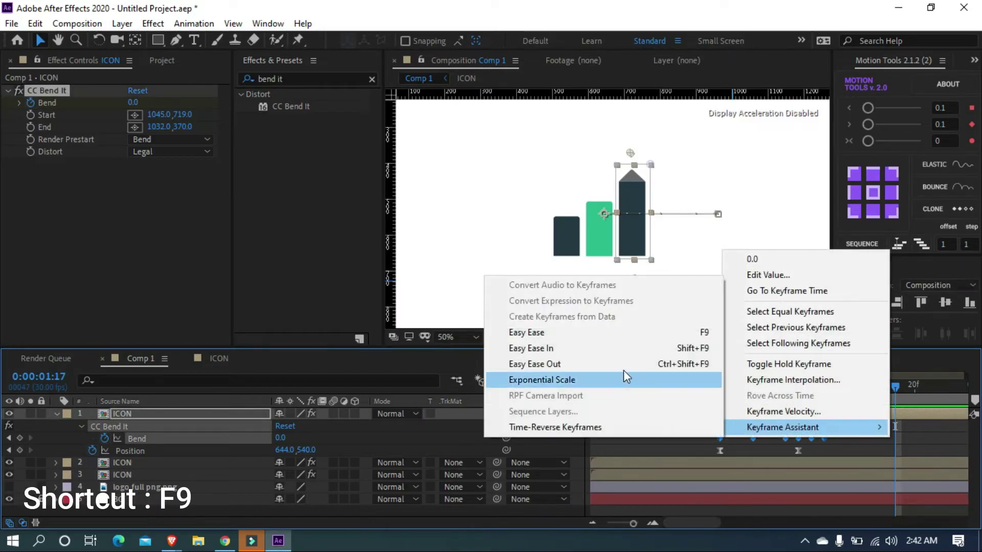
{"action": "left_click", "coordinate": [591, 333]}
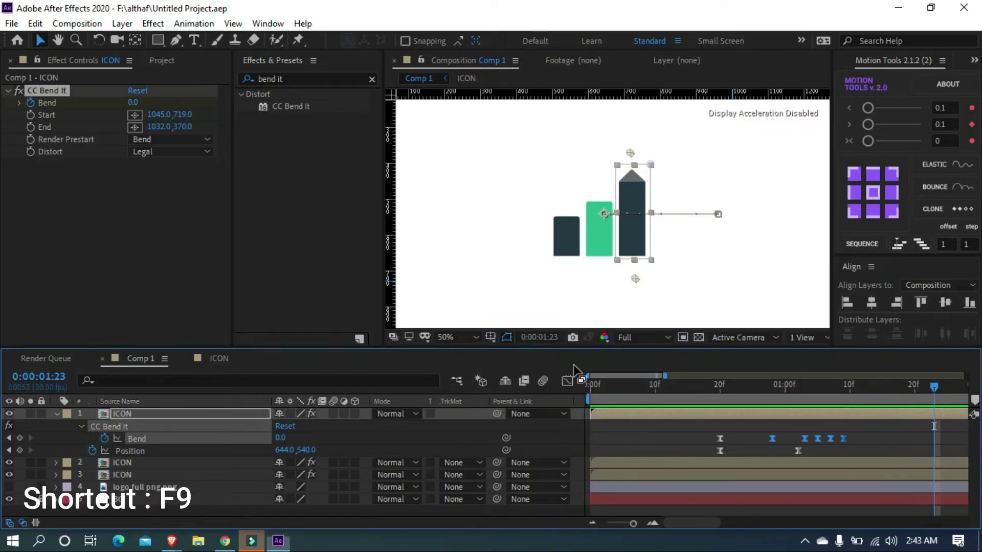
{"action": "mouse_move", "coordinate": [685, 399]}
{"action": "left_mouse_down"}
{"action": "mouse_move", "coordinate": [707, 395]}
{"action": "mouse_move", "coordinate": [696, 401]}
{"action": "left_mouse_up"}
{"action": "key", "text": "space"}
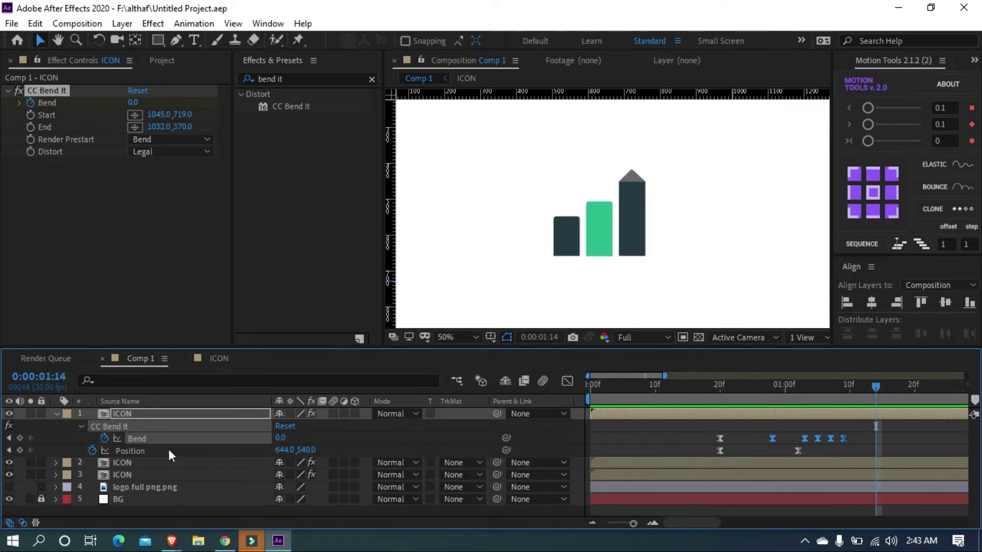
- Collapse the first ICON layer's properties and replay the whole animation from 0:00:00:00
{"action": "left_click", "coordinate": [56, 414]}
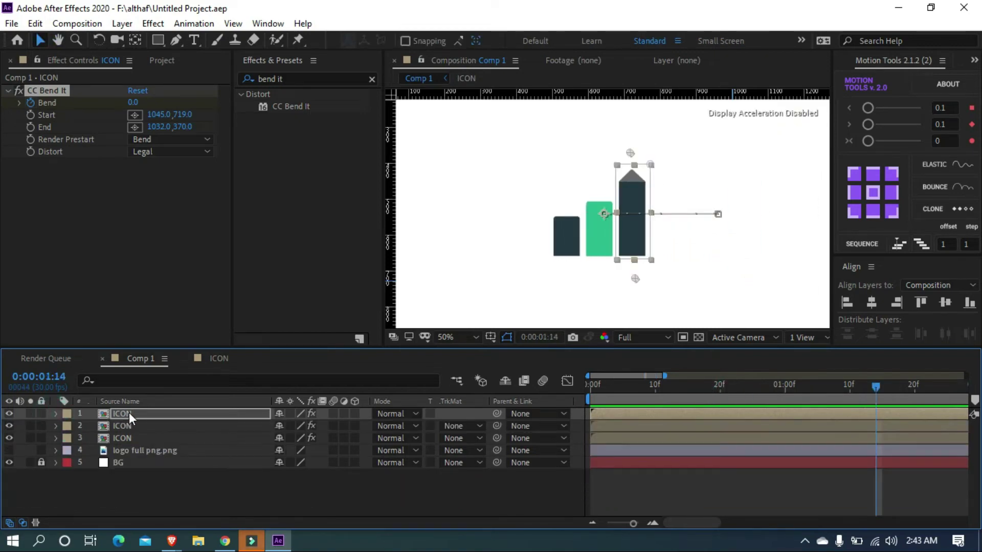
{"action": "left_click_drag", "start_coordinate": [648, 397], "coordinate": [573, 404]}
{"action": "key", "text": "space"}
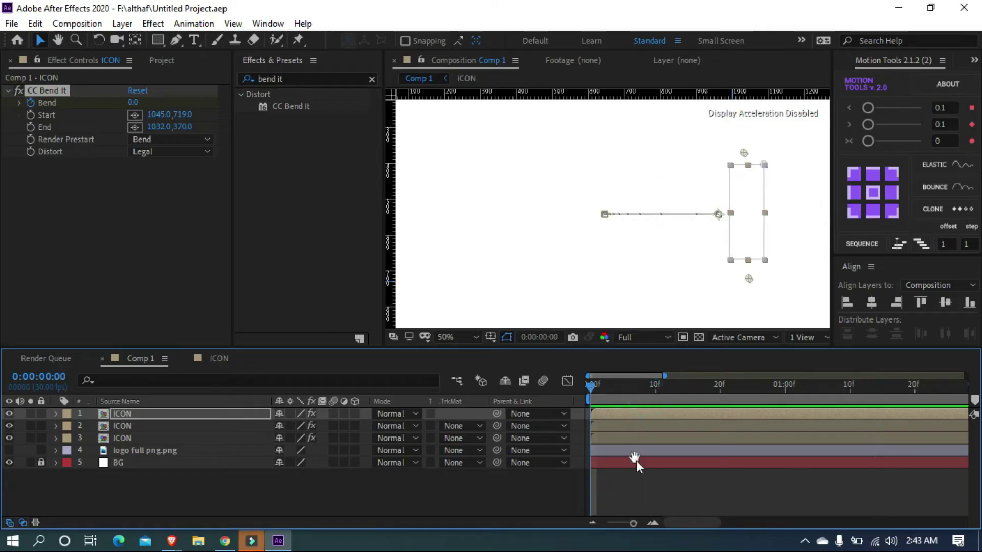
{"action": "key", "text": "space"}
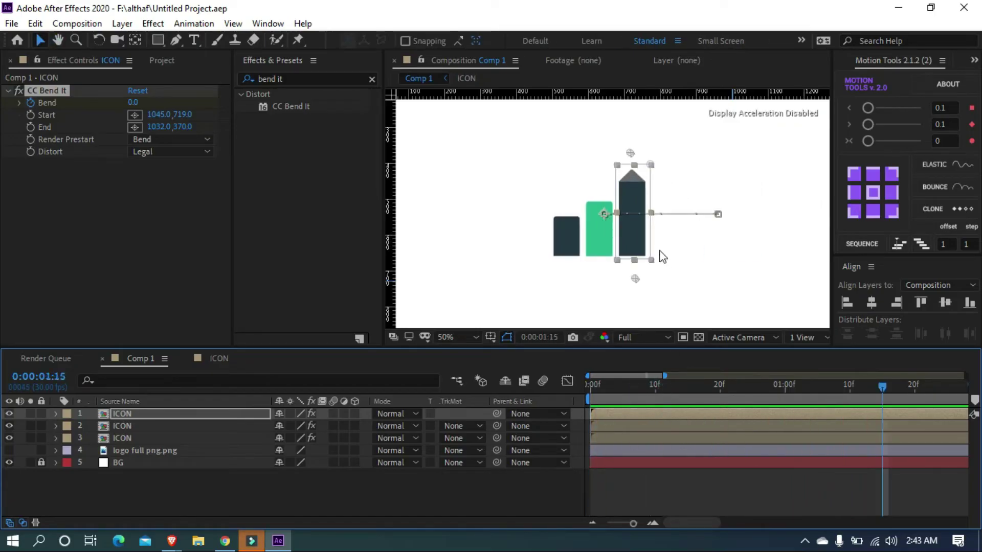
{"action": "scroll", "coordinate": [660, 256], "scroll_direction": "down", "scroll_amount": 2}
{"action": "scroll", "coordinate": [659, 256], "scroll_direction": "up", "scroll_amount": 2}
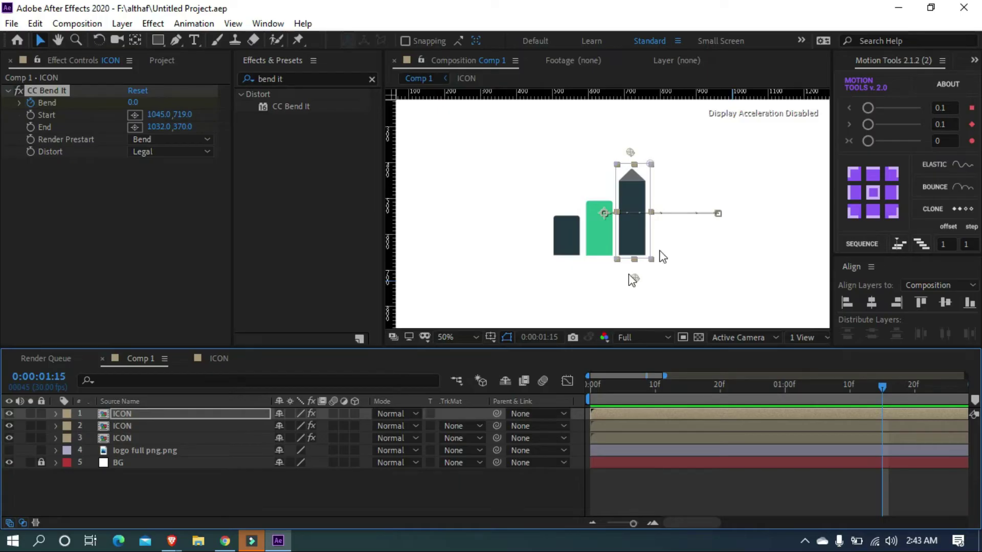
- Copy all of the tallest bar's Bend keyframes and paste them onto the second and third ICON layers at 0:00:01:15
{"action": "key", "text": "u"}
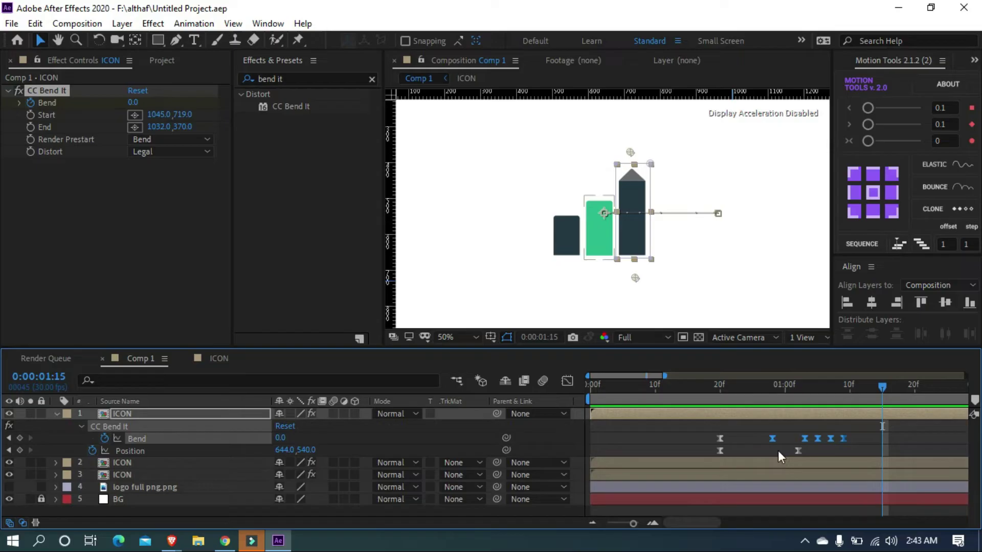
{"action": "left_click", "coordinate": [859, 440]}
{"action": "left_click_drag", "start_coordinate": [860, 440], "coordinate": [707, 443]}
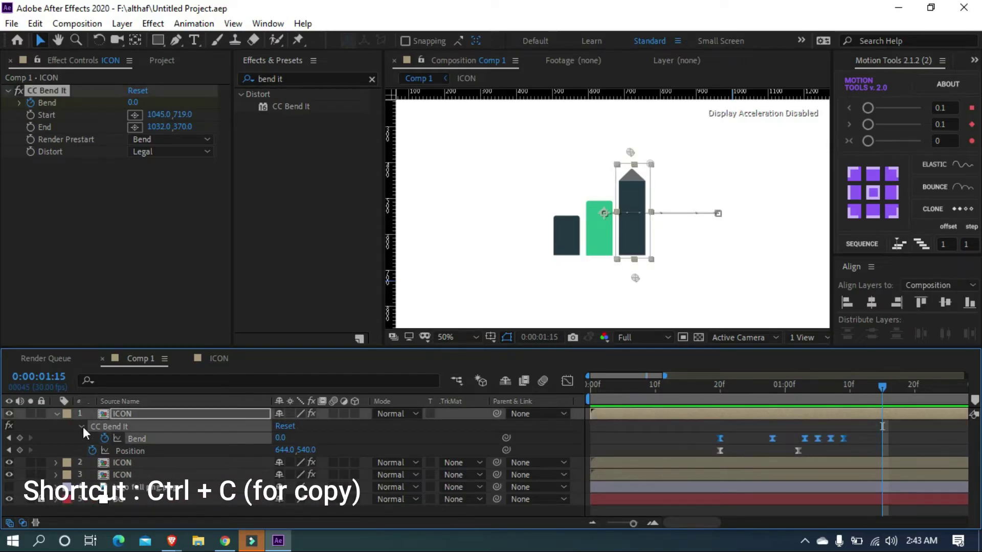
{"action": "left_click", "coordinate": [129, 463]}
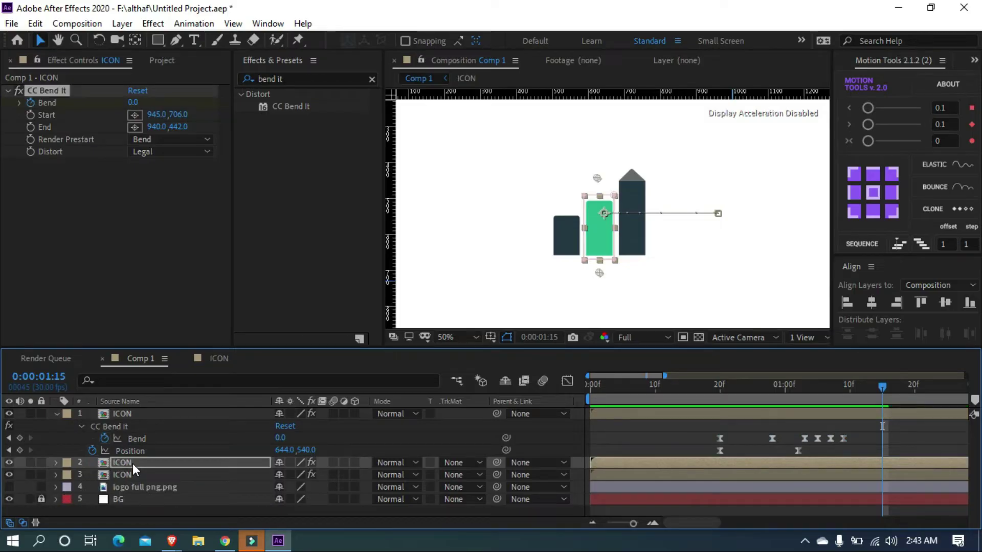
{"action": "left_click", "coordinate": [133, 475]}
{"action": "key", "text": "ctrl+v"}
{"action": "left_click", "coordinate": [131, 462]}
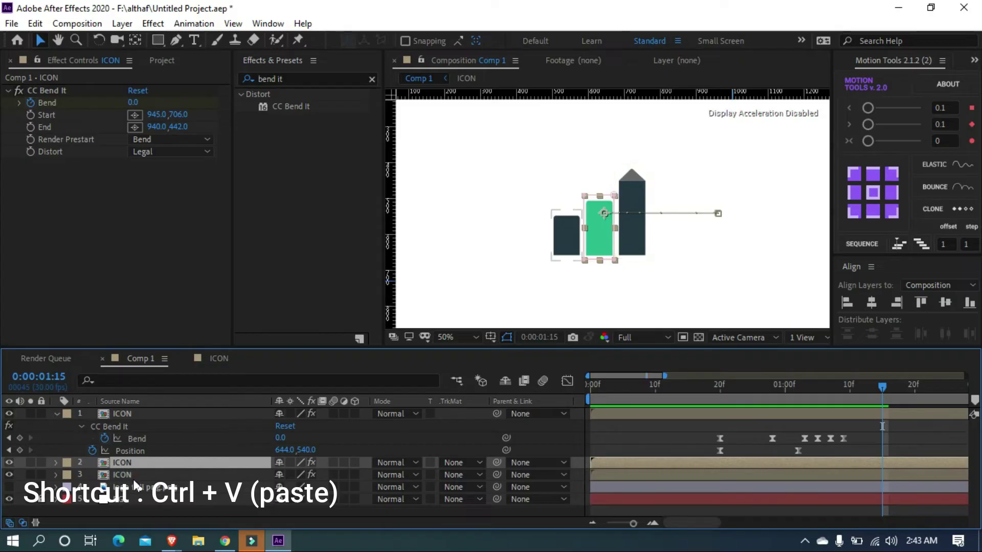
- Select all three ICON layers and show their keyframed Bend and Position properties in the timeline
{"action": "left_click", "coordinate": [132, 413]}
{"action": "left_click", "coordinate": [139, 474], "text": "shift"}
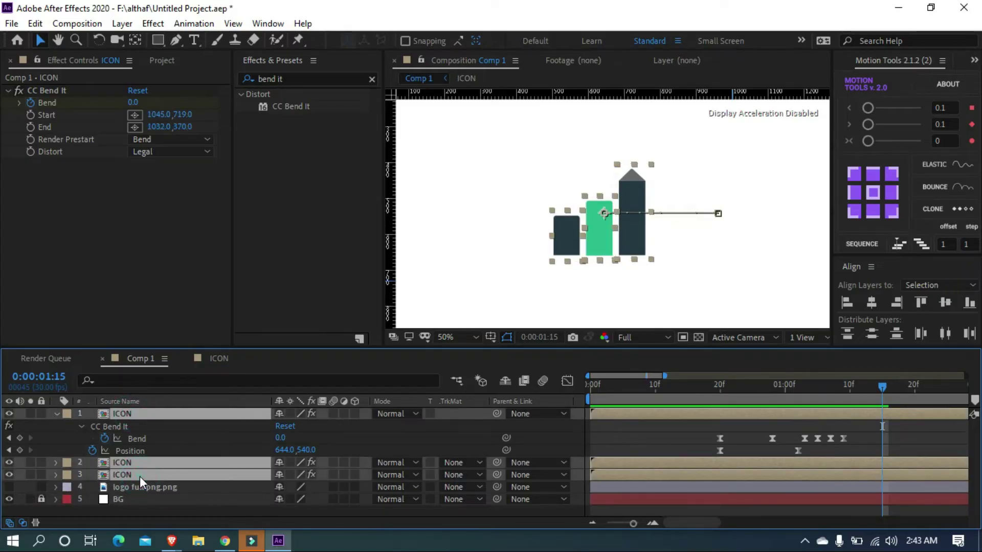
{"action": "key", "text": "u"}
{"action": "key", "text": "u"}
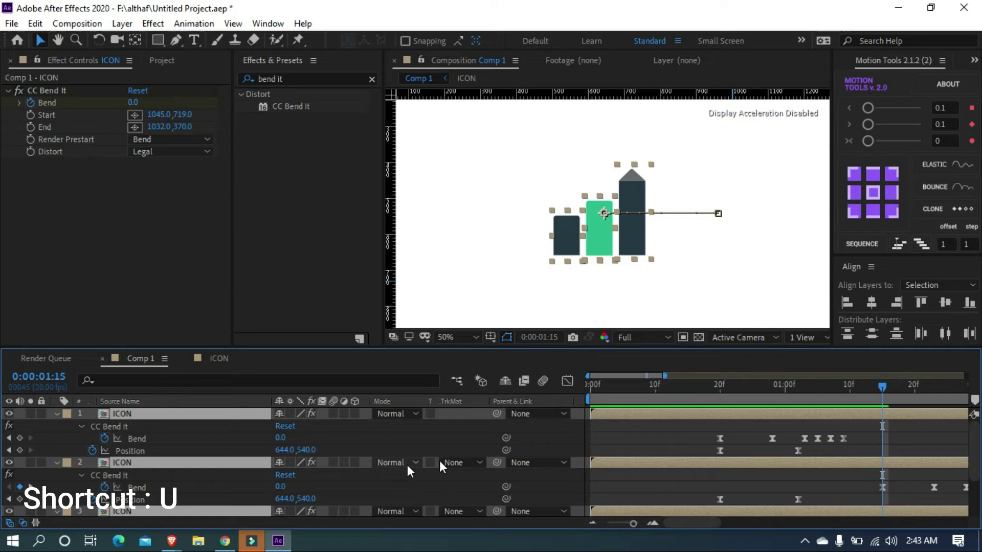
{"action": "scroll", "coordinate": [741, 462], "scroll_direction": "down", "scroll_amount": 2}
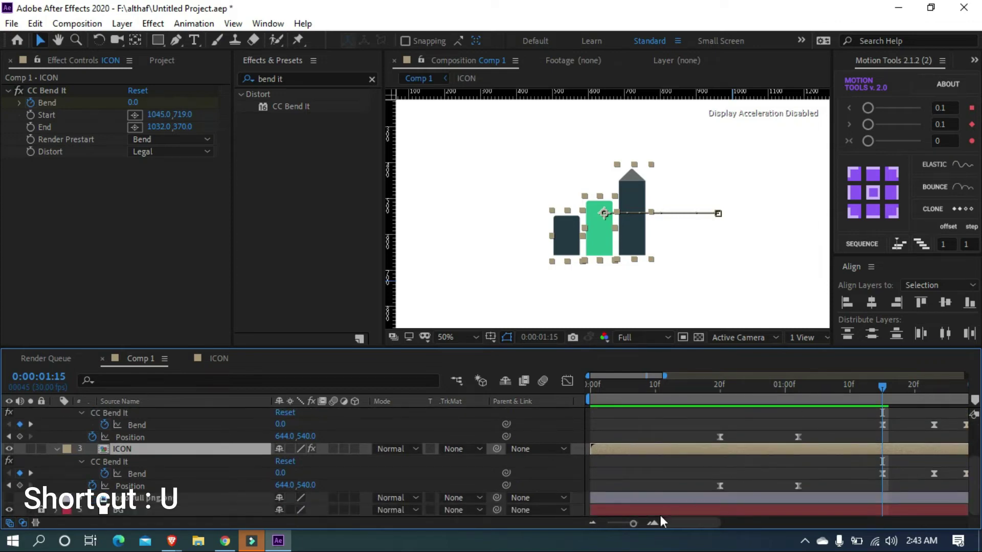
{"action": "left_click_drag", "start_coordinate": [634, 522], "coordinate": [628, 523]}
{"action": "scroll", "coordinate": [697, 483], "scroll_direction": "up", "scroll_amount": 2}
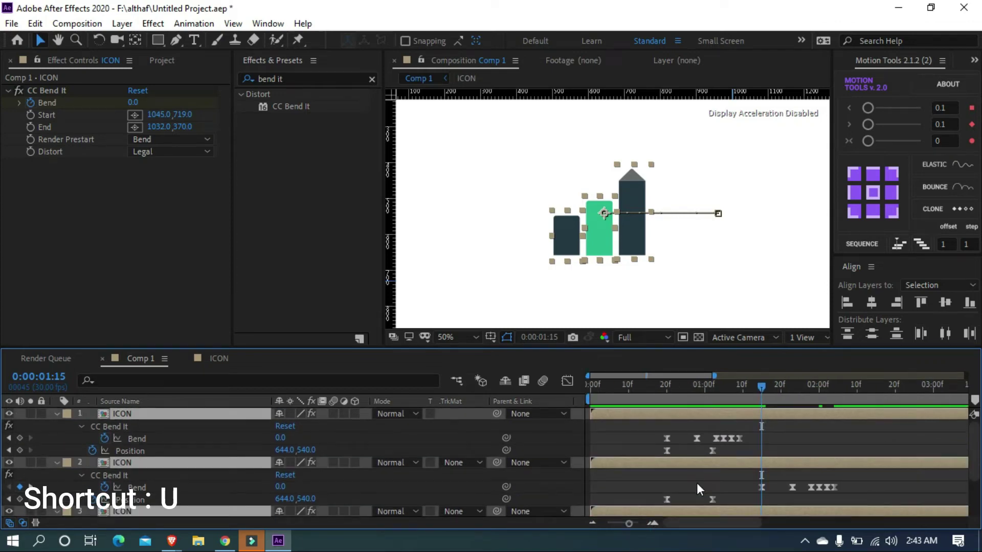
- Move all Bend keyframes of the second ICON layer earlier so they start at 0:00:00:21, one frame after the first layer's
{"action": "left_click_drag", "start_coordinate": [841, 449], "coordinate": [752, 456]}
{"action": "scroll", "coordinate": [793, 465], "scroll_direction": "up", "scroll_amount": 2}
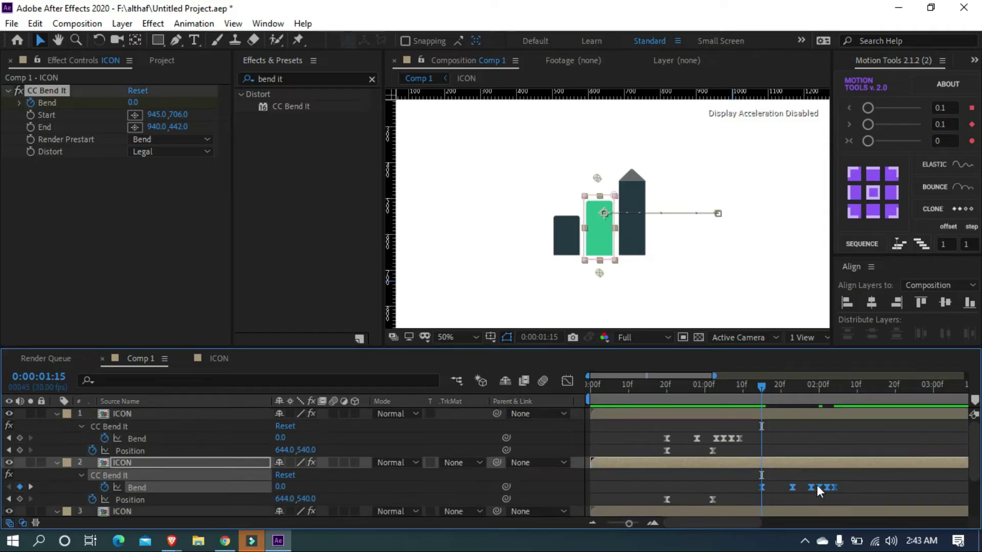
{"action": "left_click_drag", "start_coordinate": [817, 487], "coordinate": [729, 480]}
{"action": "left_click_drag", "start_coordinate": [629, 522], "coordinate": [633, 523]}
{"action": "scroll", "coordinate": [792, 435], "scroll_direction": "down", "scroll_amount": 2}
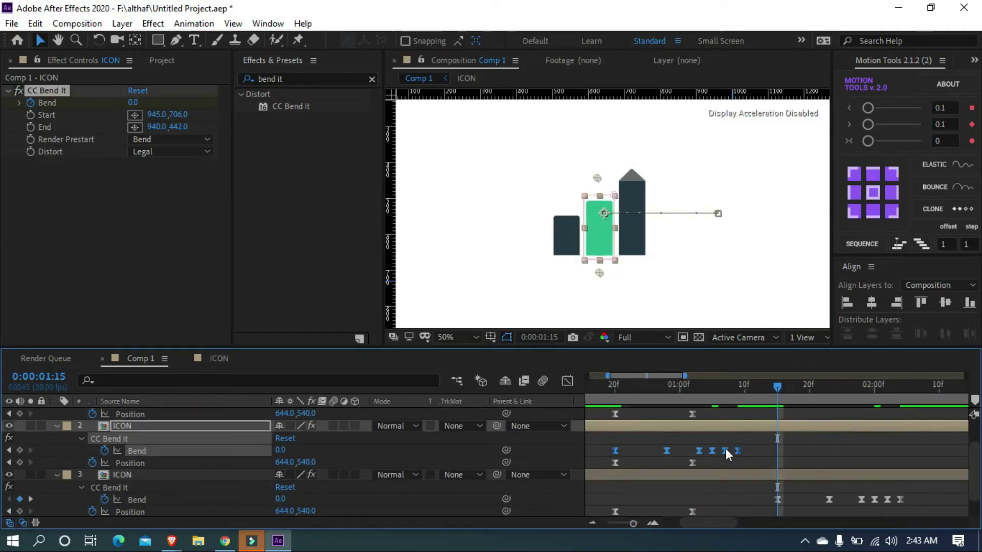
{"action": "left_click_drag", "start_coordinate": [668, 448], "coordinate": [674, 448]}
- Move the third ICON layer's Bend keyframes earlier to line up with the other bars' bends, and collapse all three layers
{"action": "left_click_drag", "start_coordinate": [909, 489], "coordinate": [629, 496]}
{"action": "left_click", "coordinate": [609, 388]}
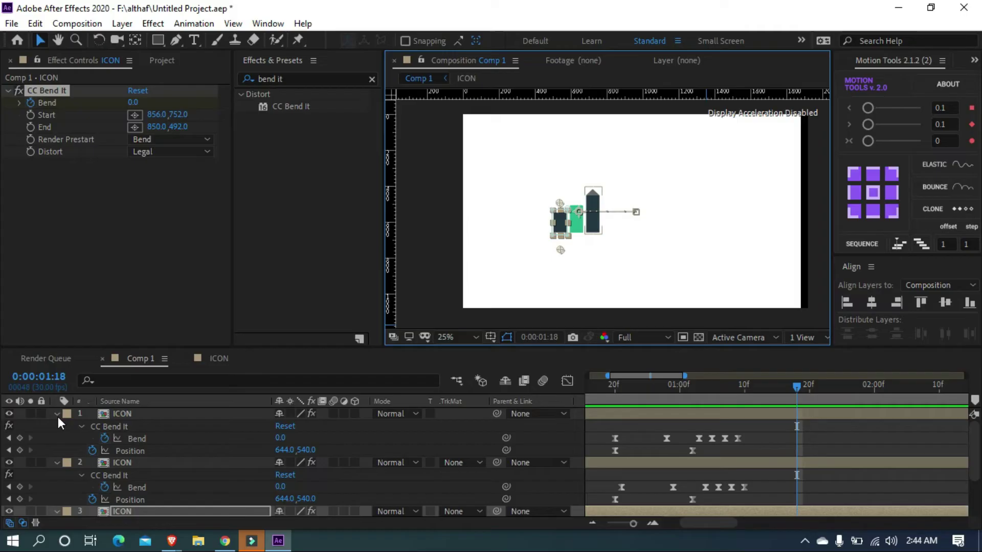
{"action": "left_click", "coordinate": [57, 416]}
{"action": "left_click", "coordinate": [57, 426]}
{"action": "left_click", "coordinate": [57, 438]}
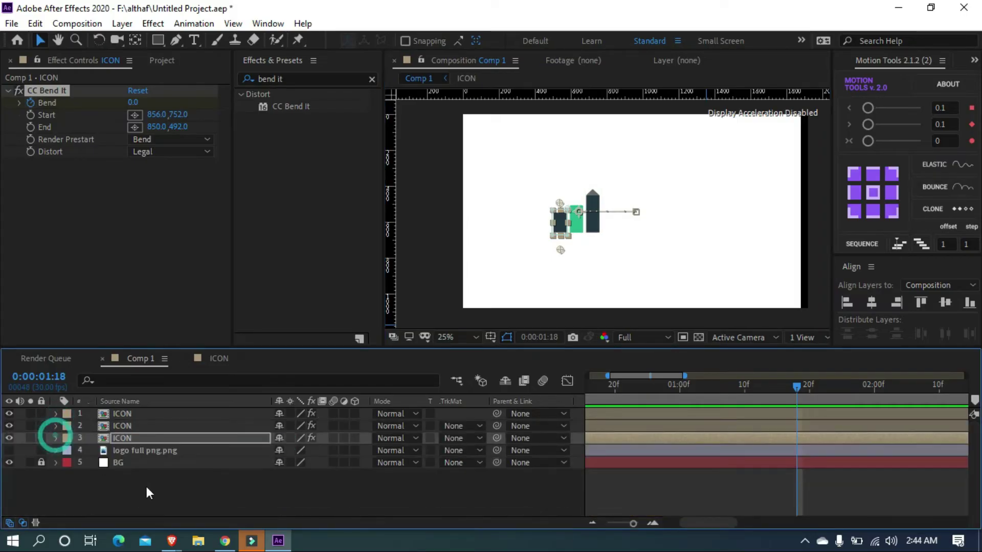
{"action": "left_click", "coordinate": [183, 505]}
- Replay the animation from 0:00:00:00 and compare the animated icon with the full logo by toggling the logo full png.png layer's visibility
{"action": "key", "text": "Home"}
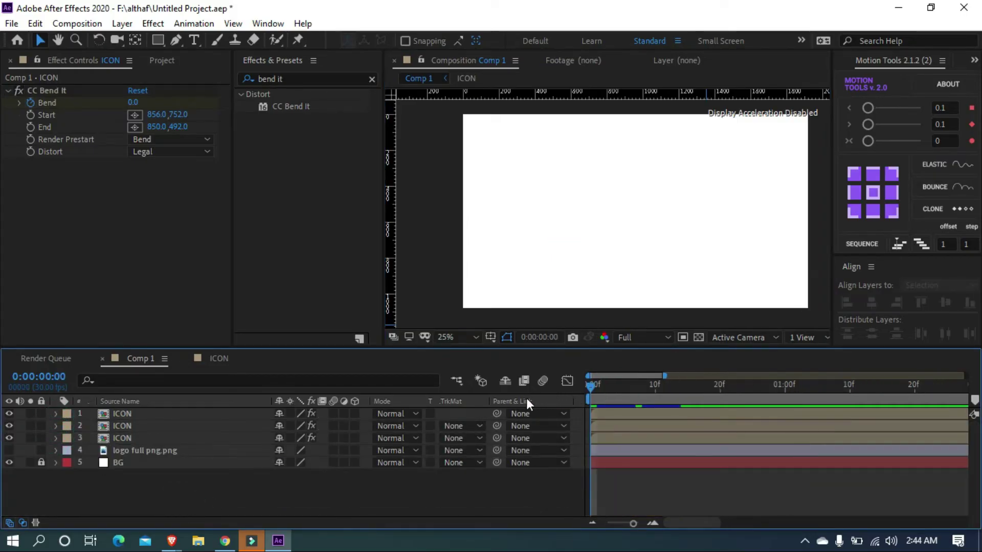
{"action": "key", "text": "space"}
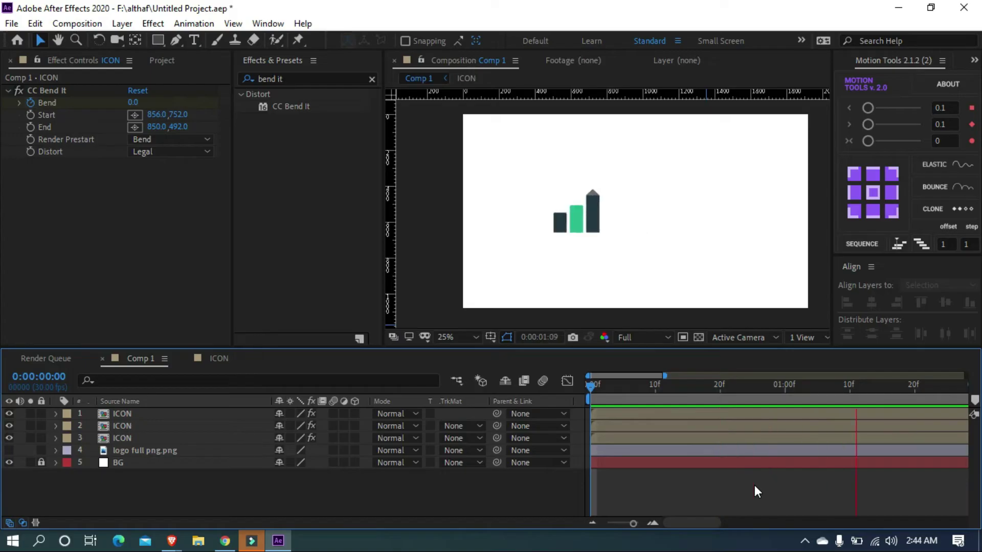
{"action": "key", "text": "space"}
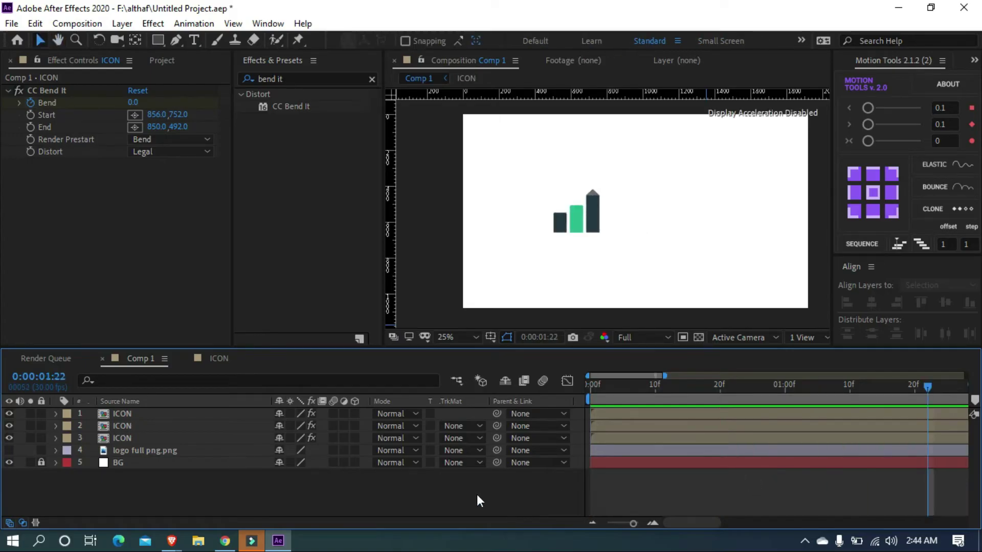
{"action": "left_click", "coordinate": [9, 450]}
{"action": "left_click", "coordinate": [9, 449]}
{"action": "left_click", "coordinate": [9, 450]}
{"action": "left_click", "coordinate": [10, 450]}
{"action": "left_click", "coordinate": [9, 450]}
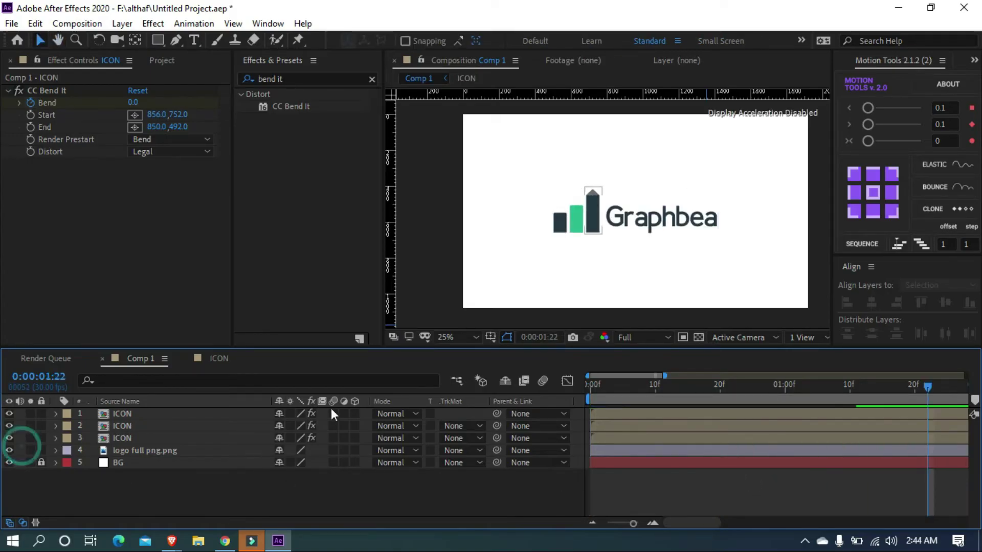
- Make the logo full png.png layer visible and pre-compose it as Graphbea, moving all attributes into the new composition
{"action": "left_click", "coordinate": [9, 450]}
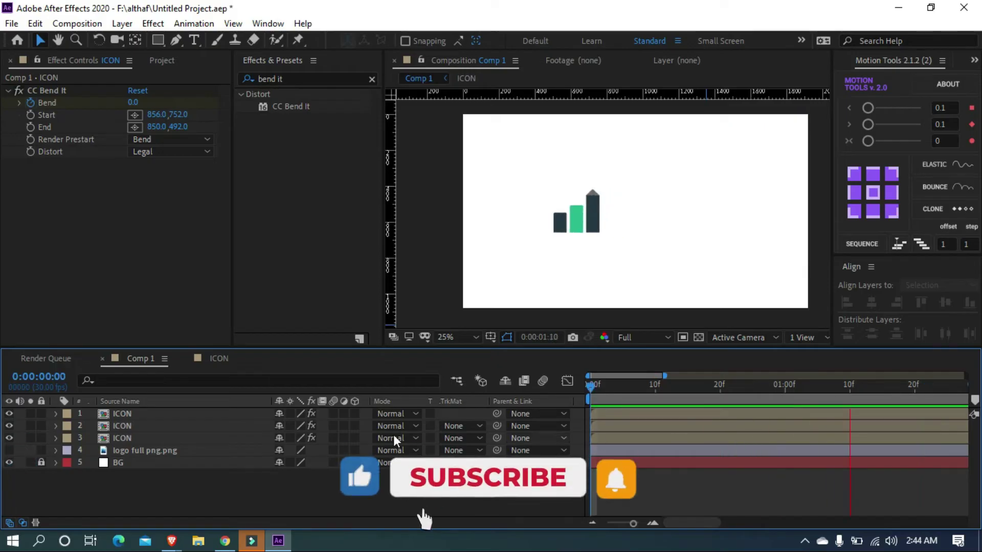
{"action": "left_click", "coordinate": [9, 449]}
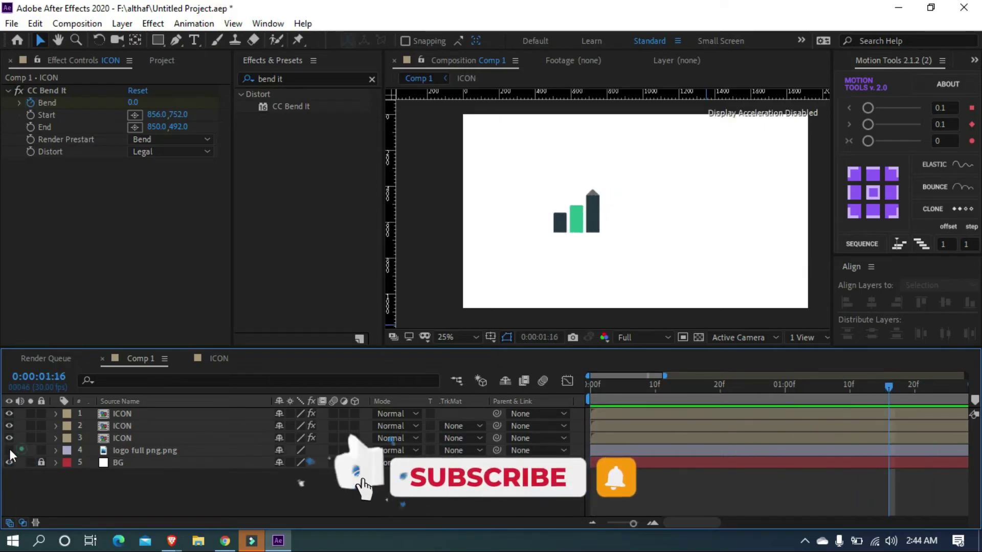
{"action": "left_click", "coordinate": [147, 450]}
{"action": "right_click", "coordinate": [143, 448]}
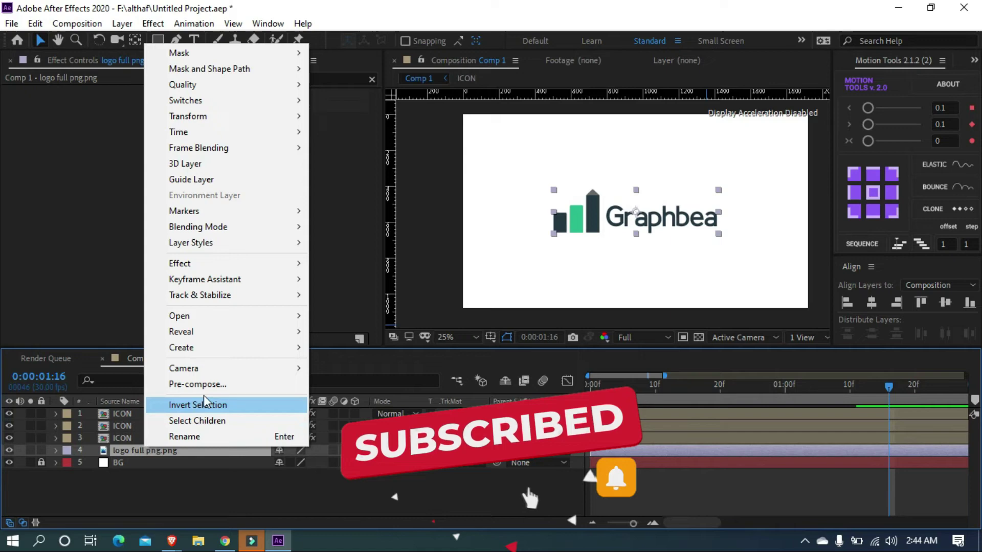
{"action": "left_click", "coordinate": [206, 389]}
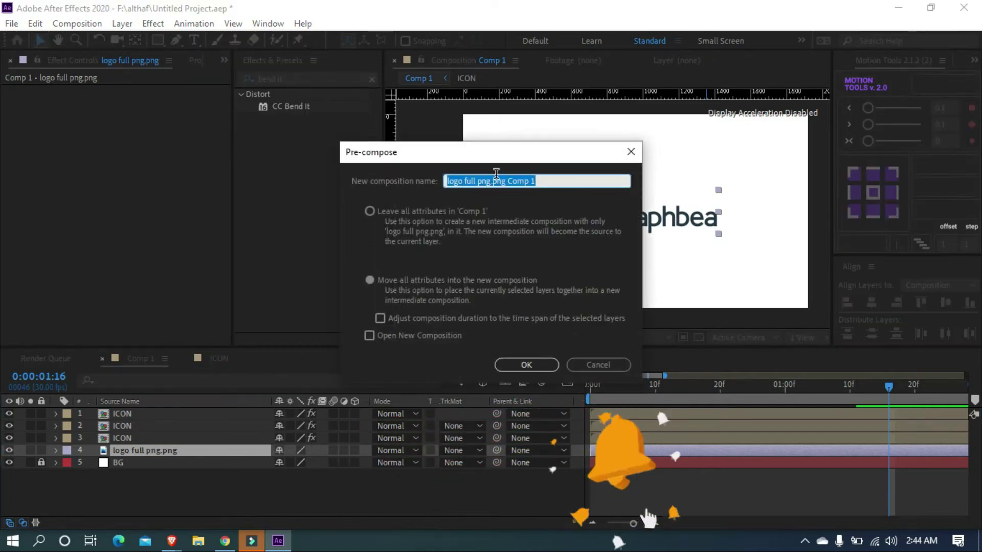
{"action": "type", "text": "Graphbea"}
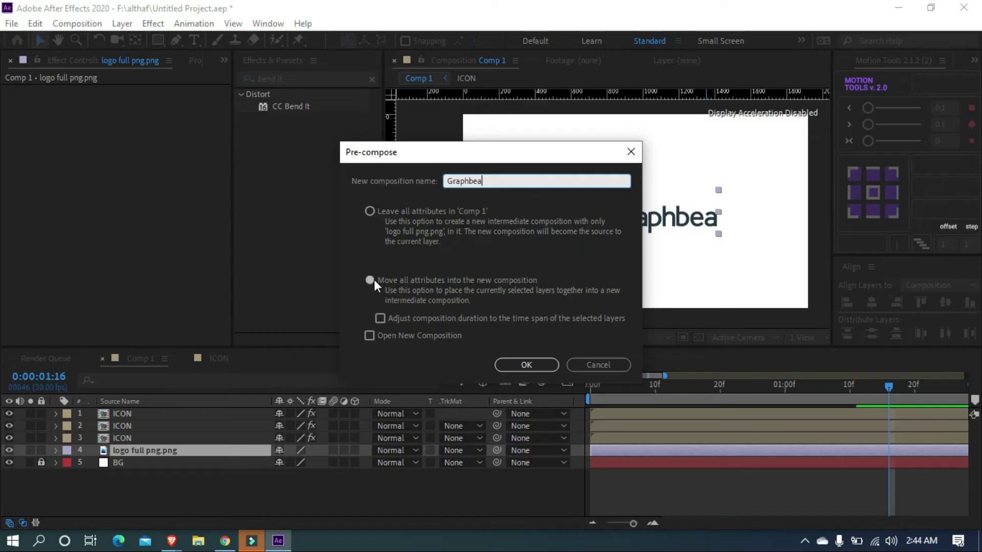
{"action": "left_click", "coordinate": [509, 363]}
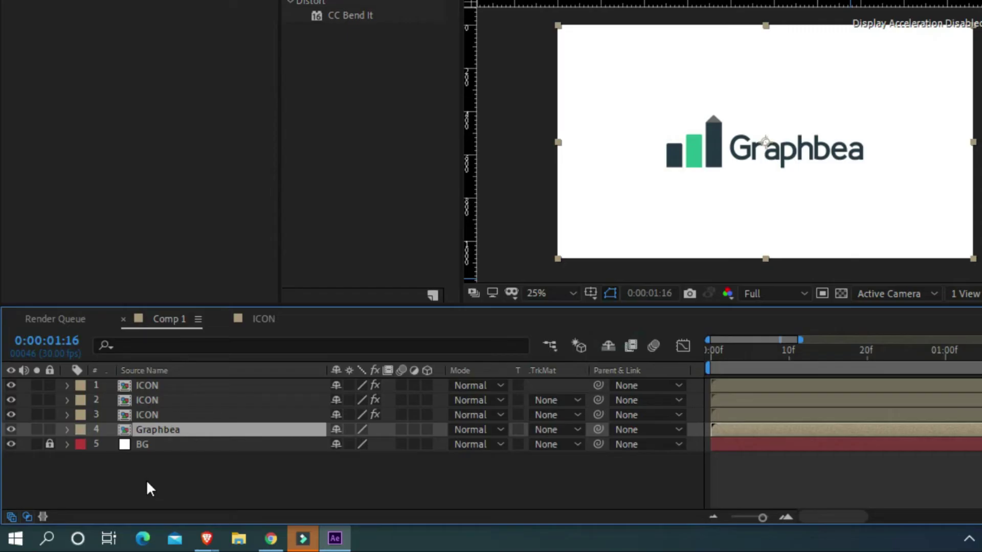
{"action": "left_click", "coordinate": [146, 479]}
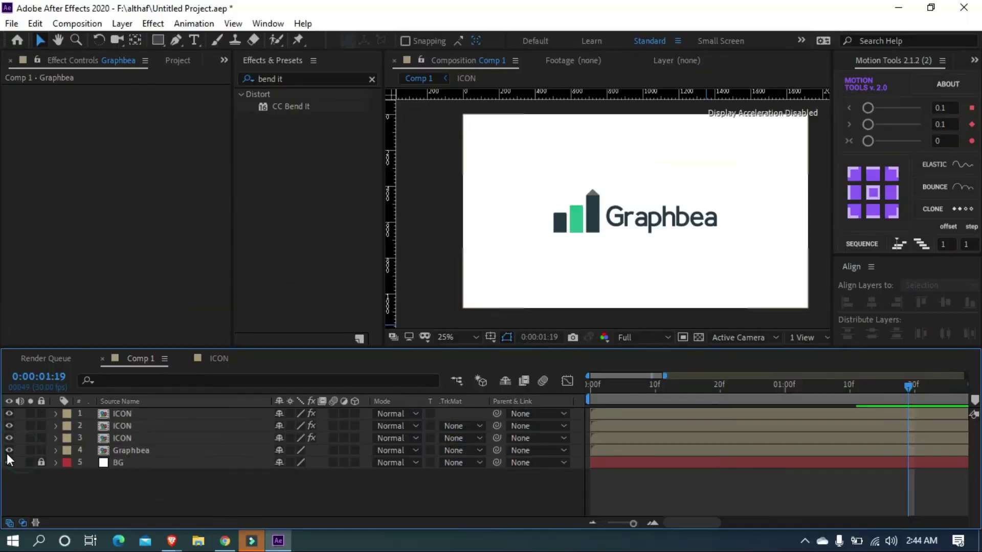
- Open the Graphbea composition and set the current time to 0:00:01:20
{"action": "double_click", "coordinate": [121, 450]}
{"action": "left_click", "coordinate": [660, 387]}
{"action": "left_click_drag", "start_coordinate": [610, 523], "coordinate": [615, 523]}
{"action": "left_click", "coordinate": [679, 389]}
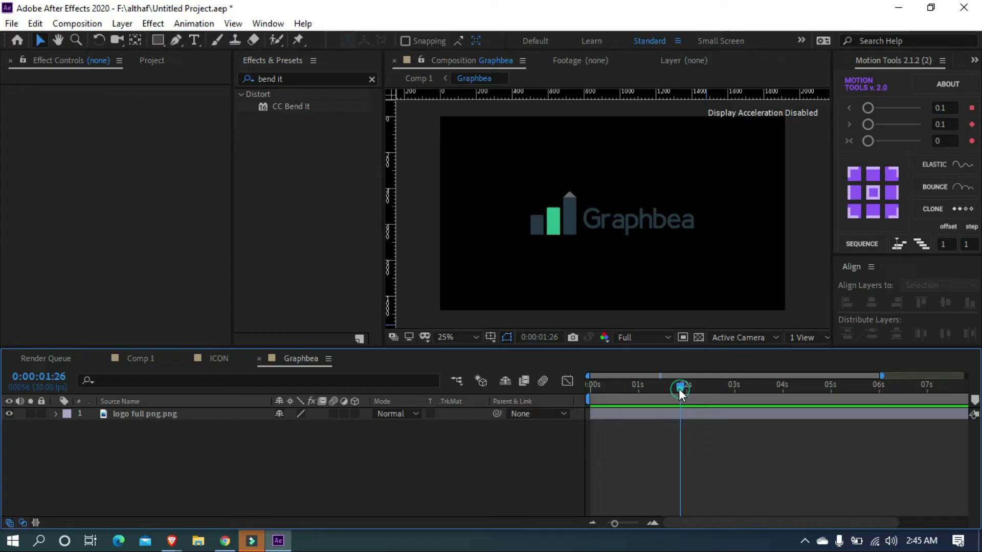
{"action": "left_click_drag", "start_coordinate": [679, 389], "coordinate": [671, 391]}
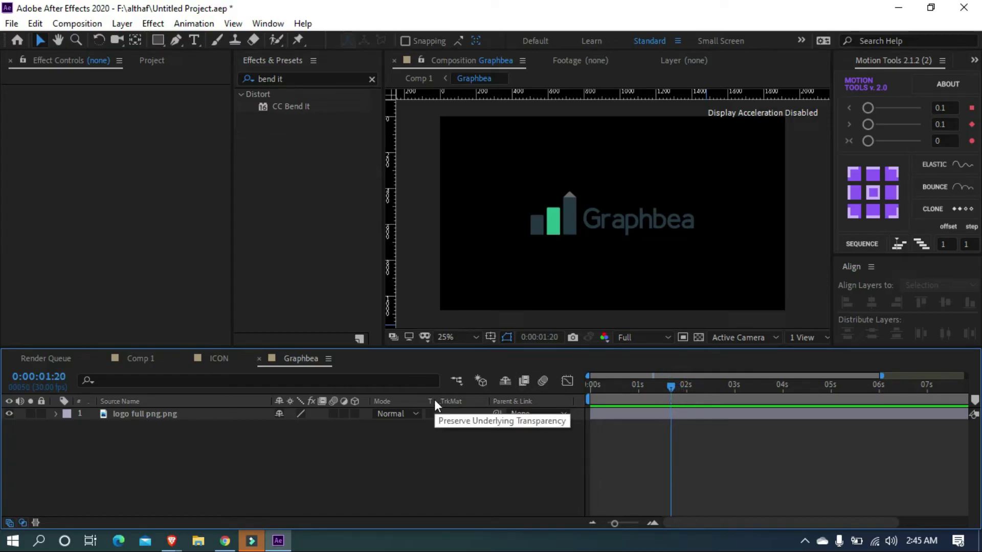
- Keyframe the logo's Position to rise from 960, 838 at 0:00:01:20 to its original place at about 0:00:02:03
{"action": "left_click", "coordinate": [199, 425]}
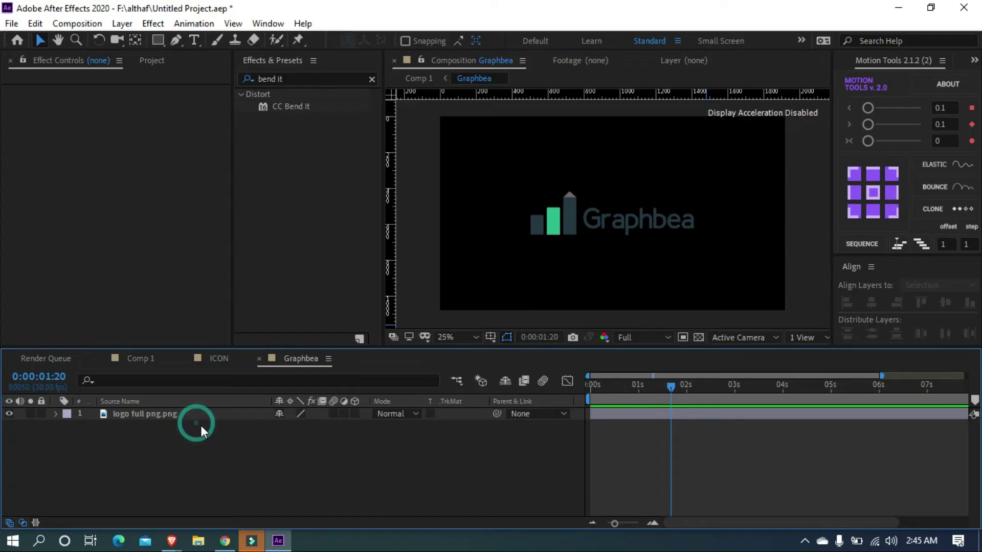
{"action": "left_click", "coordinate": [196, 413]}
{"action": "key", "text": "p"}
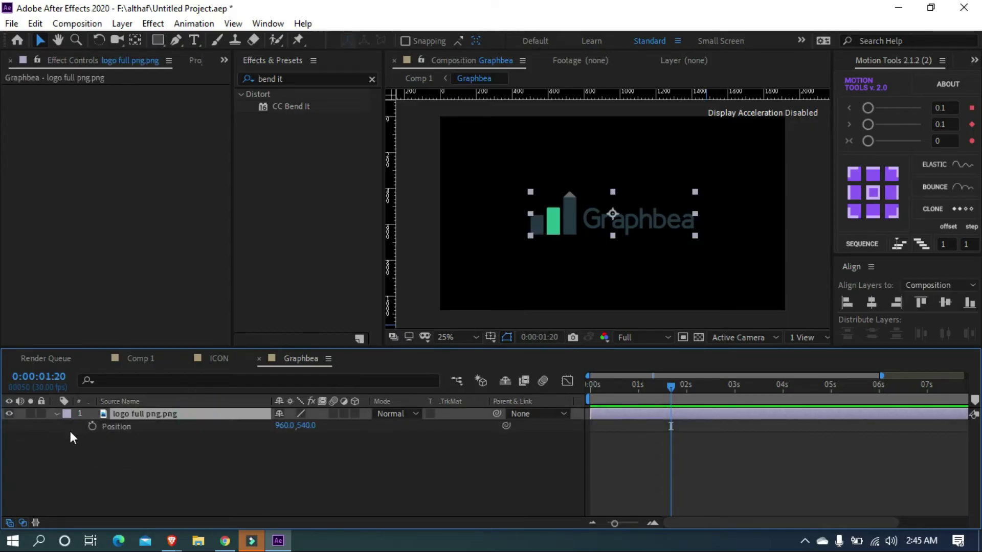
{"action": "left_click", "coordinate": [93, 426]}
{"action": "left_click_drag", "start_coordinate": [671, 424], "coordinate": [691, 426]}
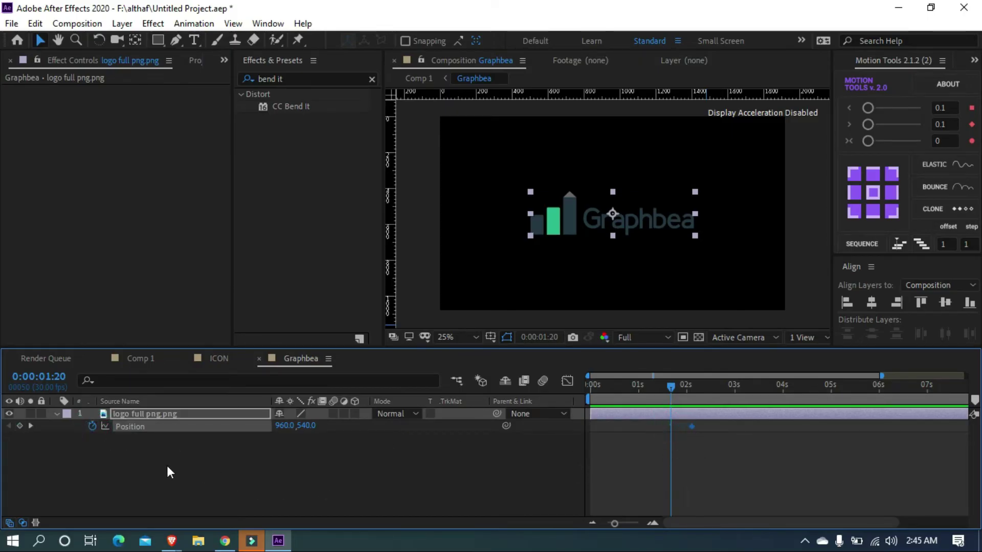
{"action": "left_click_drag", "start_coordinate": [307, 430], "coordinate": [514, 434]}
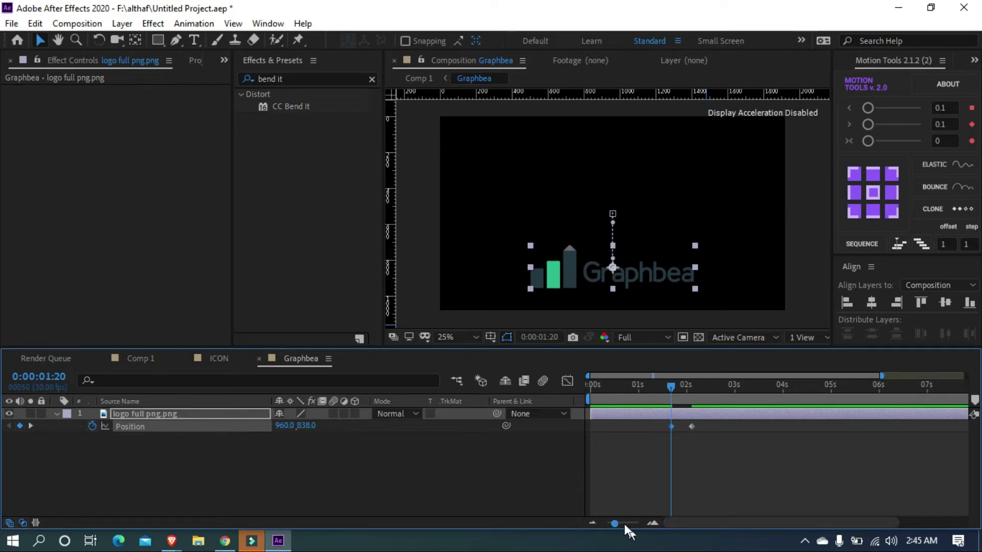
- Add a Position keyframe of 960, 564.8 at 0:00:02:01 and a higher overshoot keyframe at about 0:00:02:03 on the logo layer
{"action": "left_click_drag", "start_coordinate": [624, 524], "coordinate": [630, 519]}
{"action": "left_click_drag", "start_coordinate": [701, 521], "coordinate": [735, 523]}
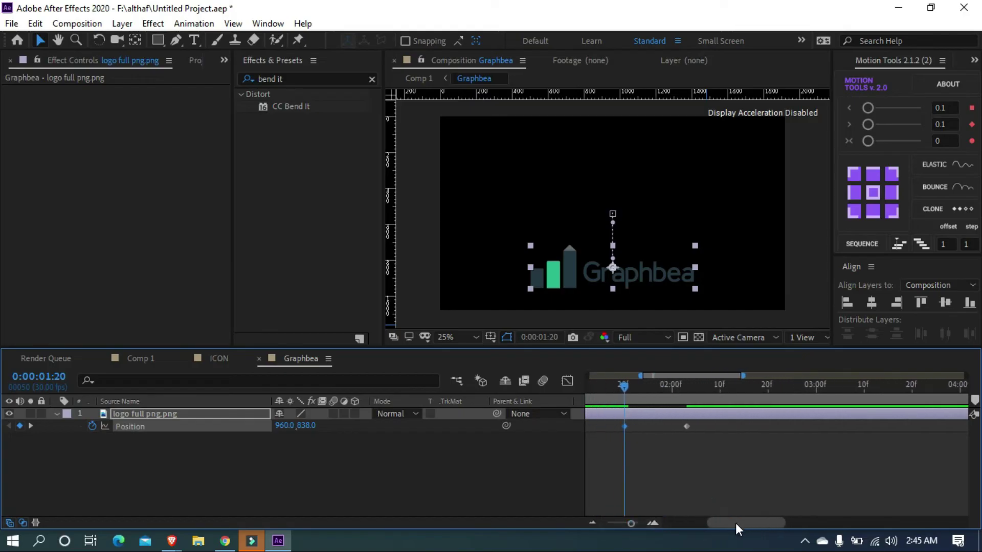
{"action": "left_click", "coordinate": [673, 387]}
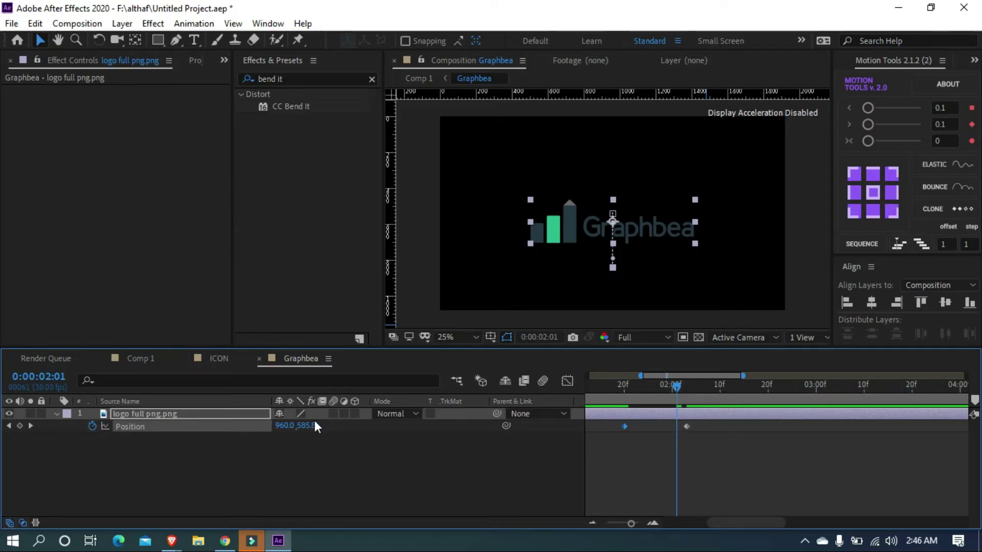
{"action": "left_click_drag", "start_coordinate": [308, 423], "coordinate": [291, 428]}
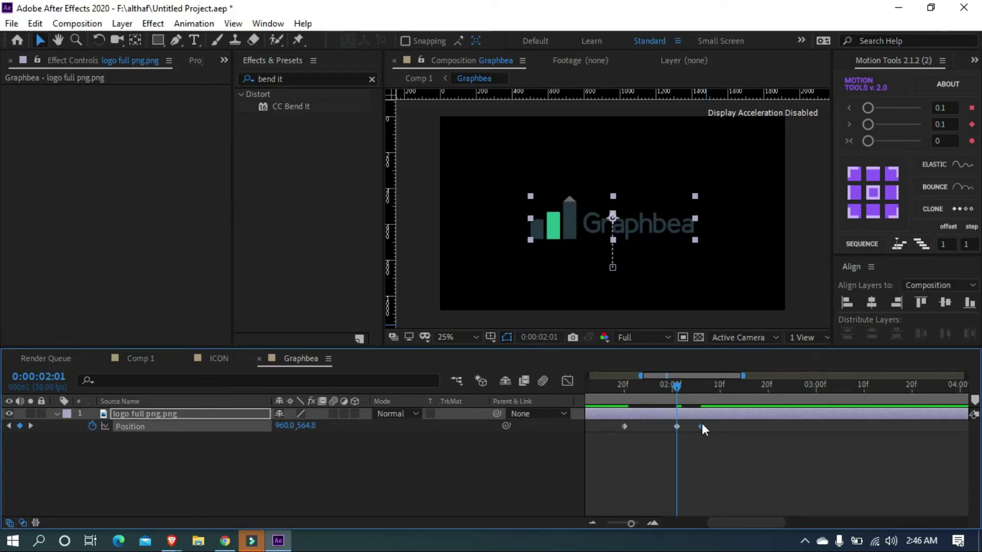
{"action": "mouse_move", "coordinate": [677, 385]}
{"action": "left_mouse_down"}
{"action": "mouse_move", "coordinate": [707, 381]}
{"action": "mouse_move", "coordinate": [686, 384]}
{"action": "left_mouse_up"}
{"action": "left_click_drag", "start_coordinate": [308, 426], "coordinate": [299, 437]}
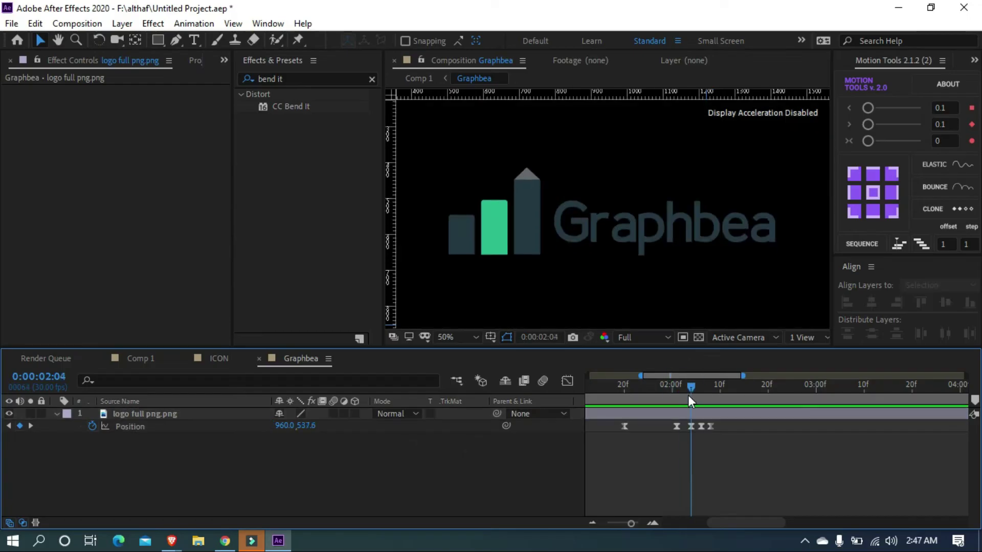
- Delete the Position keyframe at 0:00:02:01, move the overshoot keyframe earlier to 0:00:02:02, and preview the logo's rise
{"action": "mouse_move", "coordinate": [688, 395]}
{"action": "left_mouse_down"}
{"action": "mouse_move", "coordinate": [671, 401]}
{"action": "mouse_move", "coordinate": [701, 390]}
{"action": "left_mouse_up"}
{"action": "left_click", "coordinate": [676, 425]}
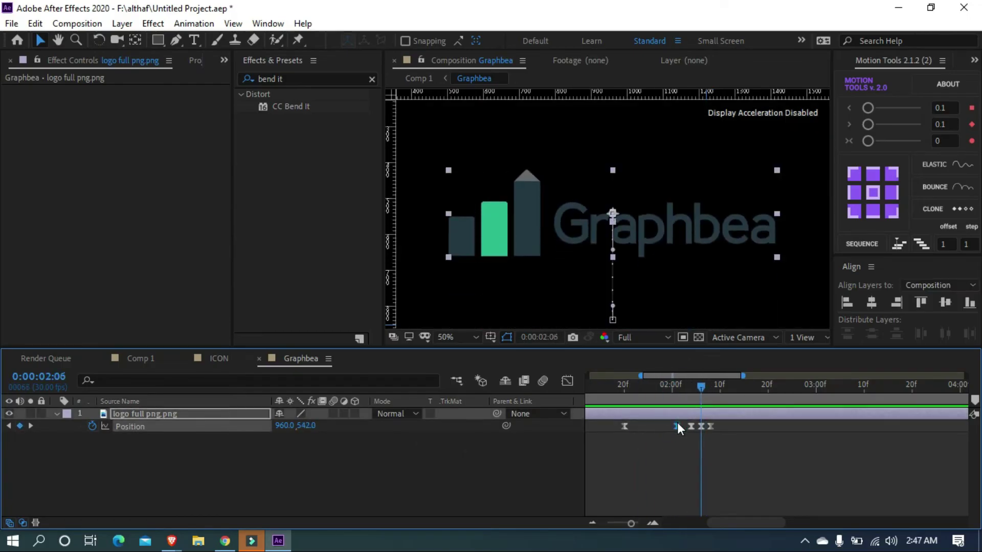
{"action": "key", "text": "Delete"}
{"action": "mouse_move", "coordinate": [617, 397]}
{"action": "left_mouse_down"}
{"action": "mouse_move", "coordinate": [710, 398]}
{"action": "mouse_move", "coordinate": [615, 395]}
{"action": "left_mouse_up"}
{"action": "key", "text": "space"}
{"action": "mouse_move", "coordinate": [709, 390]}
{"action": "left_mouse_down"}
{"action": "mouse_move", "coordinate": [680, 390]}
{"action": "mouse_move", "coordinate": [690, 391]}
{"action": "left_mouse_up"}
{"action": "left_click_drag", "start_coordinate": [691, 427], "coordinate": [685, 430]}
{"action": "key", "text": "space"}
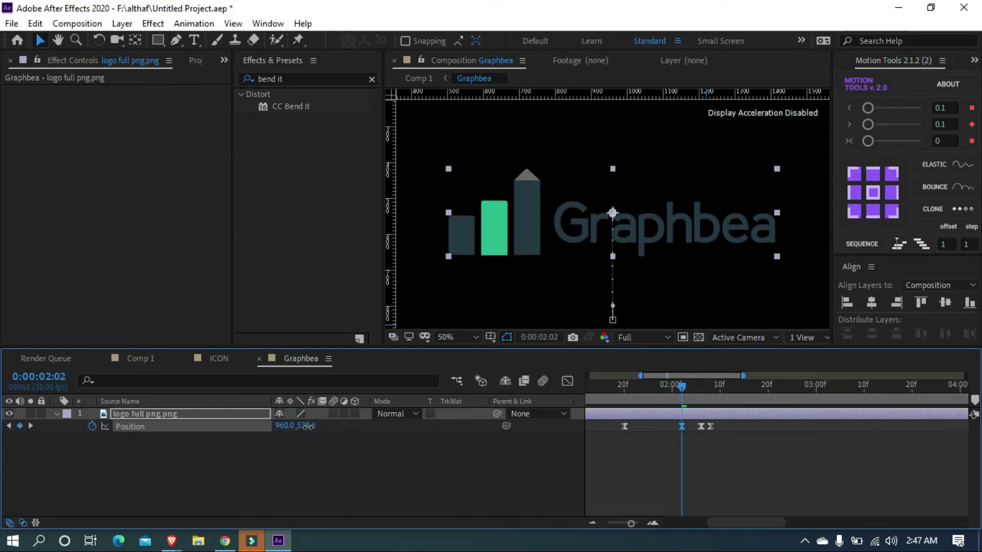
- Move the Position keyframe after the overshoot to 0:00:02:05 and set it to 960, 549
{"action": "left_click_drag", "start_coordinate": [666, 396], "coordinate": [696, 391]}
{"action": "left_click_drag", "start_coordinate": [701, 426], "coordinate": [696, 426]}
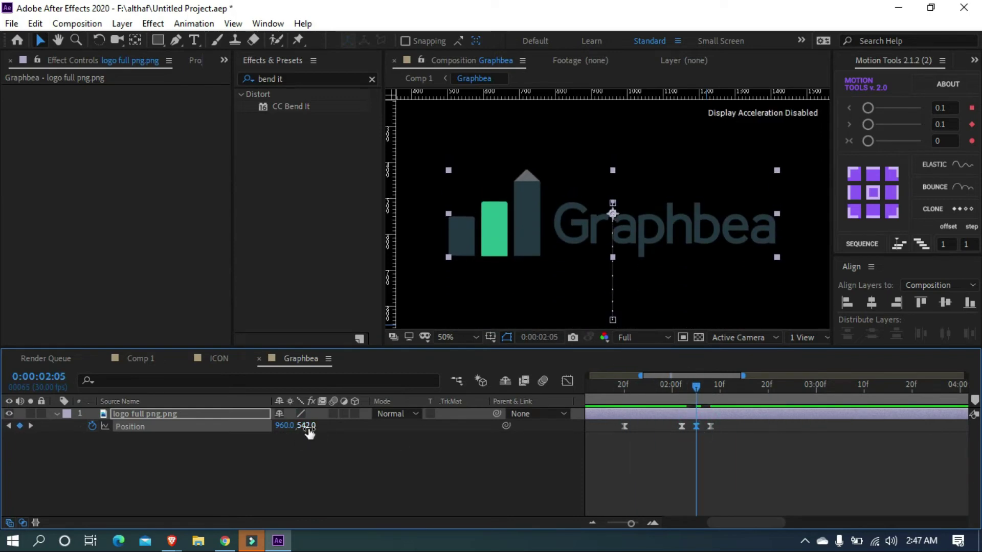
{"action": "left_click_drag", "start_coordinate": [310, 426], "coordinate": [315, 428]}
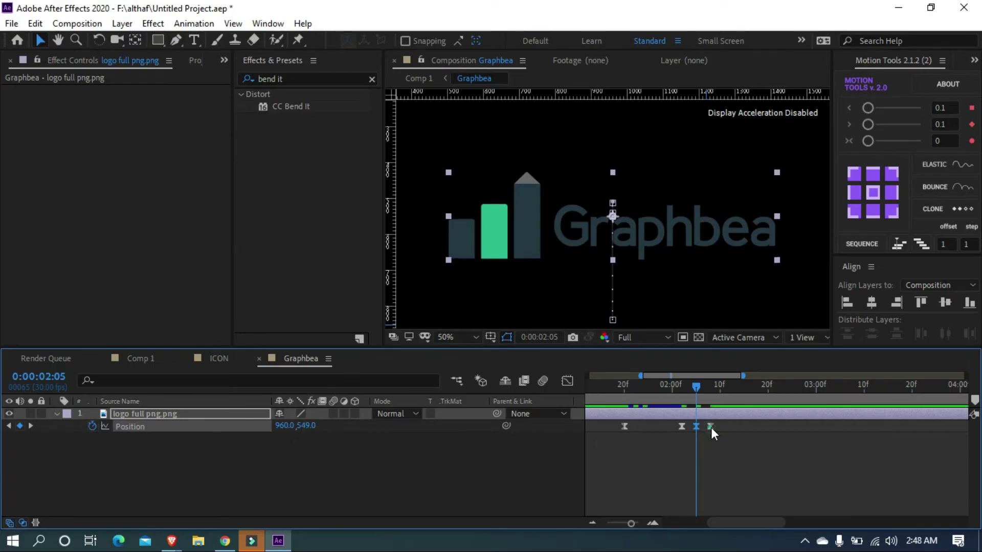
- Shift the last Position keyframe one frame later, to 0:00:02:09, and preview the logo's bounce several times
{"action": "left_click_drag", "start_coordinate": [710, 427], "coordinate": [715, 427]}
{"action": "left_click_drag", "start_coordinate": [705, 392], "coordinate": [614, 395]}
{"action": "key", "text": "space"}
{"action": "left_click_drag", "start_coordinate": [704, 391], "coordinate": [619, 400]}
{"action": "key", "text": "space"}
{"action": "left_click_drag", "start_coordinate": [682, 395], "coordinate": [628, 395]}
{"action": "key", "text": "space"}
- Set the logo's vertical position to 542 at 0:00:02:10, move the last Position keyframe to 0:00:02:12, and preview the bounce
{"action": "key", "text": "space"}
{"action": "left_click", "coordinate": [310, 425]}
{"action": "type", "text": "542"}
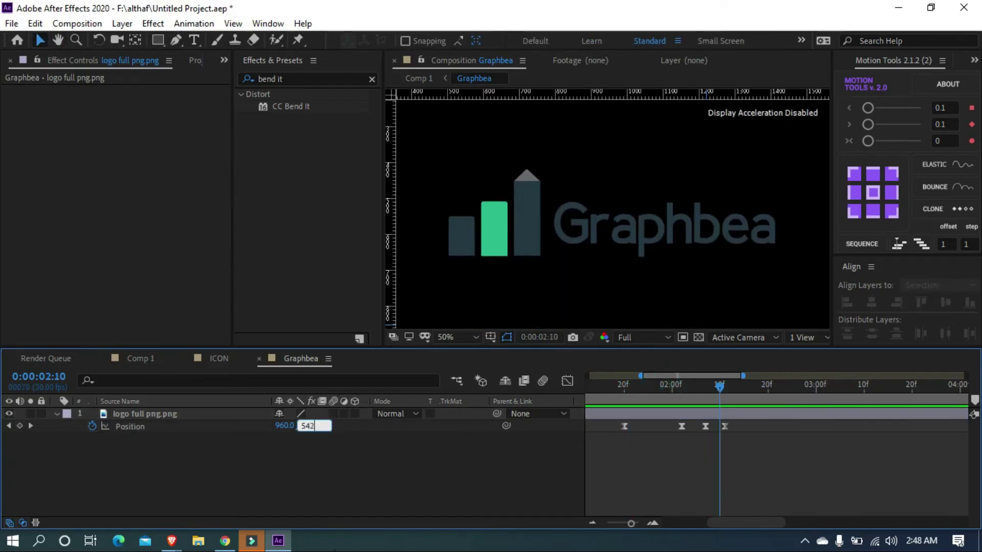
{"action": "left_click", "coordinate": [367, 486]}
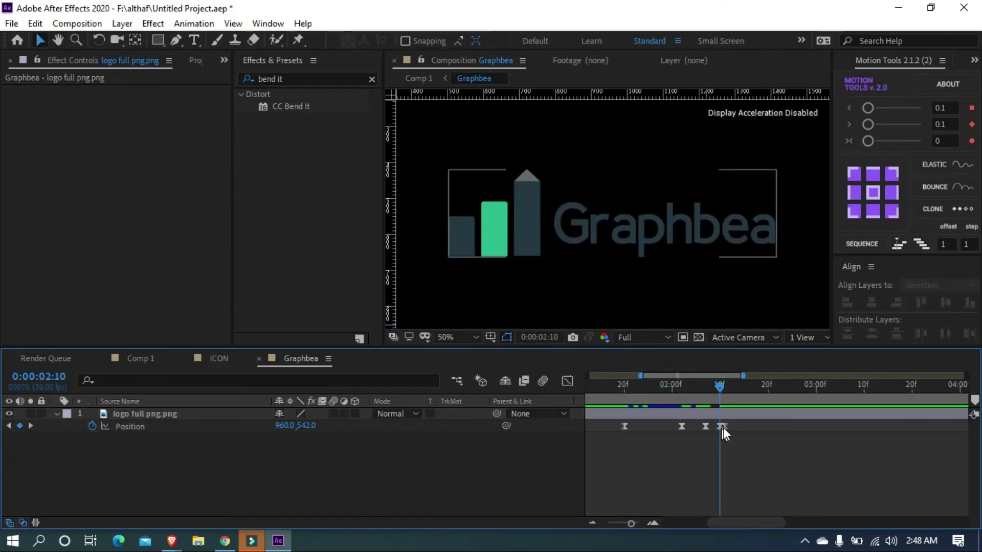
{"action": "left_click_drag", "start_coordinate": [724, 427], "coordinate": [730, 426]}
{"action": "left_click_drag", "start_coordinate": [730, 391], "coordinate": [628, 401]}
- Preview the logo's bounce and collapse the logo layer's properties
{"action": "key", "text": "space"}
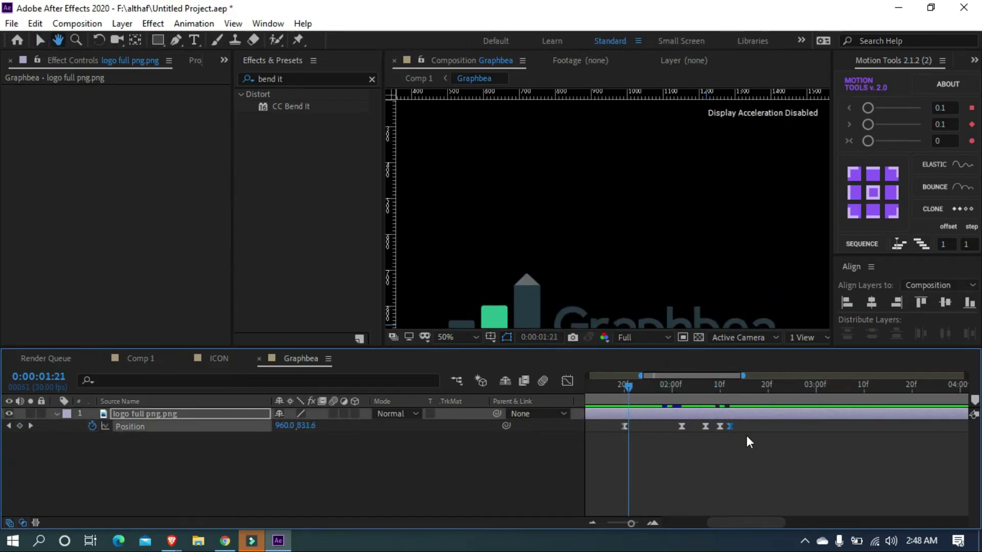
{"action": "key", "text": "space"}
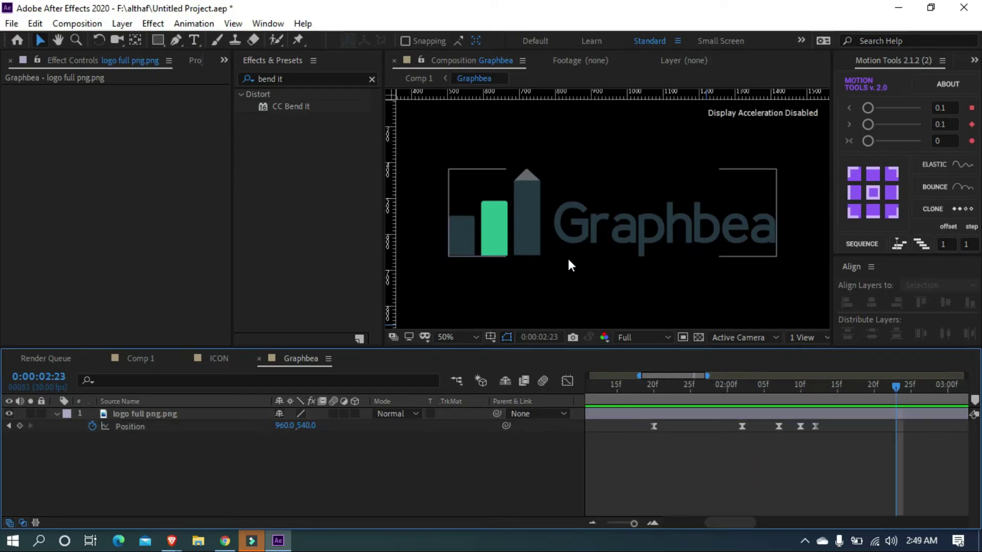
{"action": "left_click", "coordinate": [57, 414]}
{"action": "left_click", "coordinate": [124, 457]}
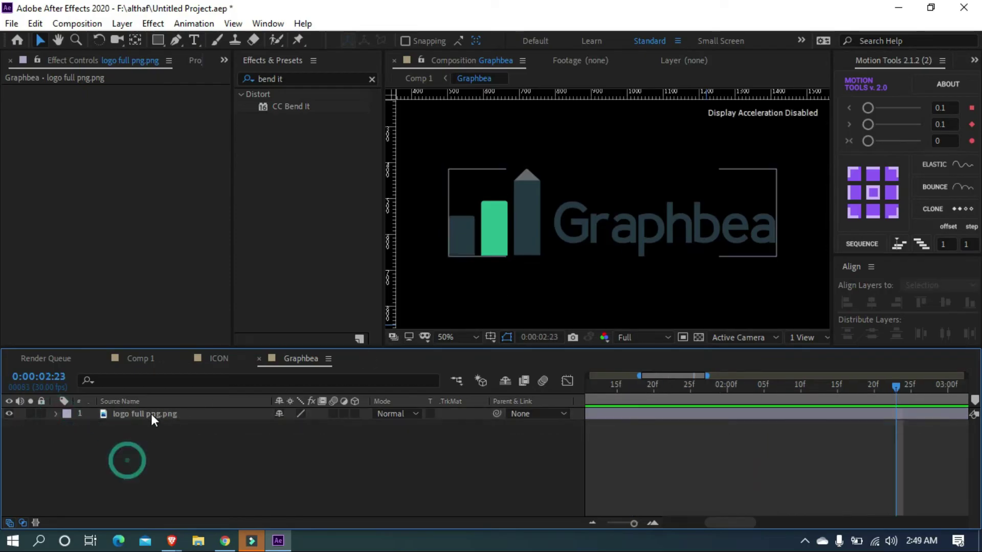
- Duplicate the logo full png.png layer seven times so each letter has its own copy
{"action": "left_click", "coordinate": [151, 413]}
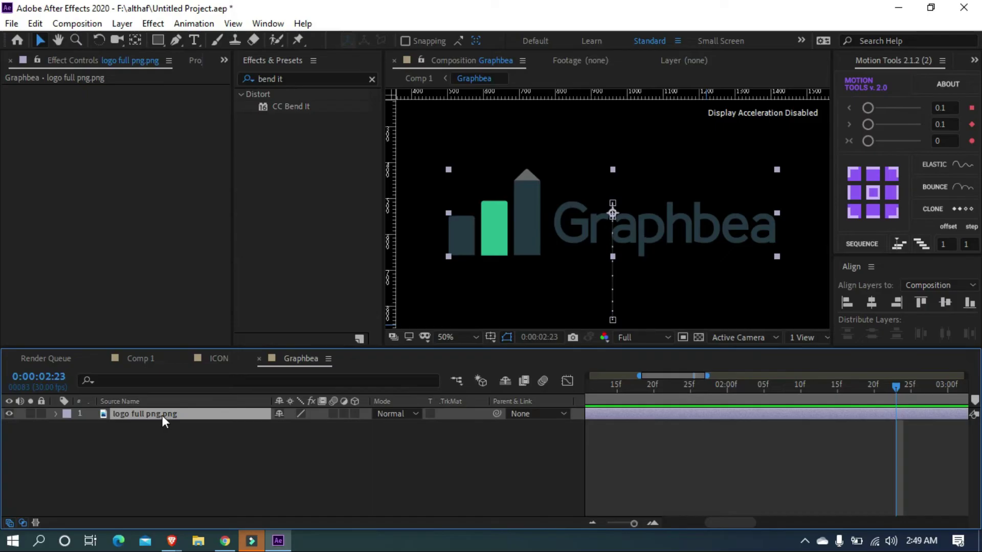
{"action": "scroll", "coordinate": [717, 307], "scroll_direction": "up", "scroll_amount": 3}
{"action": "scroll", "coordinate": [682, 272], "scroll_direction": "down", "scroll_amount": 3}
{"action": "key", "text": "ctrl+d"}
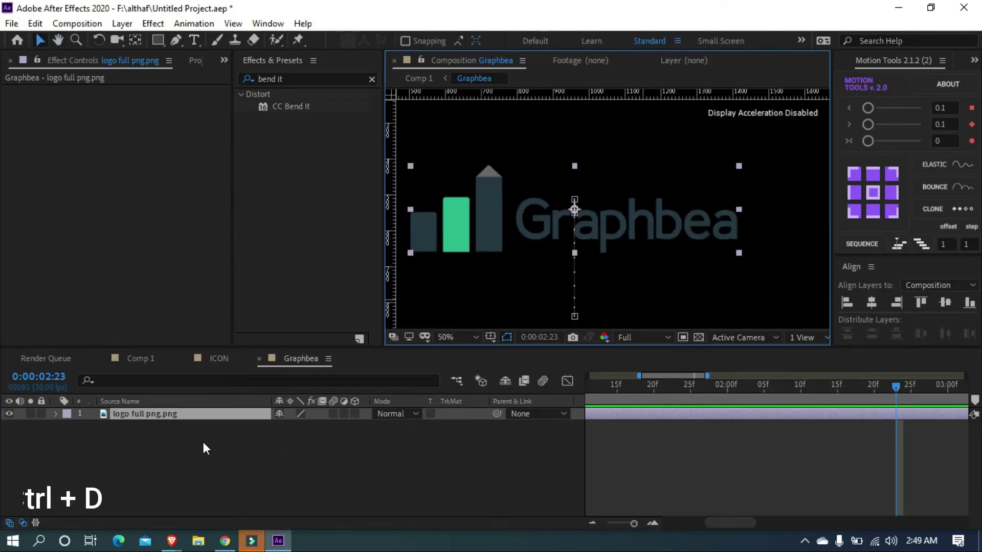
{"action": "key", "text": "ctrl+d"}
{"action": "key", "text": "ctrl+d"}
{"action": "key", "text": "ctrl+d"}
{"action": "key", "text": "ctrl+d"}
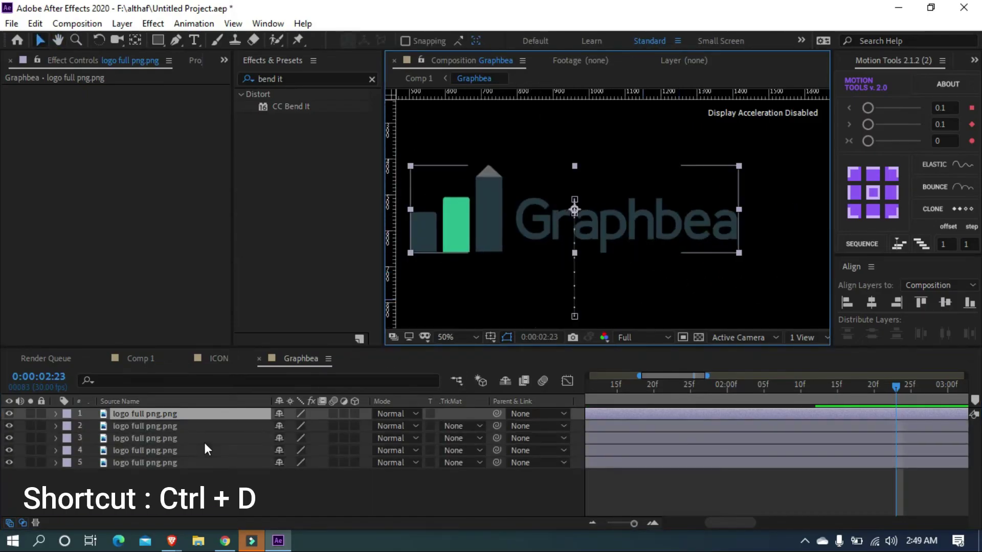
{"action": "key", "text": "ctrl+d"}
{"action": "key", "text": "ctrl+d"}
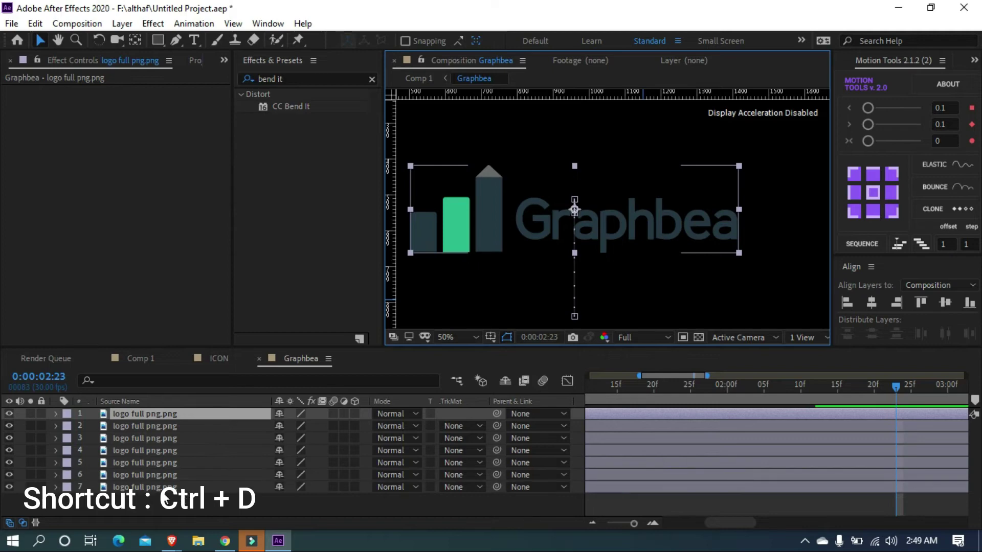
{"action": "key", "text": "ctrl+d"}
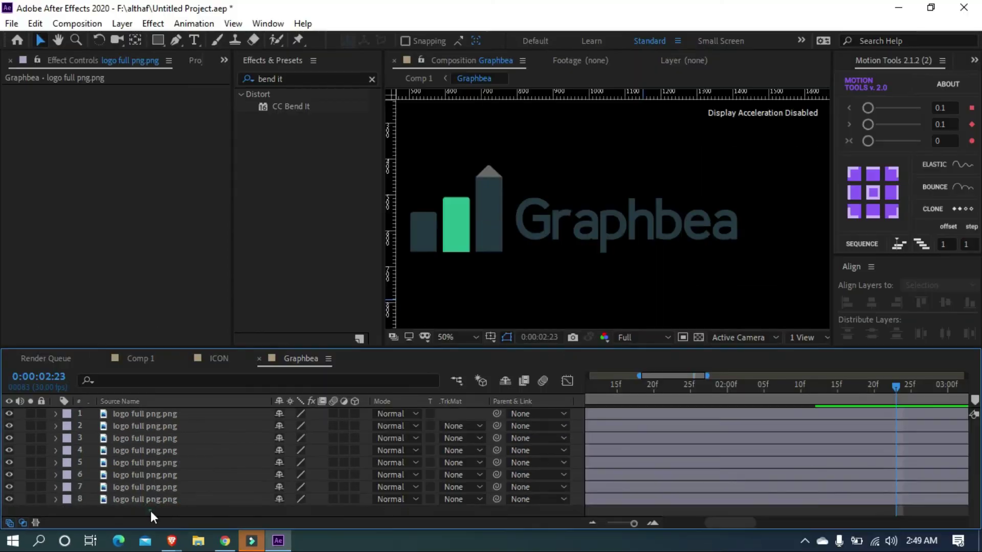
{"action": "mouse_move", "coordinate": [177, 503]}
{"action": "left_mouse_down"}
{"action": "mouse_move", "coordinate": [169, 386]}
{"action": "mouse_move", "coordinate": [175, 499]}
{"action": "left_mouse_up"}
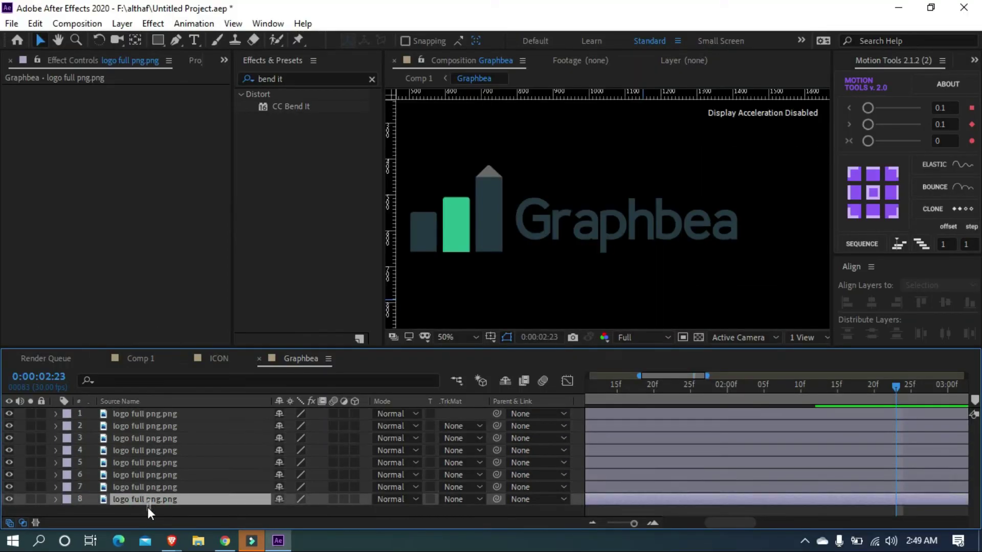
- Draw a rectangular mask around the letter G on layer 1
{"action": "left_click", "coordinate": [137, 414]}
{"action": "key", "text": "/"}
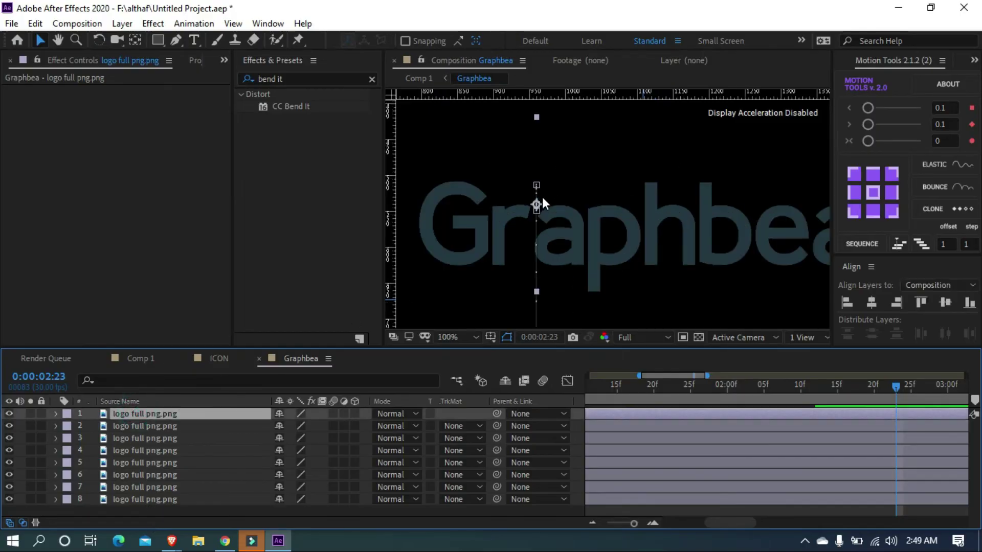
{"action": "key", "text": "period"}
{"action": "left_click_drag", "start_coordinate": [468, 205], "coordinate": [660, 193]}
{"action": "key", "text": "v"}
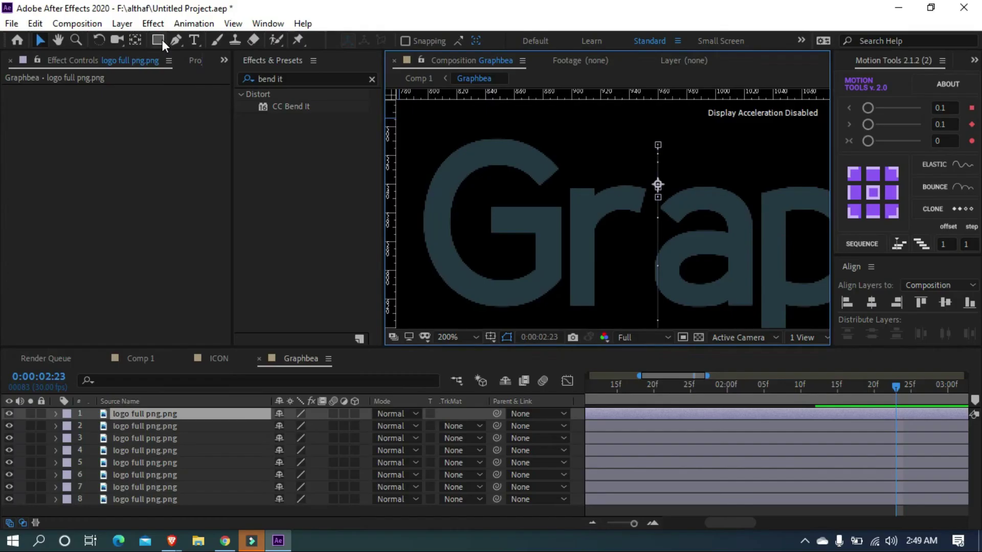
{"action": "left_click", "coordinate": [229, 58]}
{"action": "left_click_drag", "start_coordinate": [409, 117], "coordinate": [567, 308]}
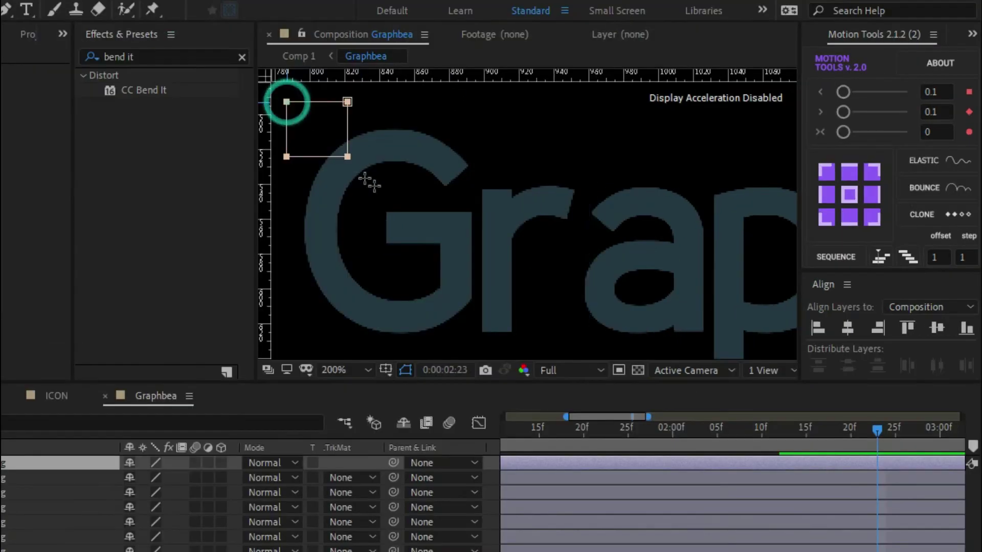
{"action": "left_click_drag", "start_coordinate": [479, 334], "coordinate": [479, 335]}
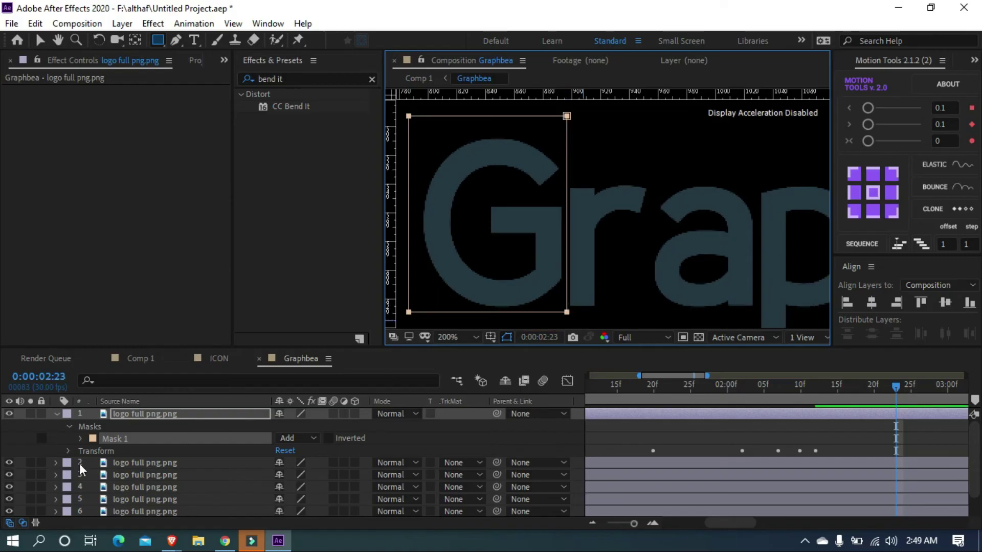
- Solo layer 1 to check its masked letter G, and unsolo it again
{"action": "left_click", "coordinate": [57, 413]}
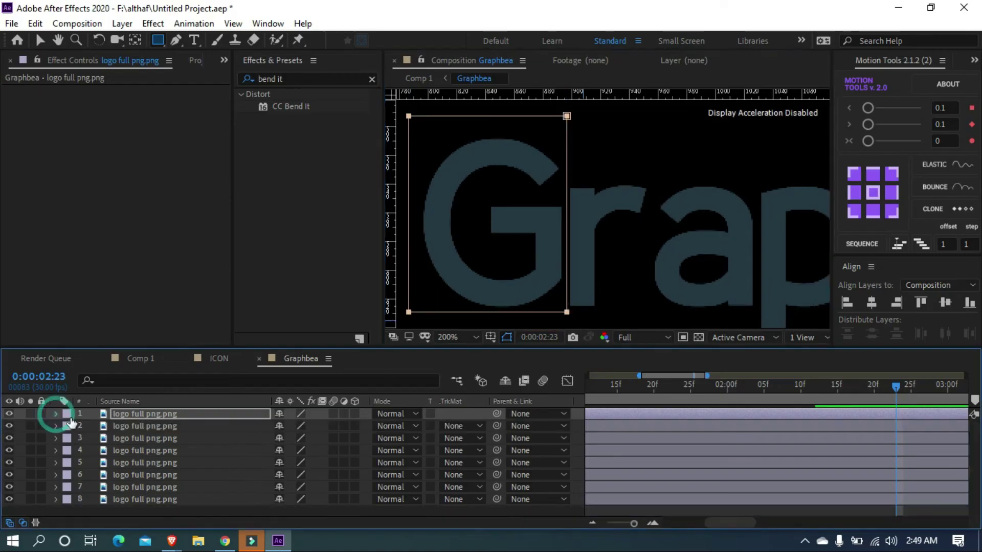
{"action": "left_click", "coordinate": [152, 427]}
{"action": "left_click", "coordinate": [130, 414]}
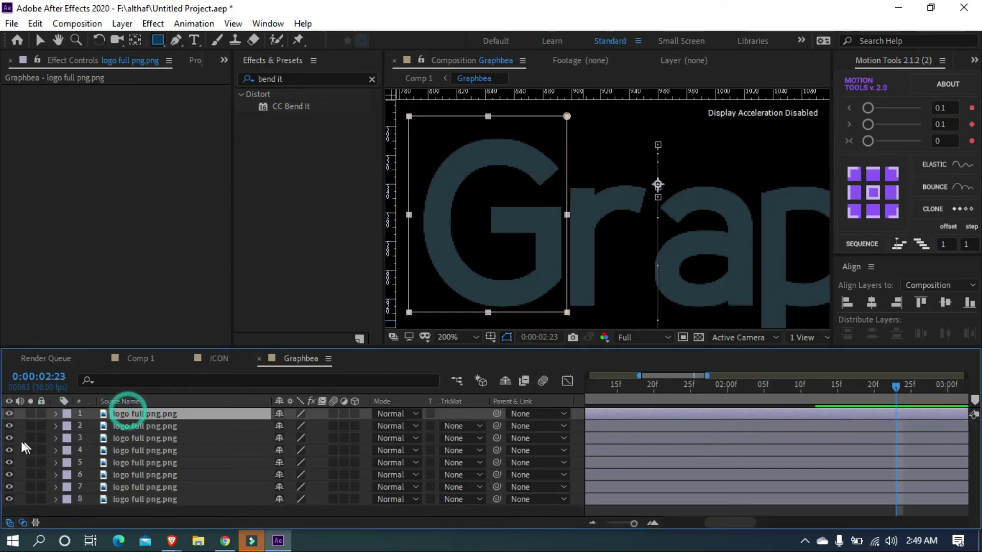
{"action": "left_click", "coordinate": [31, 415]}
{"action": "left_click", "coordinate": [31, 415]}
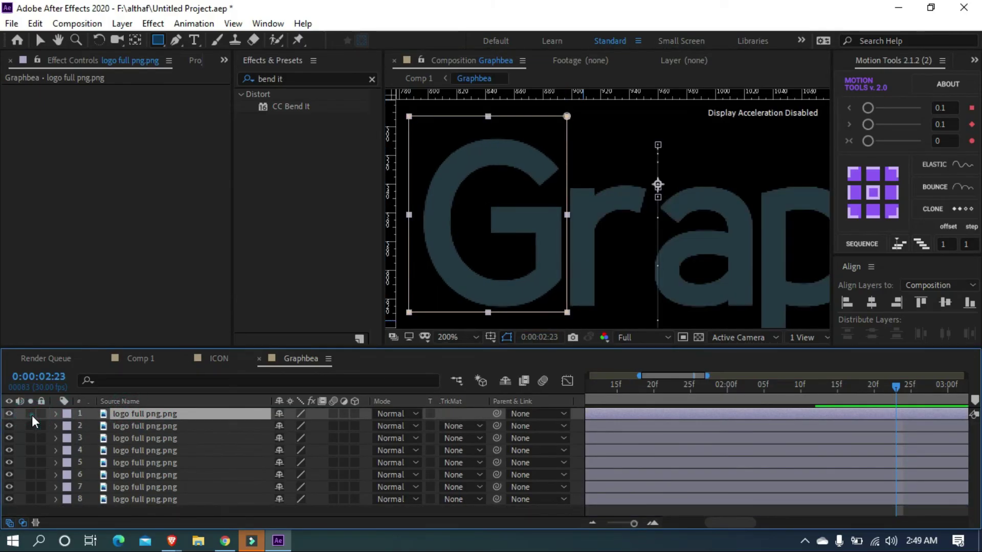
{"action": "left_click", "coordinate": [31, 415]}
{"action": "left_click", "coordinate": [31, 414]}
{"action": "left_click", "coordinate": [30, 414]}
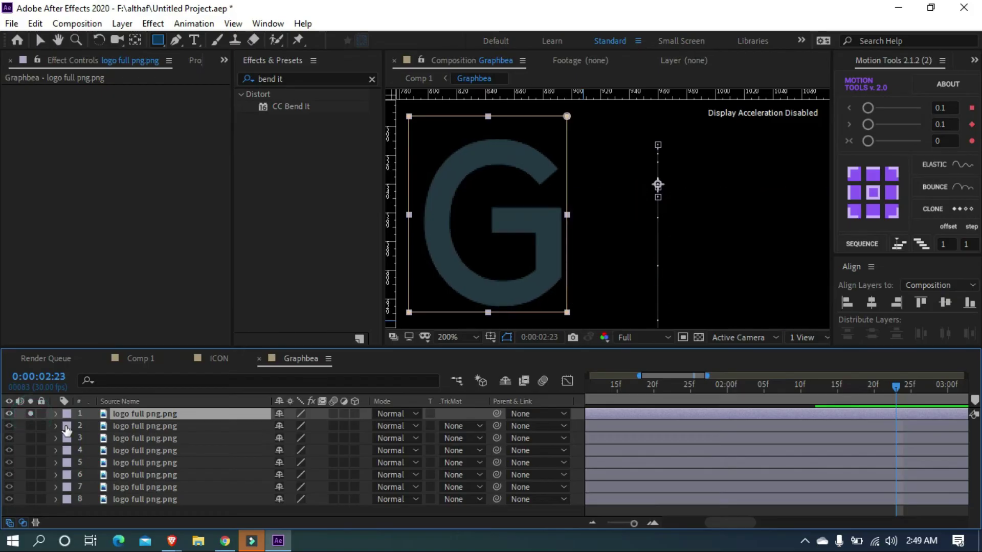
{"action": "left_click", "coordinate": [124, 427]}
{"action": "left_click", "coordinate": [30, 414]}
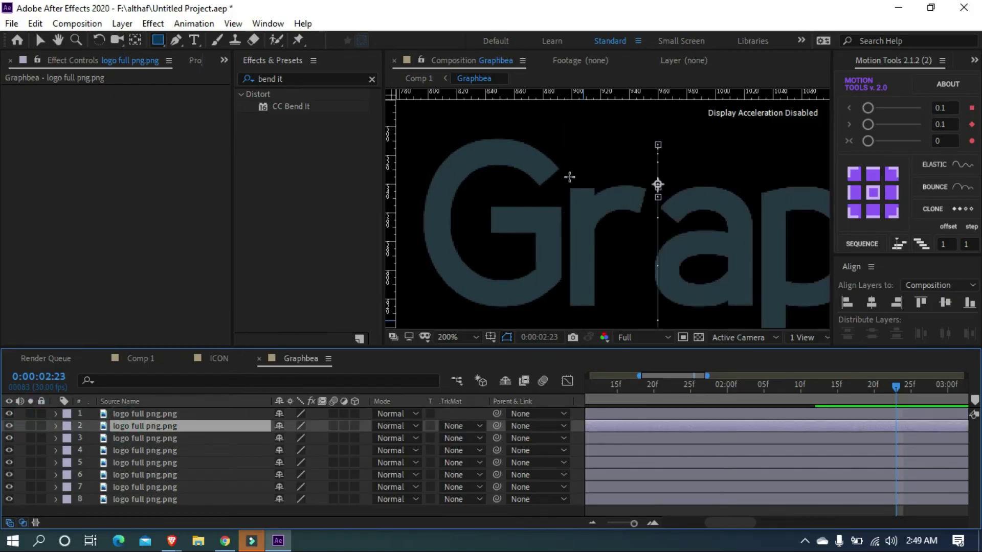
- Draw a rectangular mask around the letter r on layer 2, undoing the misplaced first attempt
{"action": "scroll", "coordinate": [620, 220], "scroll_direction": "up", "scroll_amount": 2}
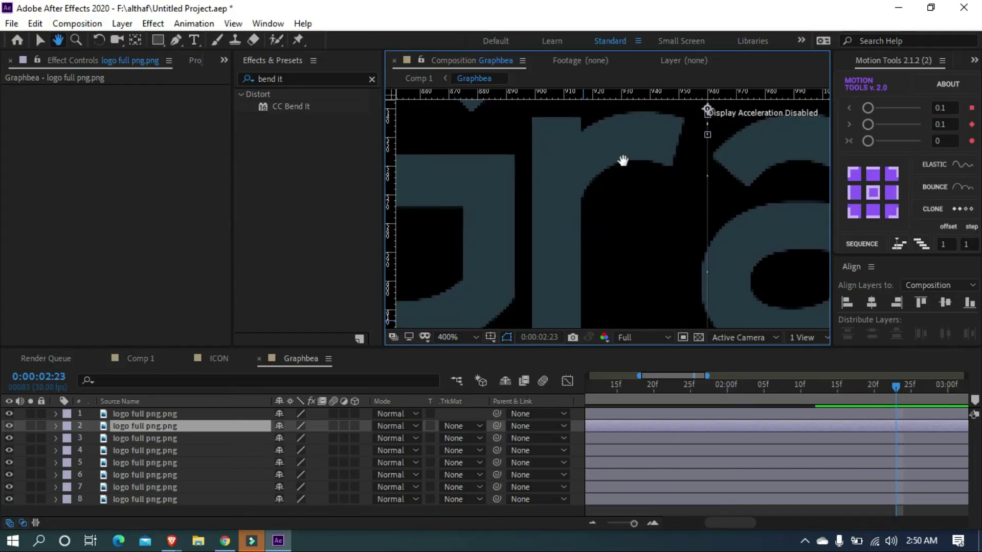
{"action": "scroll", "coordinate": [605, 203], "scroll_direction": "down", "scroll_amount": 2}
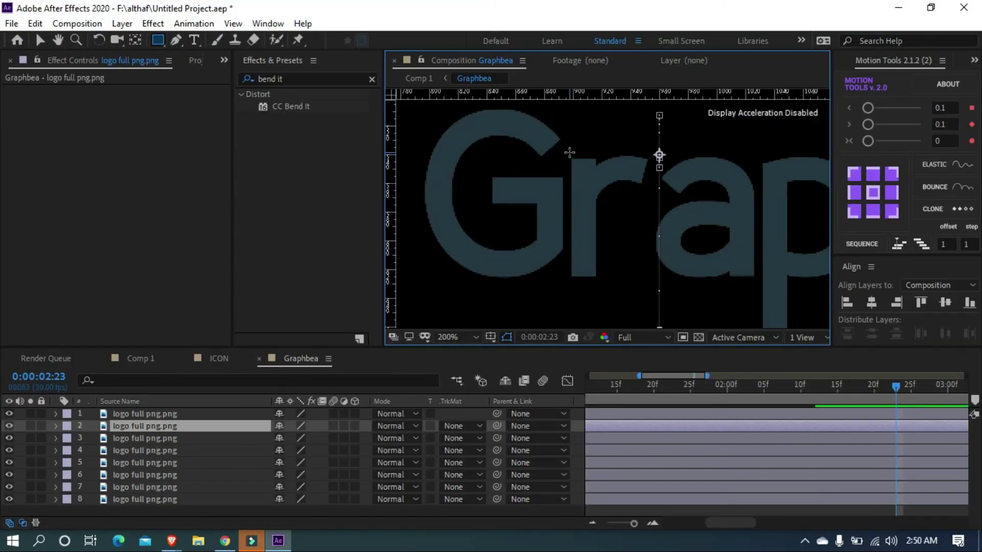
{"action": "left_click_drag", "start_coordinate": [717, 48], "coordinate": [787, 147]}
{"action": "key", "text": "ctrl+z"}
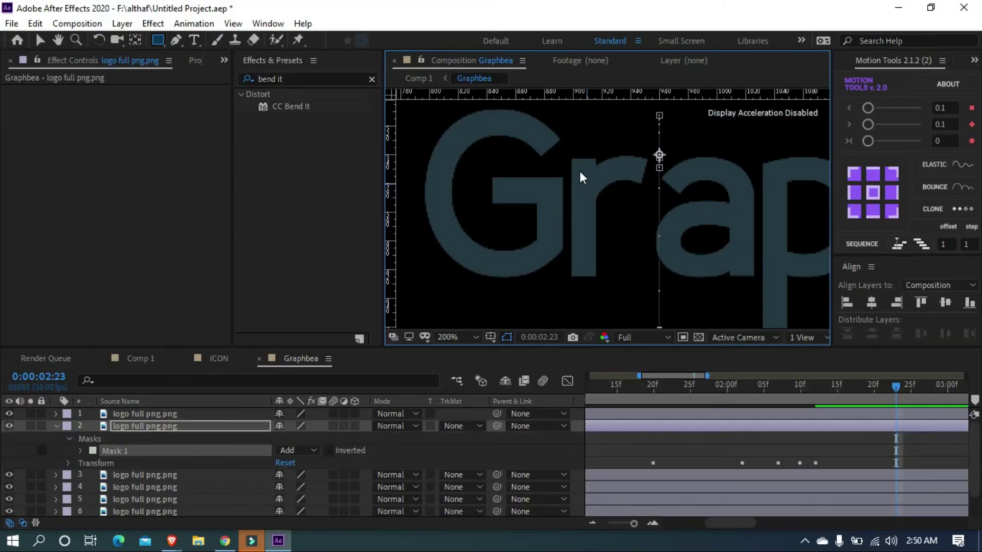
{"action": "left_click_drag", "start_coordinate": [567, 152], "coordinate": [605, 227]}
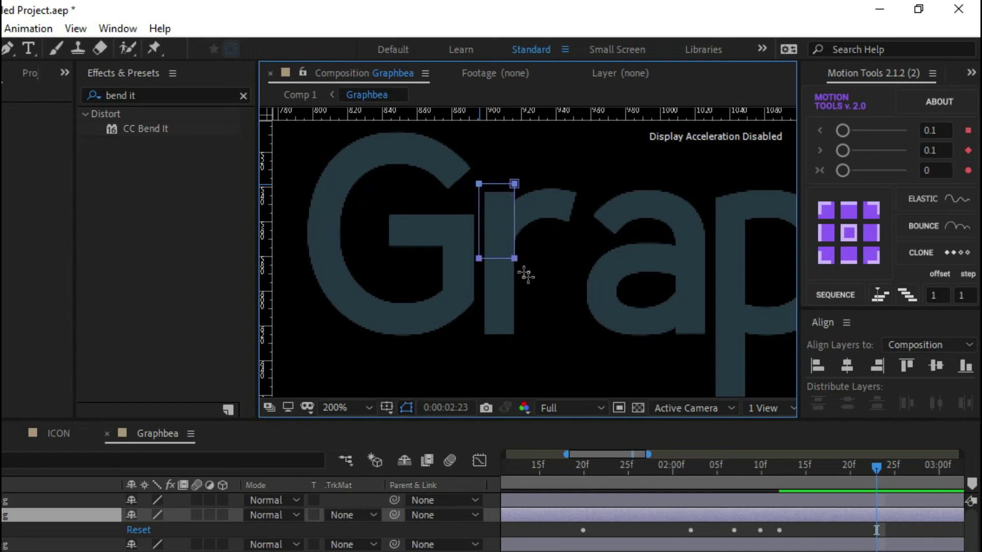
{"action": "mouse_move", "coordinate": [525, 274]}
{"action": "left_mouse_down"}
{"action": "mouse_move", "coordinate": [582, 325]}
{"action": "mouse_move", "coordinate": [580, 339]}
{"action": "left_mouse_up"}
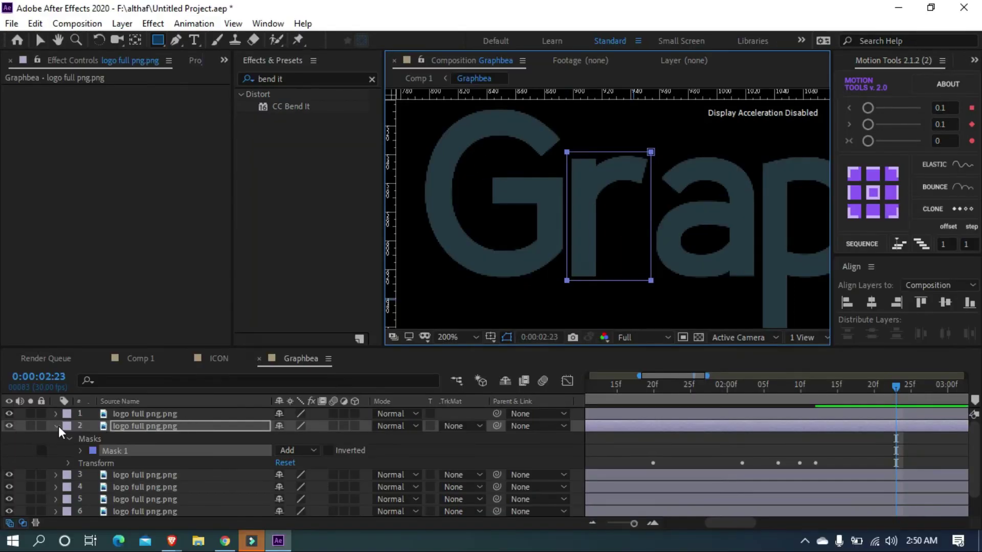
{"action": "left_click", "coordinate": [56, 425]}
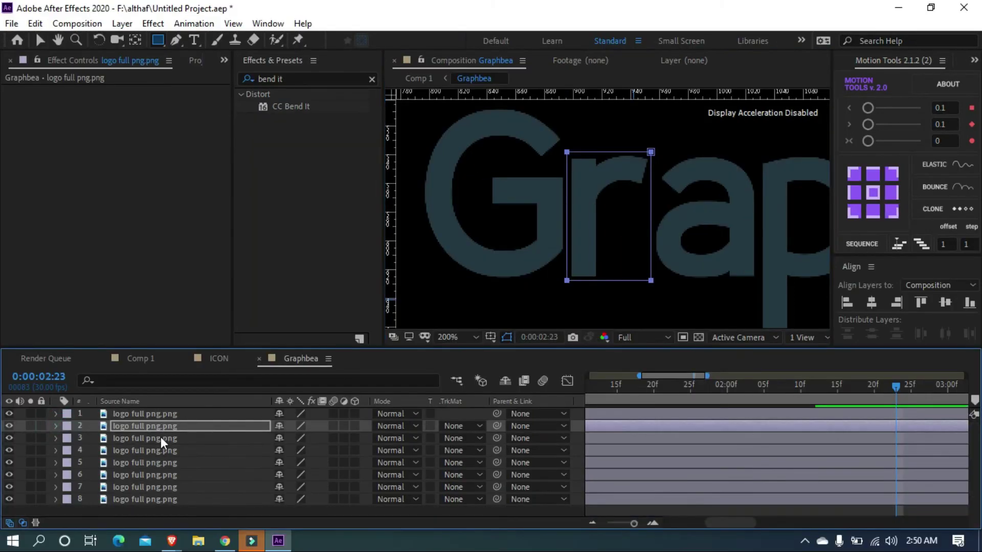
- Draw a rectangular mask around the first letter a on layer 3
{"action": "left_click", "coordinate": [160, 438]}
{"action": "key", "text": "h"}
{"action": "left_click_drag", "start_coordinate": [688, 244], "coordinate": [577, 240]}
{"action": "key", "text": "q"}
{"action": "left_click_drag", "start_coordinate": [547, 153], "coordinate": [646, 291]}
{"action": "key", "text": "period"}
{"action": "key", "text": "period"}
{"action": "key", "text": "period"}
{"action": "scroll", "coordinate": [664, 205], "scroll_direction": "down", "scroll_amount": 2}
{"action": "key", "text": "h"}
{"action": "left_click_drag", "start_coordinate": [675, 228], "coordinate": [526, 219]}
{"action": "key", "text": "q"}
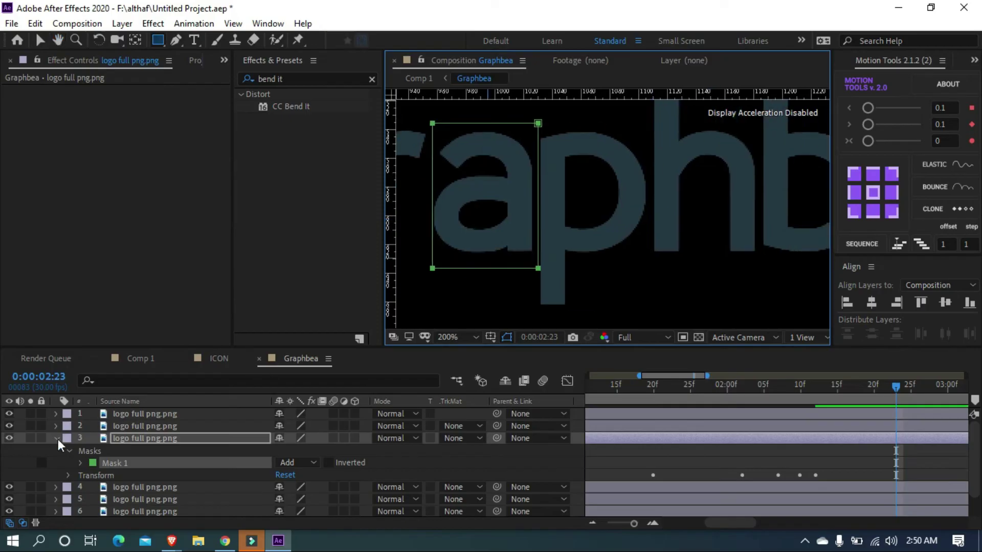
{"action": "left_click", "coordinate": [57, 438]}
- Mask the letter p on layer 4 and the letter h on layer 5 with rectangles
{"action": "left_click", "coordinate": [153, 450]}
{"action": "left_click_drag", "start_coordinate": [537, 122], "coordinate": [648, 307]}
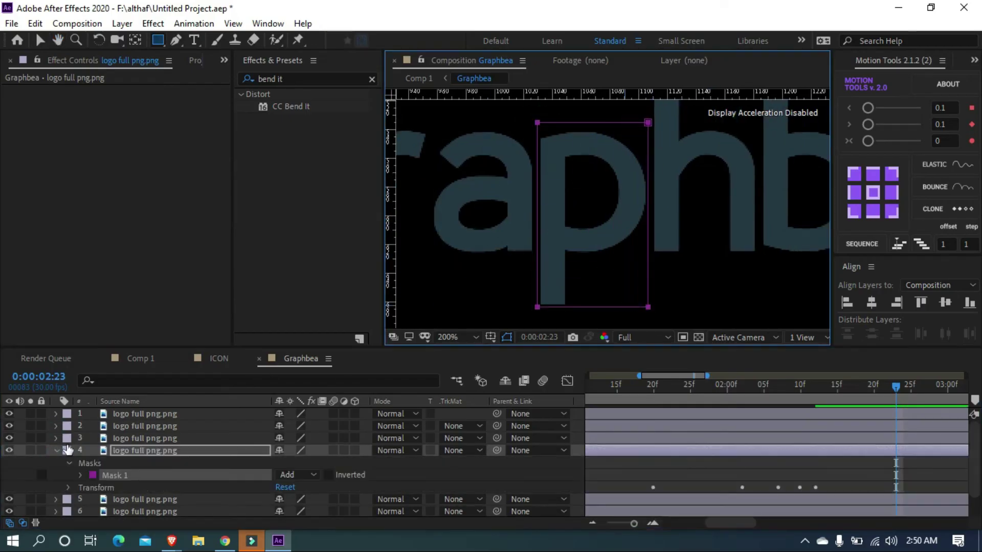
{"action": "key", "text": "u"}
{"action": "key", "text": "ctrl+Down"}
{"action": "key", "text": "space"}
{"action": "left_click_drag", "start_coordinate": [649, 200], "coordinate": [576, 241]}
{"action": "left_click_drag", "start_coordinate": [582, 135], "coordinate": [686, 309]}
- Mask the letter b on layer 6 and the letter e on layer 7 with rectangles
{"action": "key", "text": "ctrl+Down"}
{"action": "scroll", "coordinate": [591, 129], "scroll_direction": "right", "scroll_amount": 3}
{"action": "left_click_drag", "start_coordinate": [590, 129], "coordinate": [700, 301]}
{"action": "left_click", "coordinate": [56, 474]}
{"action": "key", "text": "ctrl+Down"}
{"action": "scroll", "coordinate": [438, 203], "scroll_direction": "right", "scroll_amount": 3}
{"action": "left_click_drag", "start_coordinate": [460, 158], "coordinate": [582, 286]}
- Draw a rectangular mask around the final letter a on layer 8
{"action": "key", "text": "ctrl+Down"}
{"action": "left_click_drag", "start_coordinate": [574, 158], "coordinate": [699, 290]}
{"action": "scroll", "coordinate": [531, 244], "scroll_direction": "up", "scroll_amount": 2}
{"action": "scroll", "coordinate": [485, 262], "scroll_direction": "down", "scroll_amount": 5}
{"action": "left_click", "coordinate": [57, 485]}
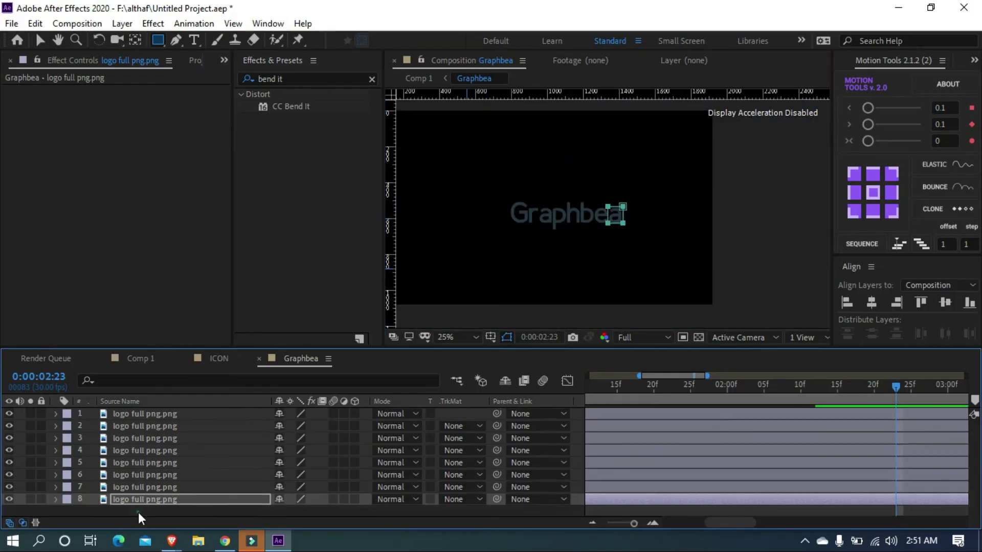
- Hide and show the letter layers one after another to check which letter each one contains
{"action": "left_click", "coordinate": [138, 515]}
{"action": "left_click", "coordinate": [9, 413]}
{"action": "left_click", "coordinate": [9, 413]}
{"action": "left_click", "coordinate": [9, 426]}
{"action": "left_click", "coordinate": [10, 426]}
{"action": "left_click", "coordinate": [9, 438]}
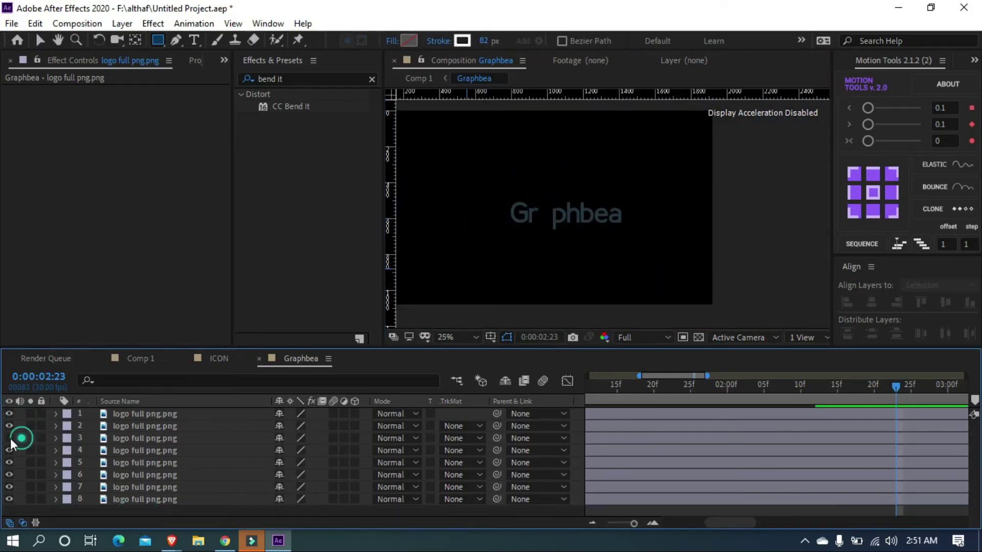
{"action": "left_click", "coordinate": [9, 439]}
{"action": "left_click", "coordinate": [9, 451]}
{"action": "left_click", "coordinate": [9, 452]}
{"action": "left_click", "coordinate": [9, 465]}
{"action": "left_click", "coordinate": [9, 465]}
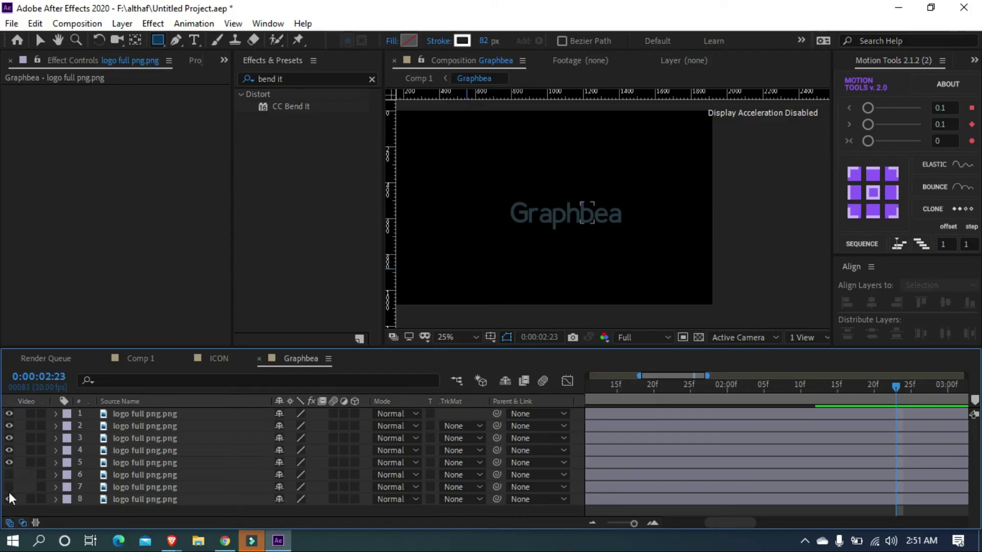
{"action": "left_click_drag", "start_coordinate": [10, 475], "coordinate": [13, 497]}
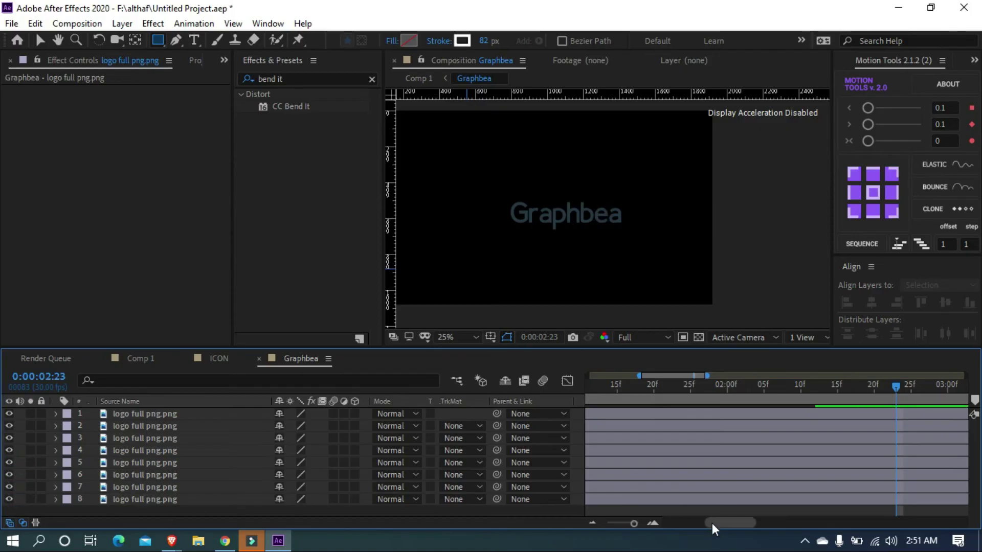
- Stagger the letter layers by one frame each, starting layer 2 at frame 1 and layer 8 at frame 7
{"action": "left_click_drag", "start_coordinate": [711, 523], "coordinate": [581, 388]}
{"action": "key", "text": "space"}
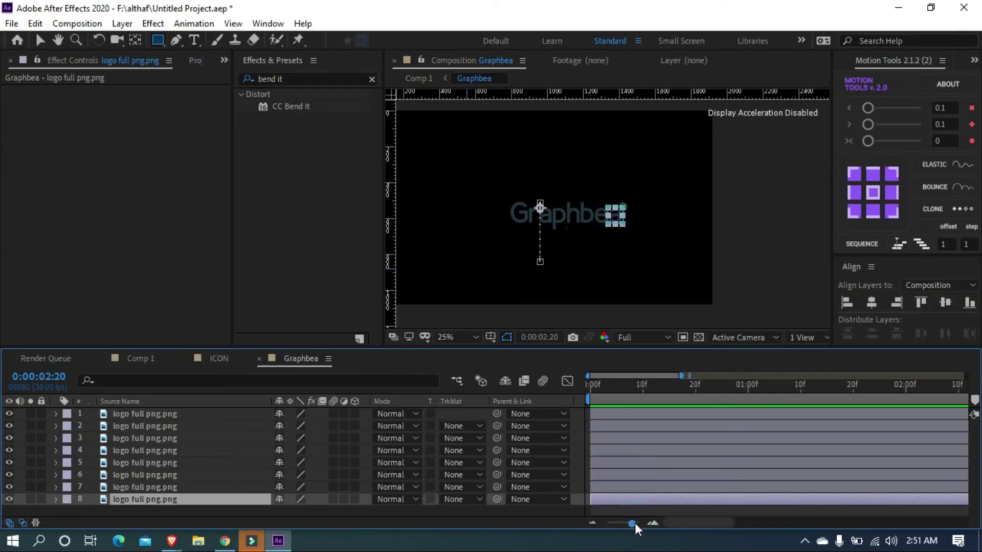
{"action": "left_click_drag", "start_coordinate": [633, 523], "coordinate": [664, 522]}
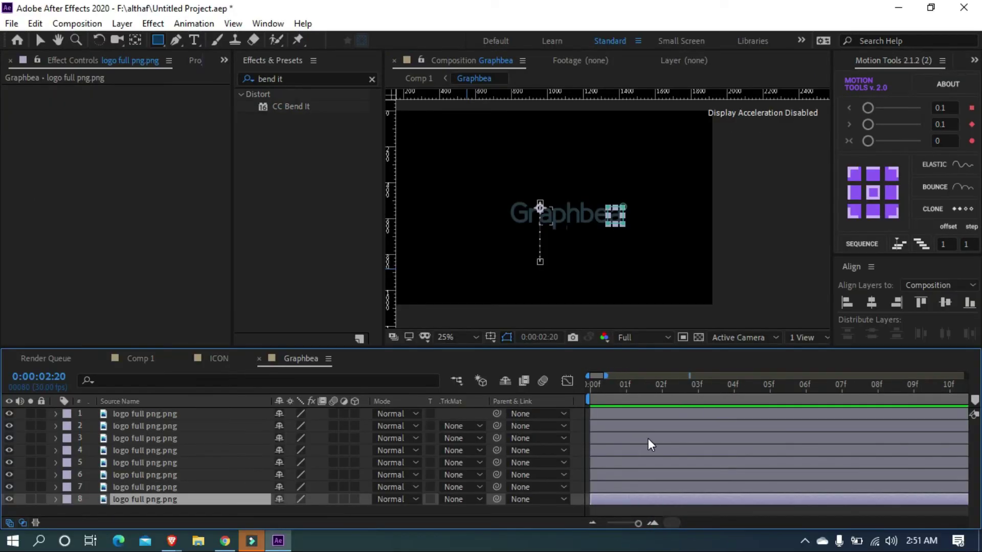
{"action": "left_click_drag", "start_coordinate": [662, 347], "coordinate": [668, 300]}
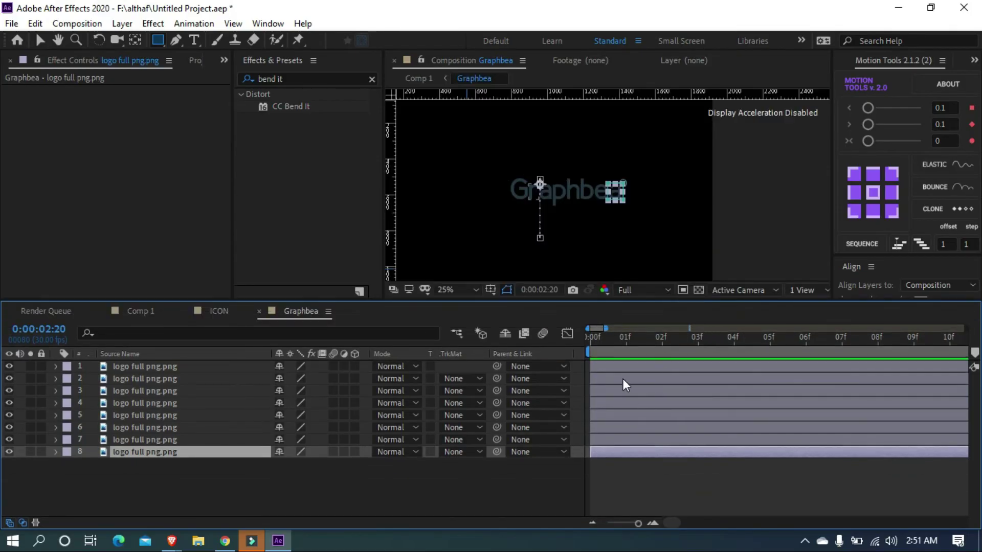
{"action": "left_click_drag", "start_coordinate": [608, 376], "coordinate": [771, 401]}
{"action": "left_click_drag", "start_coordinate": [704, 420], "coordinate": [848, 421]}
{"action": "left_click_drag", "start_coordinate": [703, 428], "coordinate": [874, 430]}
{"action": "left_click_drag", "start_coordinate": [641, 438], "coordinate": [833, 440]}
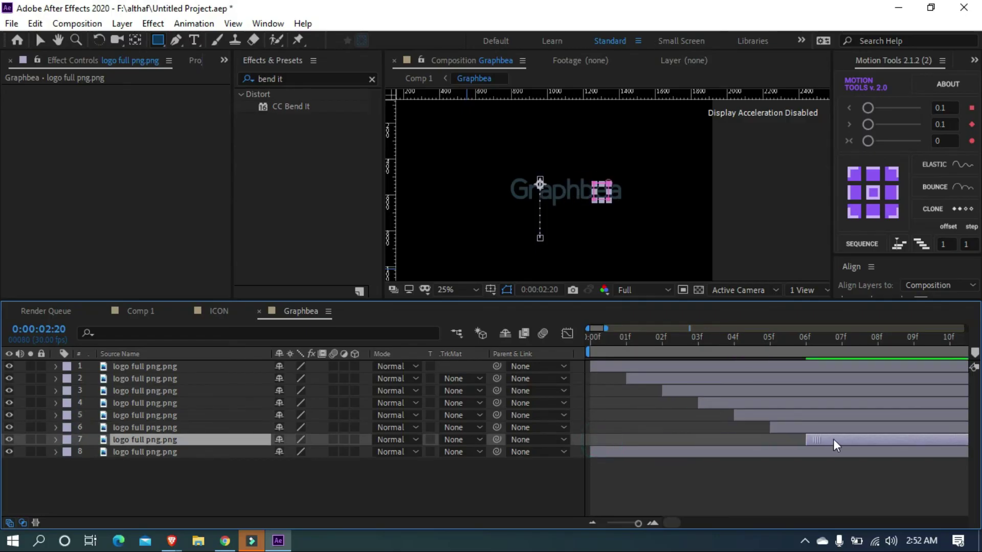
{"action": "left_click_drag", "start_coordinate": [612, 454], "coordinate": [865, 454]}
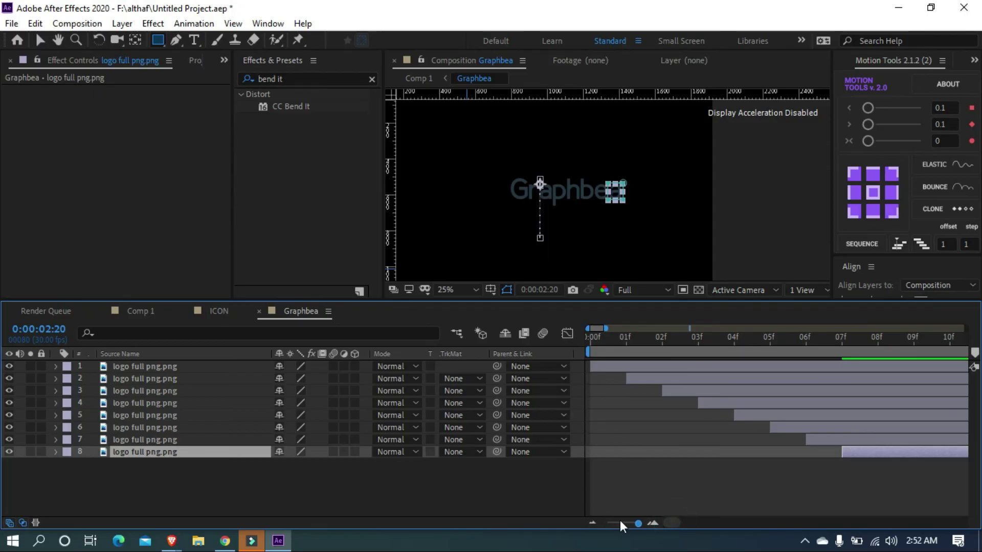
- Preview the staggered rise of the Graphbea letters
{"action": "left_click", "coordinate": [603, 339]}
{"action": "key", "text": "space"}
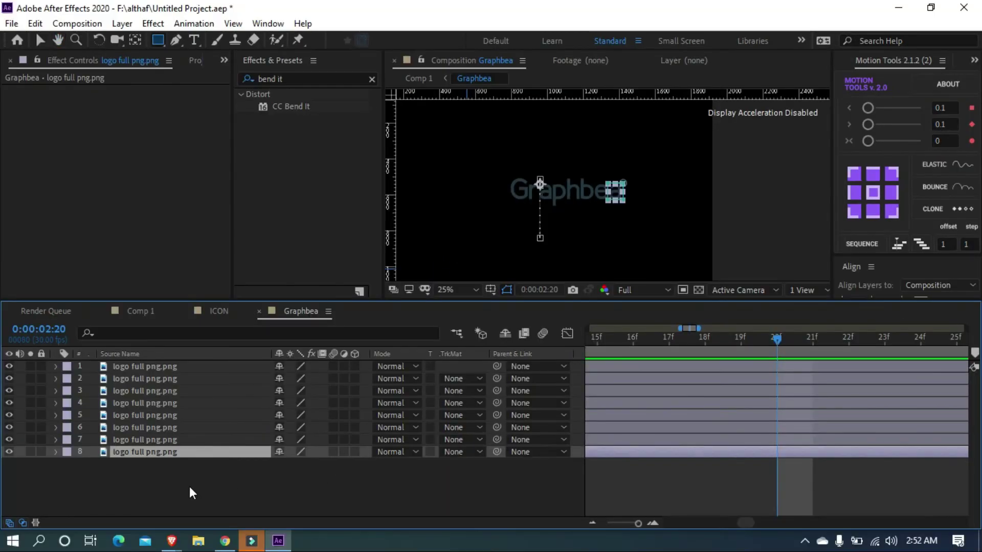
{"action": "left_click", "coordinate": [186, 487]}
{"action": "right_click", "coordinate": [123, 477]}
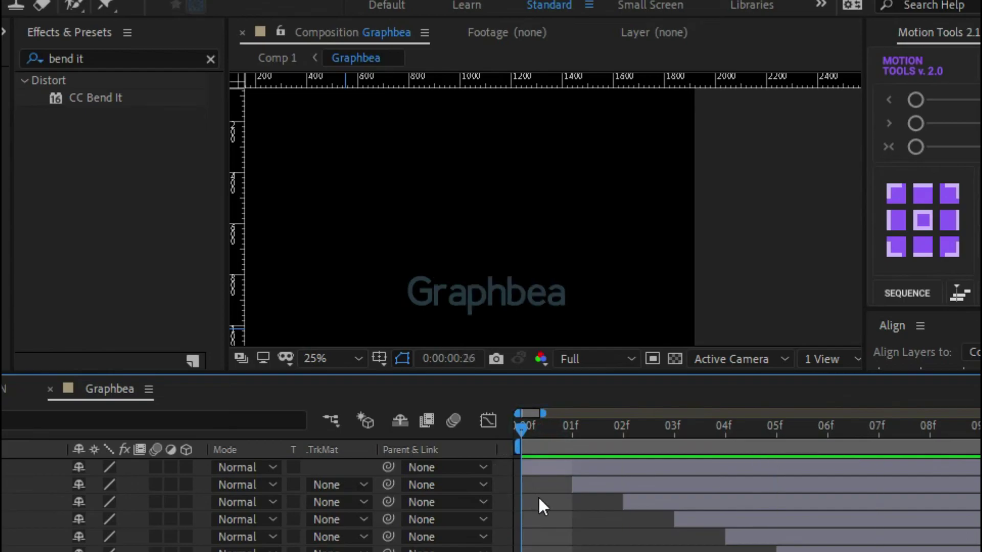
{"action": "right_click", "coordinate": [126, 313]}
{"action": "mouse_move", "coordinate": [184, 322]}
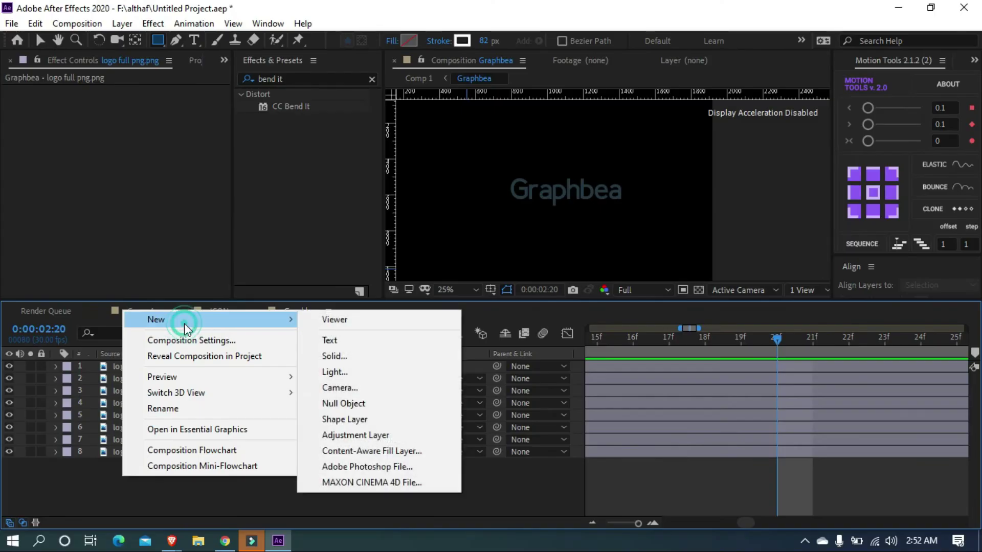
{"action": "left_click", "coordinate": [125, 493]}
- Pre-compose all eight letter layers into a new composition named texts
{"action": "left_click_drag", "start_coordinate": [122, 478], "coordinate": [143, 363]}
{"action": "right_click", "coordinate": [142, 363]}
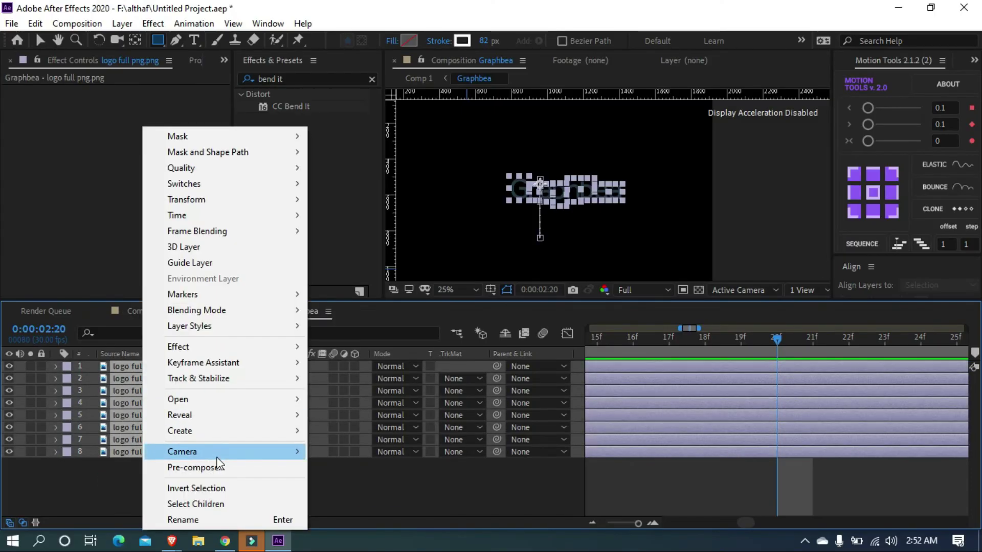
{"action": "left_click", "coordinate": [209, 467]}
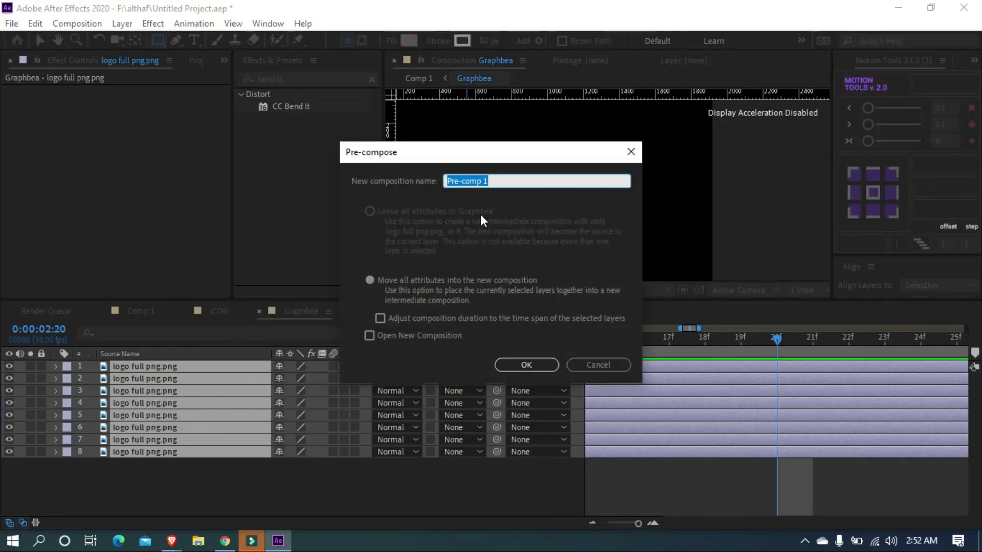
{"action": "type", "text": "texts"}
{"action": "left_click", "coordinate": [525, 364]}
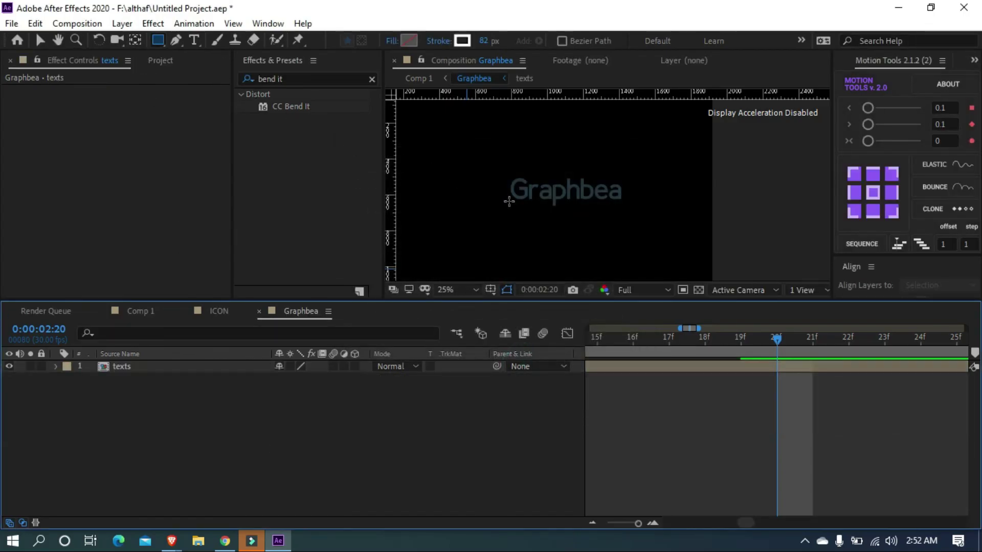
- Draw a rectangle slightly wider than the wordmark just below the Graphbea text, with no stroke and a solid color fill
{"action": "scroll", "coordinate": [607, 222], "scroll_direction": "up", "scroll_amount": 2}
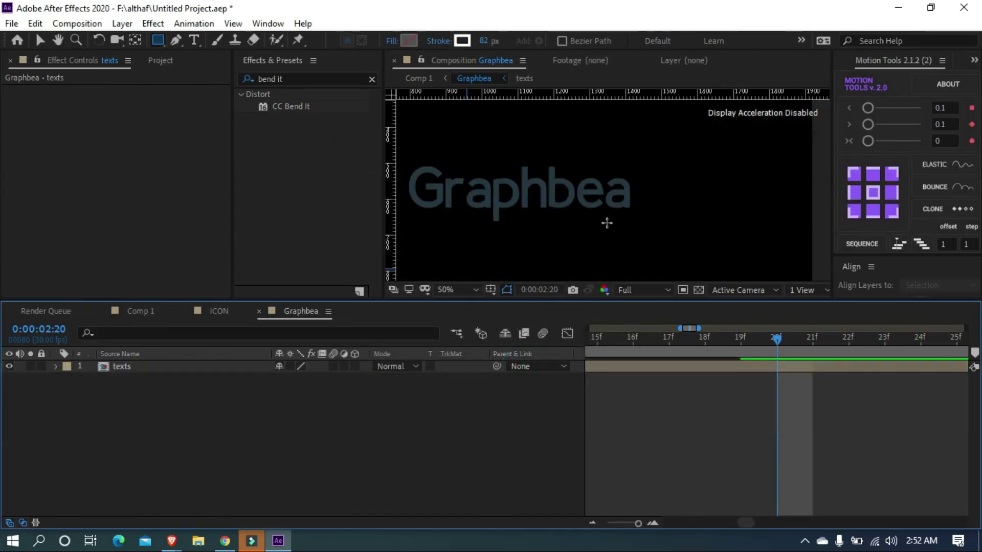
{"action": "left_click", "coordinate": [443, 40]}
{"action": "left_click", "coordinate": [418, 231]}
{"action": "left_click", "coordinate": [458, 315]}
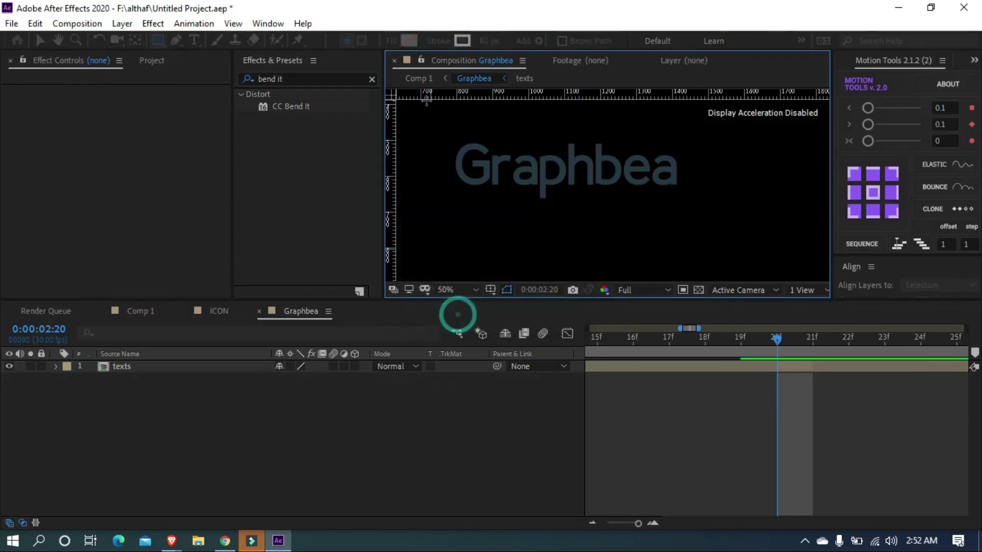
{"action": "left_click", "coordinate": [391, 40]}
{"action": "left_click", "coordinate": [435, 231]}
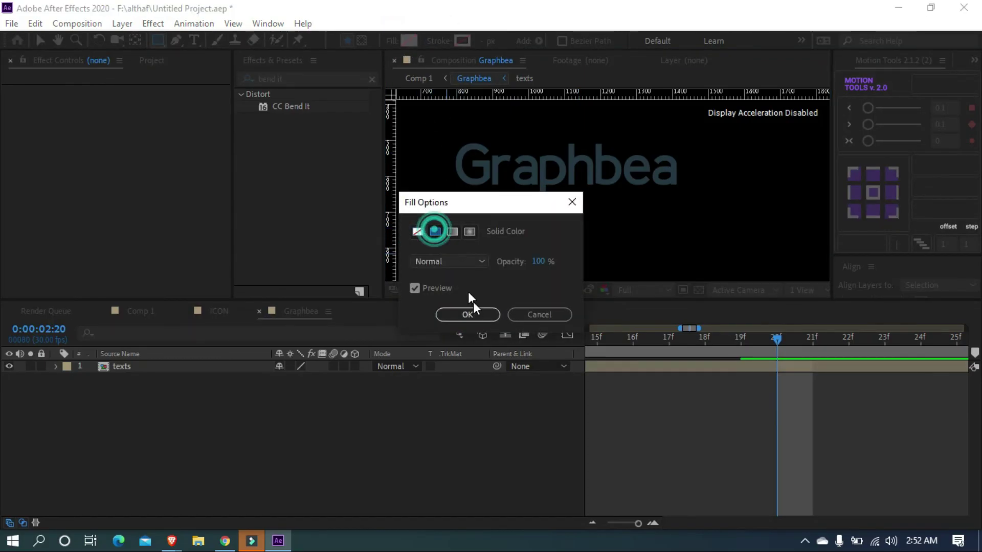
{"action": "left_click", "coordinate": [468, 315]}
{"action": "left_click_drag", "start_coordinate": [443, 203], "coordinate": [692, 259]}
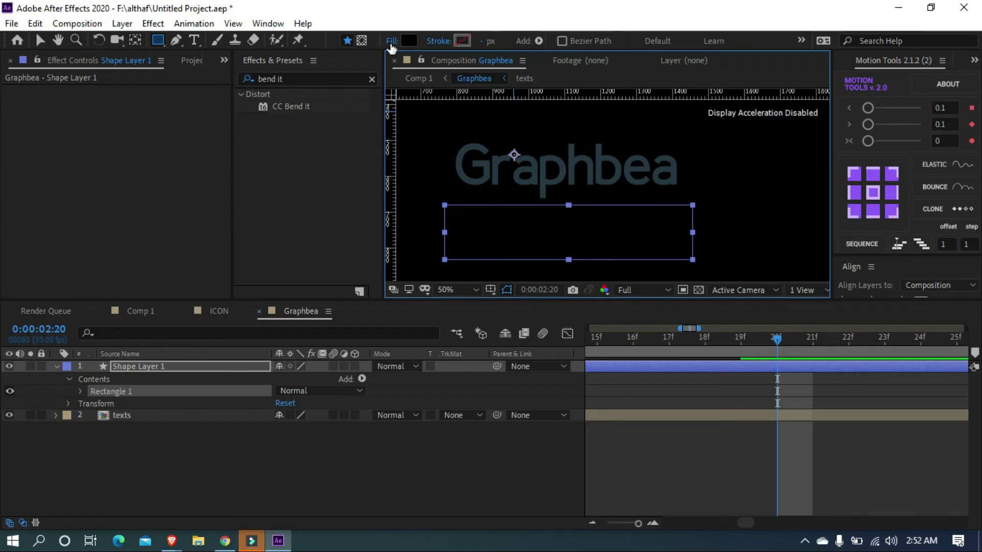
- Change the rectangle's fill color to red
{"action": "left_click", "coordinate": [390, 45]}
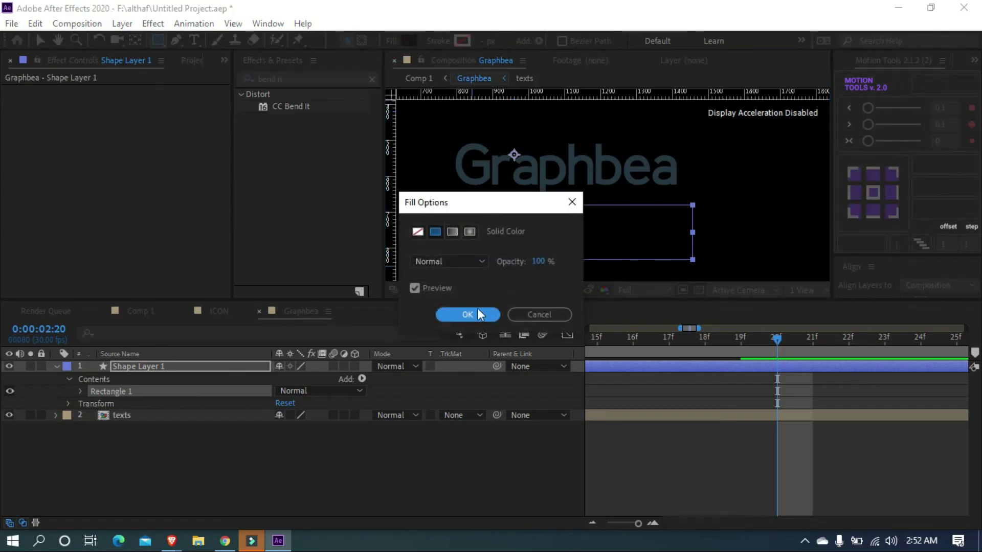
{"action": "left_click", "coordinate": [467, 314]}
{"action": "left_click", "coordinate": [408, 40]}
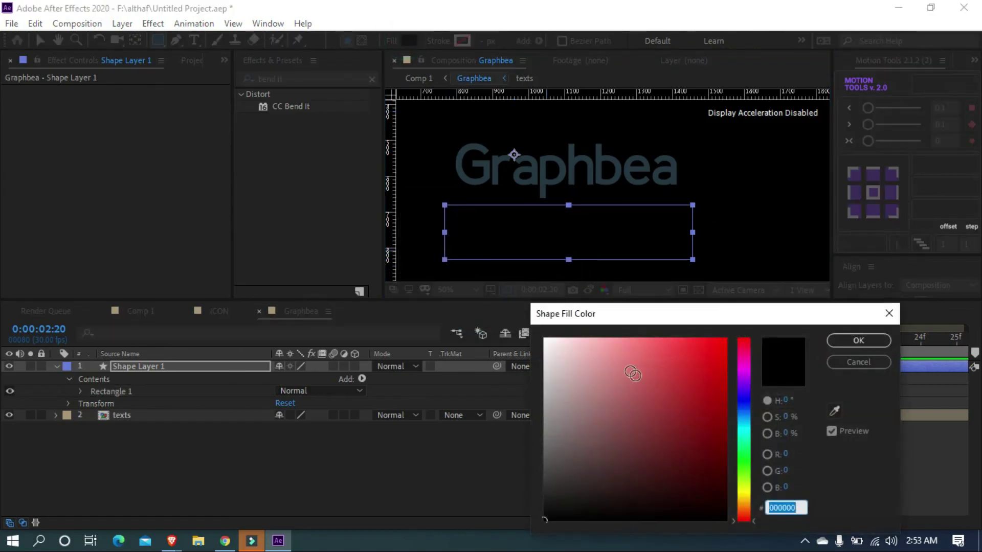
{"action": "left_click", "coordinate": [703, 363]}
{"action": "left_click", "coordinate": [858, 341]}
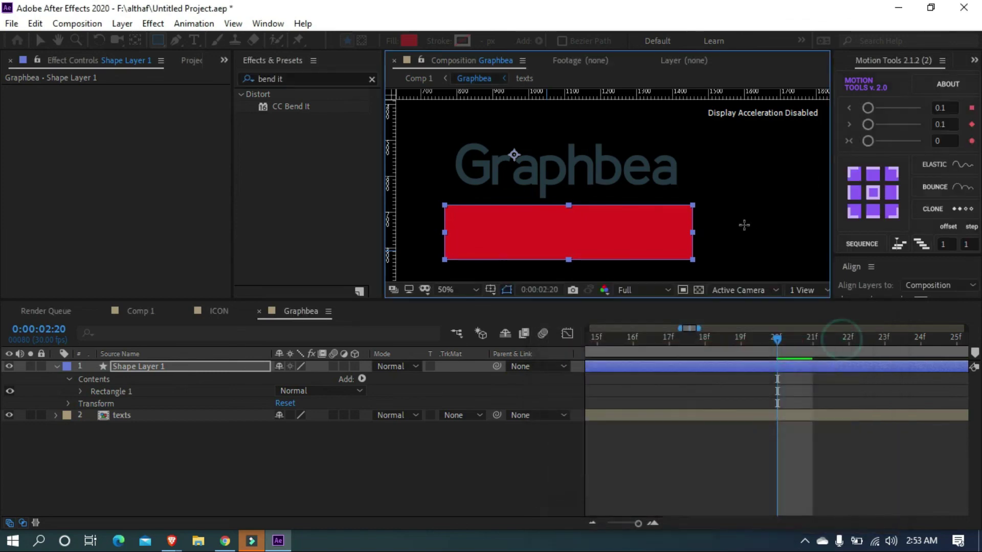
- Stretch the red rectangle to roughly three times its height and move it down until it sits just below the Graphbea letters
{"action": "scroll", "coordinate": [736, 219], "scroll_direction": "down", "scroll_amount": 1}
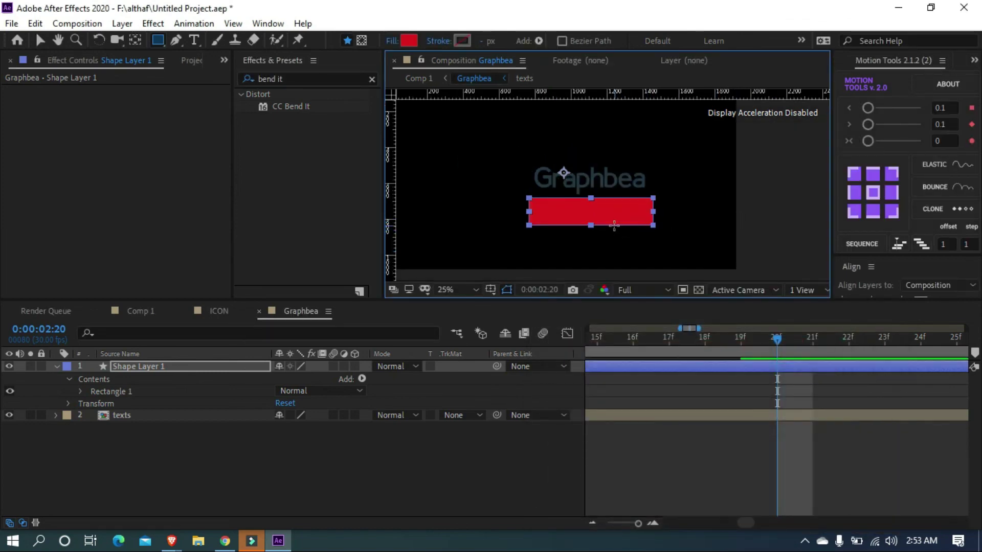
{"action": "key", "text": "v"}
{"action": "left_click_drag", "start_coordinate": [591, 225], "coordinate": [592, 249]}
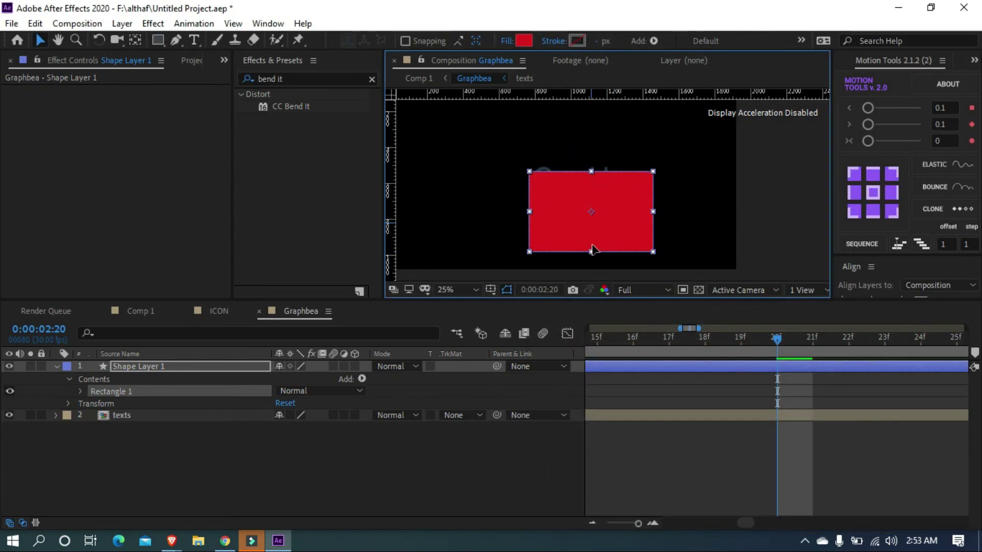
{"action": "left_click_drag", "start_coordinate": [593, 212], "coordinate": [593, 239]}
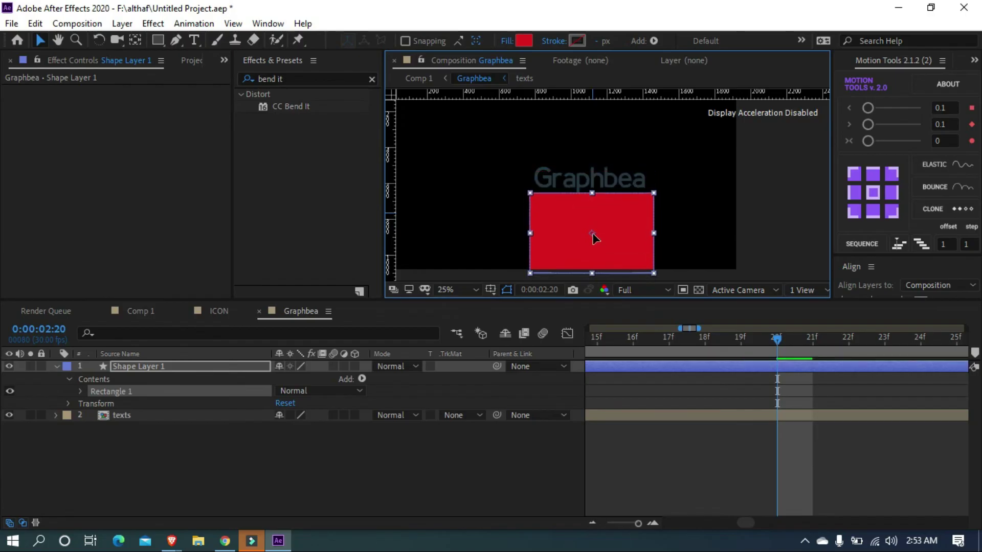
- Preview the letters' rise against the red rectangle to check how much of them it covers
{"action": "left_click_drag", "start_coordinate": [637, 523], "coordinate": [625, 524]}
{"action": "mouse_move", "coordinate": [712, 342]}
{"action": "left_mouse_down"}
{"action": "mouse_move", "coordinate": [776, 353]}
{"action": "mouse_move", "coordinate": [719, 359]}
{"action": "left_mouse_up"}
{"action": "key", "text": "period"}
{"action": "key", "text": "space"}
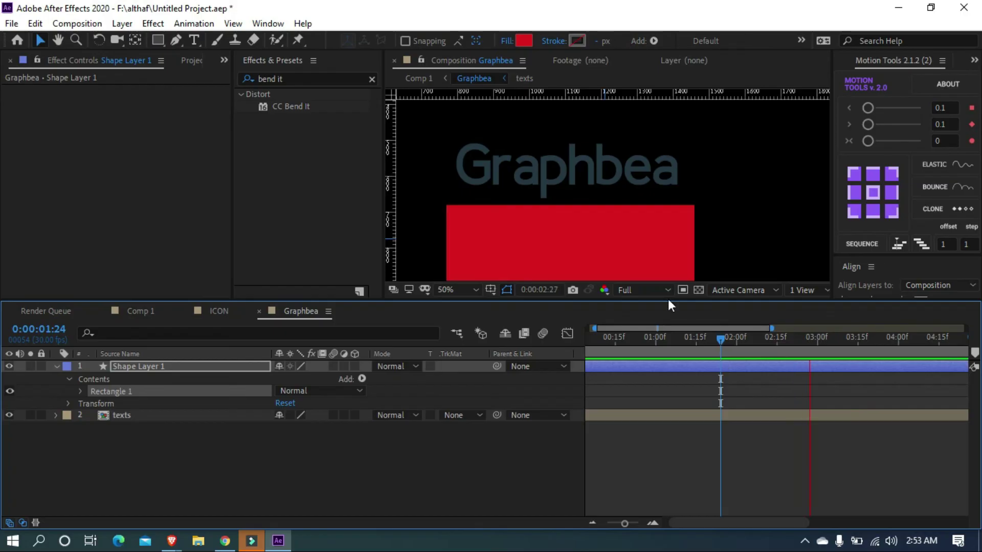
{"action": "key", "text": "space"}
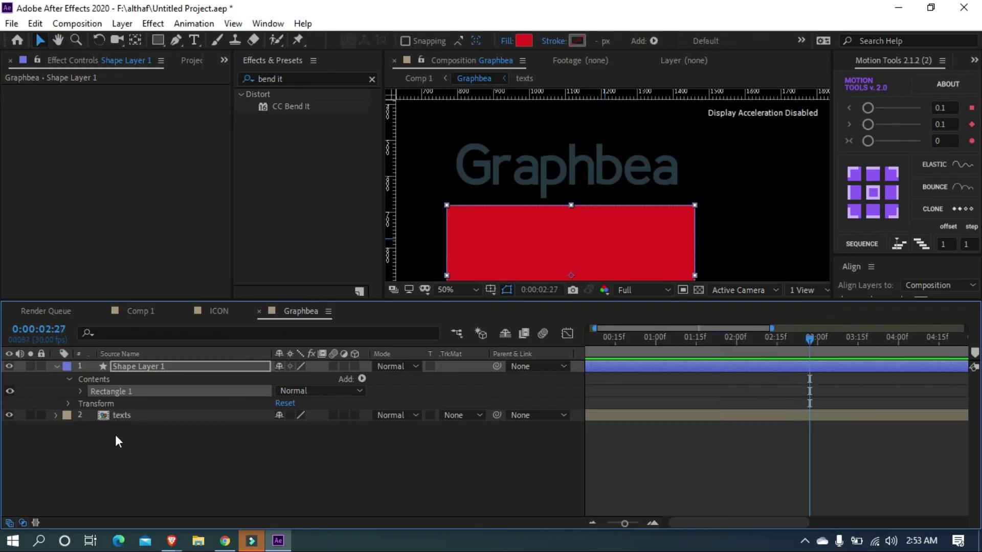
- Set the texts layer's track matte to Alpha Inverted Matte "Shape Layer 1"
{"action": "left_click", "coordinate": [57, 367]}
{"action": "left_click", "coordinate": [470, 378]}
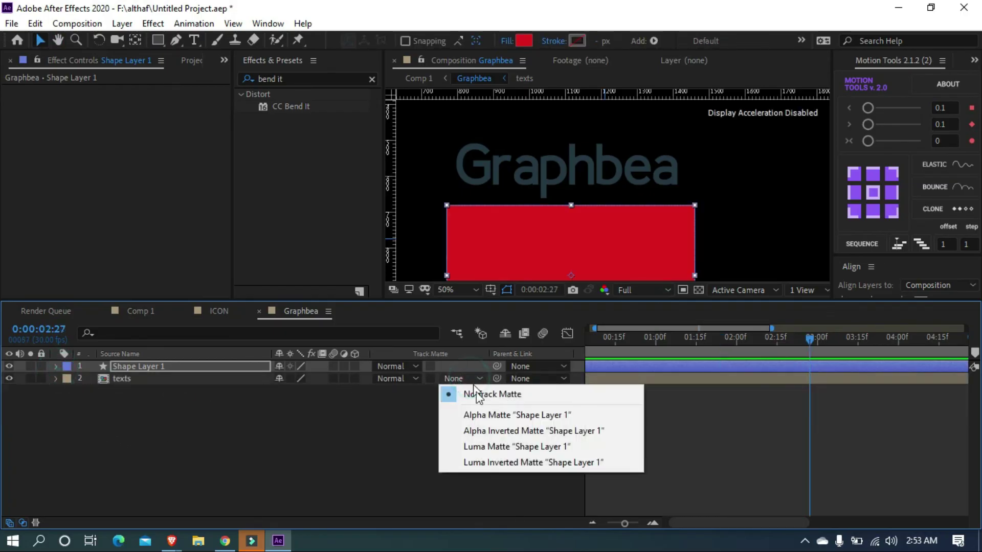
{"action": "left_click", "coordinate": [489, 432]}
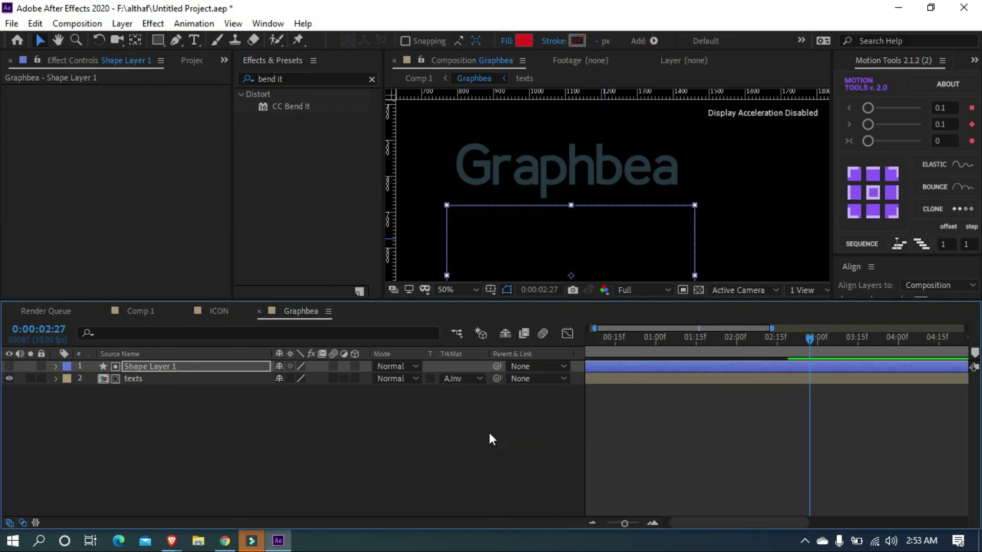
- Preview the matted text animation from about 0:00:01:13 to check how the letters emerge
{"action": "scroll", "coordinate": [719, 250], "scroll_direction": "down", "scroll_amount": 2}
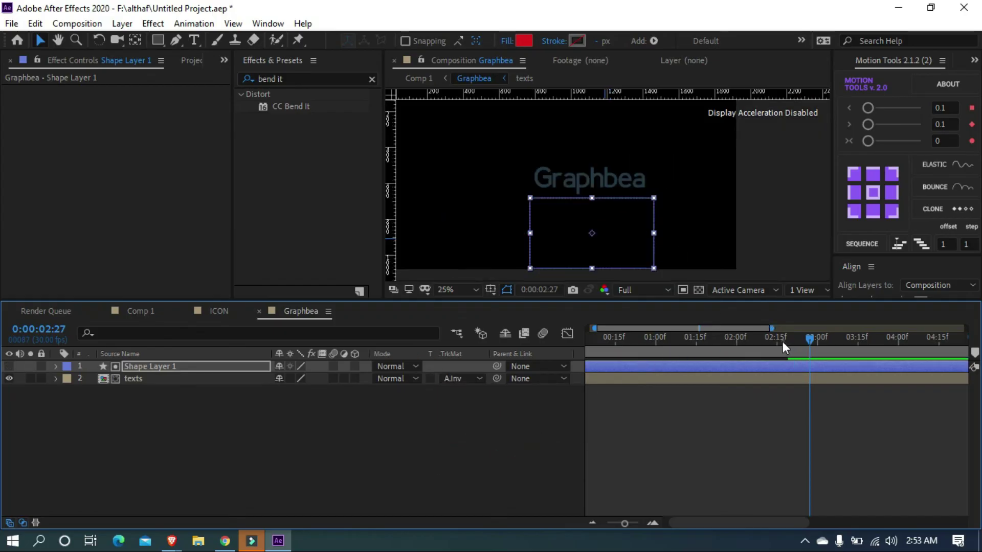
{"action": "left_click_drag", "start_coordinate": [782, 342], "coordinate": [689, 350]}
{"action": "scroll", "coordinate": [645, 232], "scroll_direction": "up", "scroll_amount": 1}
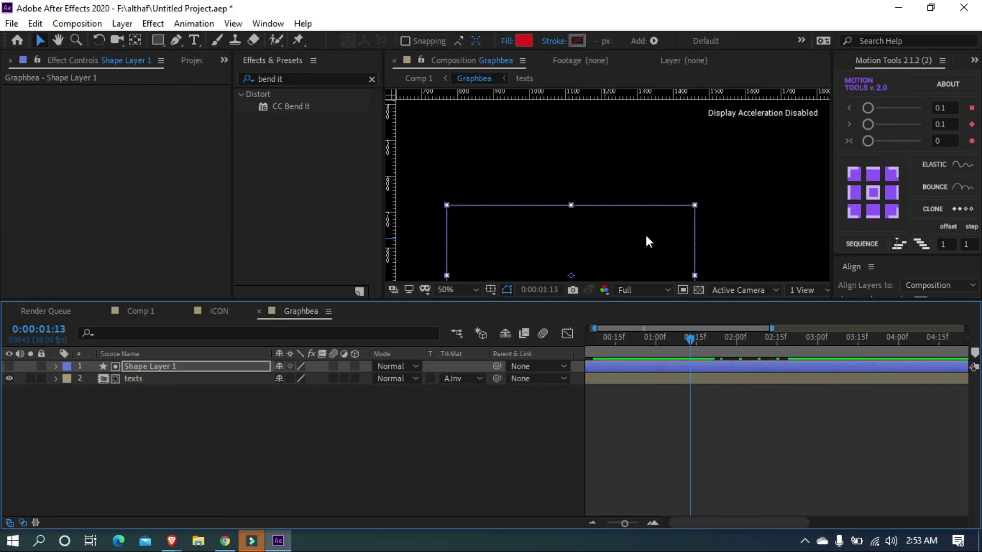
{"action": "key", "text": "space"}
{"action": "key", "text": "space"}
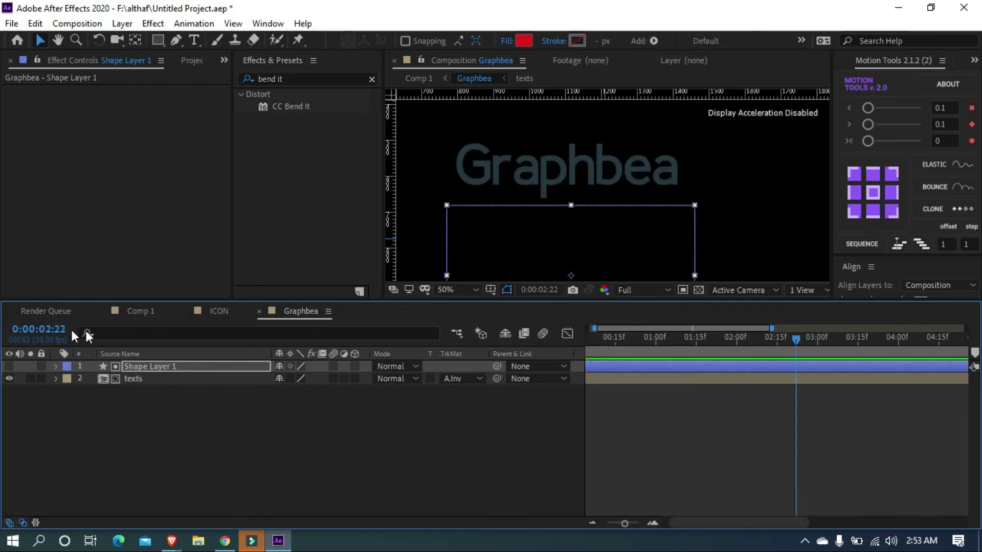
- Return to Comp 1, play the icon animation and make the hidden Graphbea layer visible
{"action": "left_click", "coordinate": [149, 313]}
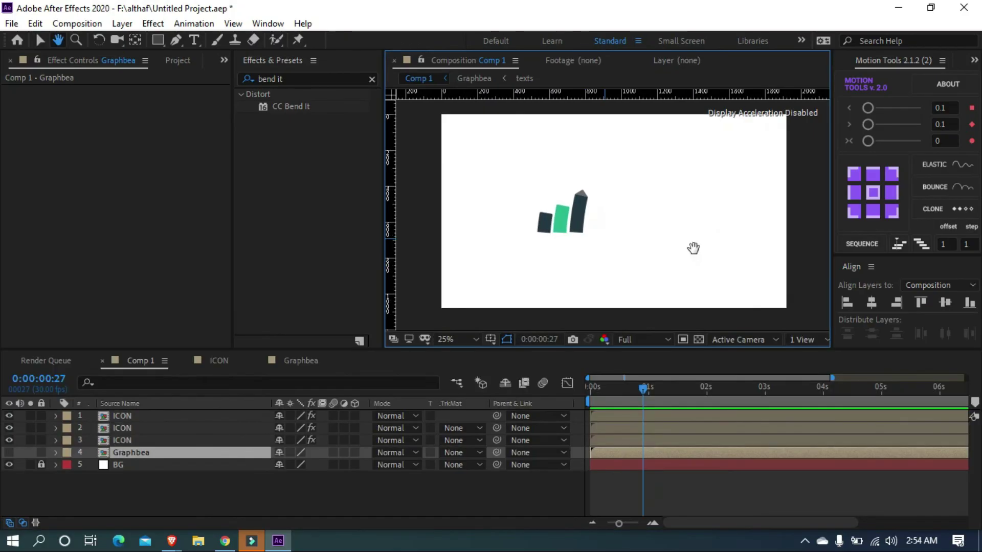
{"action": "key", "text": "space"}
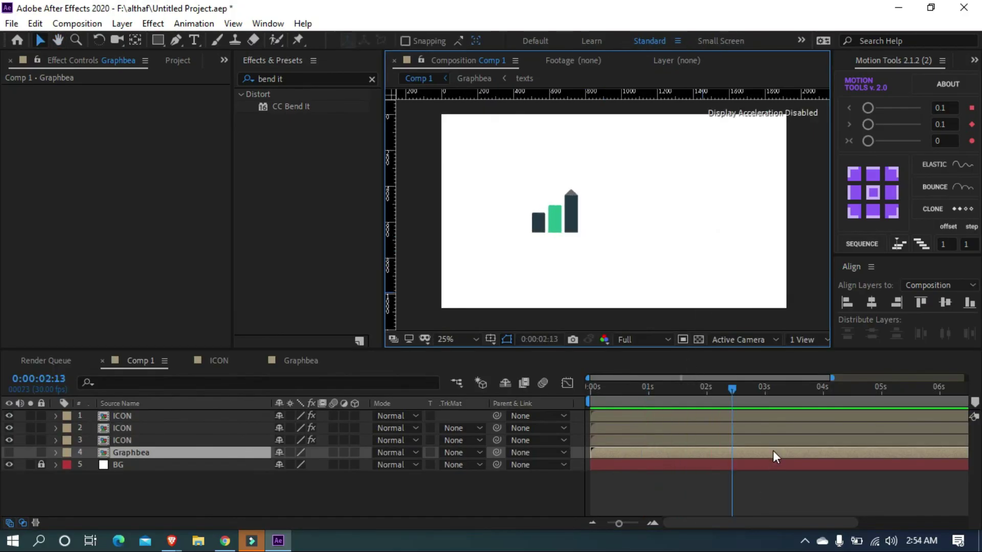
{"action": "left_click", "coordinate": [9, 452]}
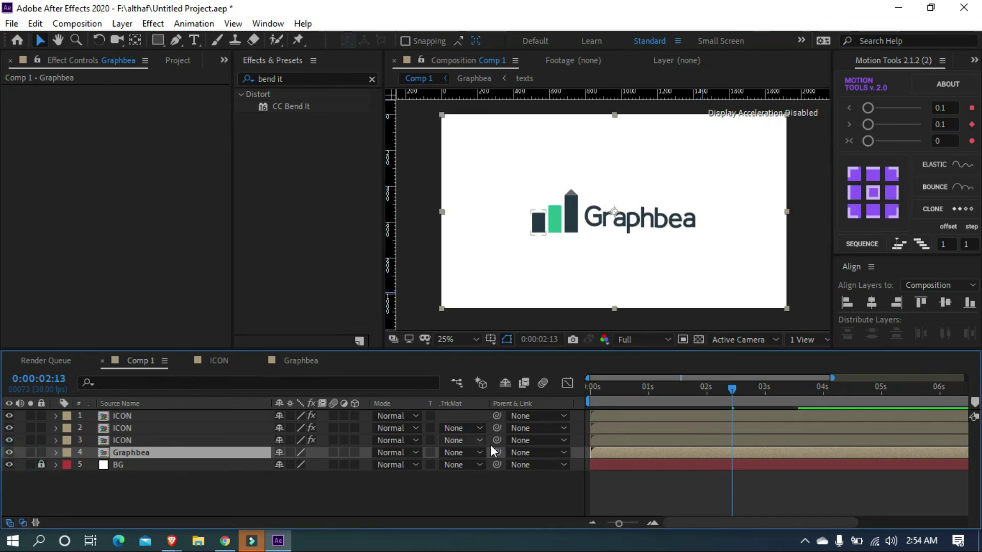
- Preview the icon and Graphbea text animation together from the start of Comp 1
{"action": "left_click", "coordinate": [726, 387]}
{"action": "left_click_drag", "start_coordinate": [725, 391], "coordinate": [587, 394]}
{"action": "key", "text": "space"}
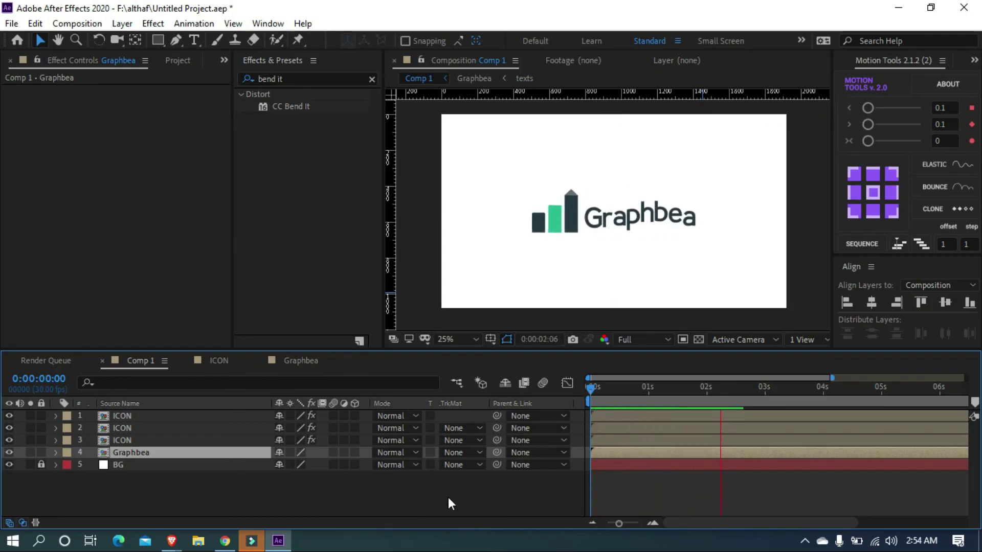
{"action": "key", "text": "space"}
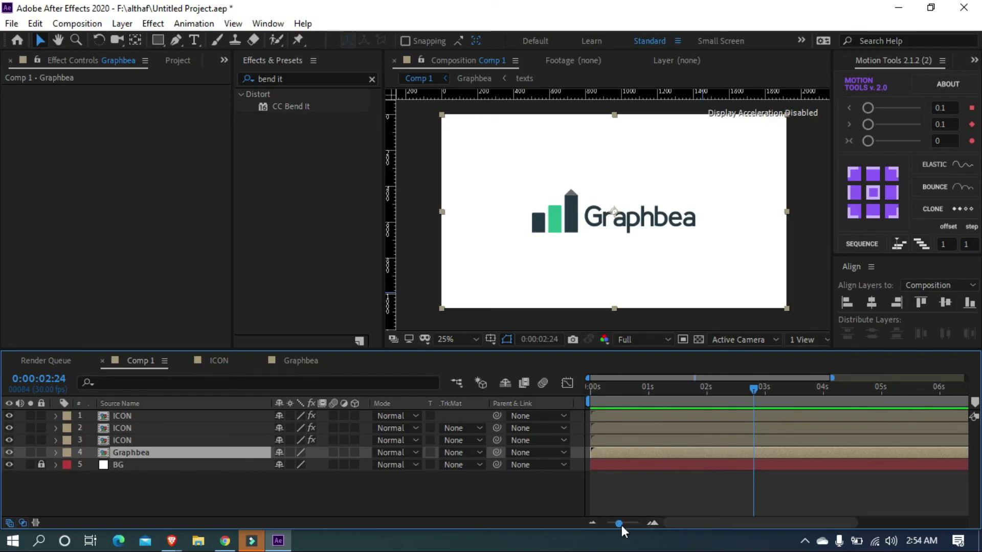
- Shift the Graphbea layer about 10 frames earlier in Comp 1 and replay the animation from the start
{"action": "left_click_drag", "start_coordinate": [724, 452], "coordinate": [704, 454]}
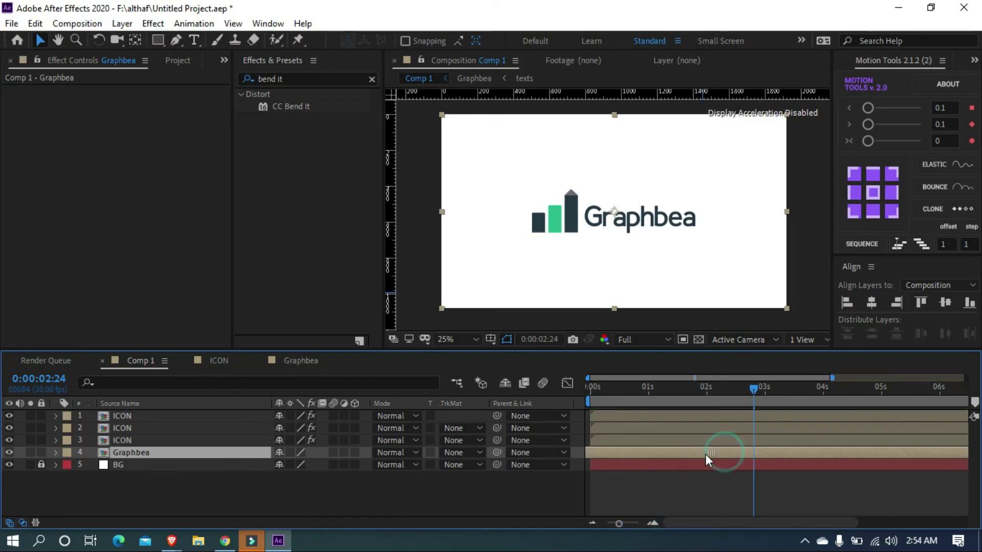
{"action": "left_click", "coordinate": [639, 391]}
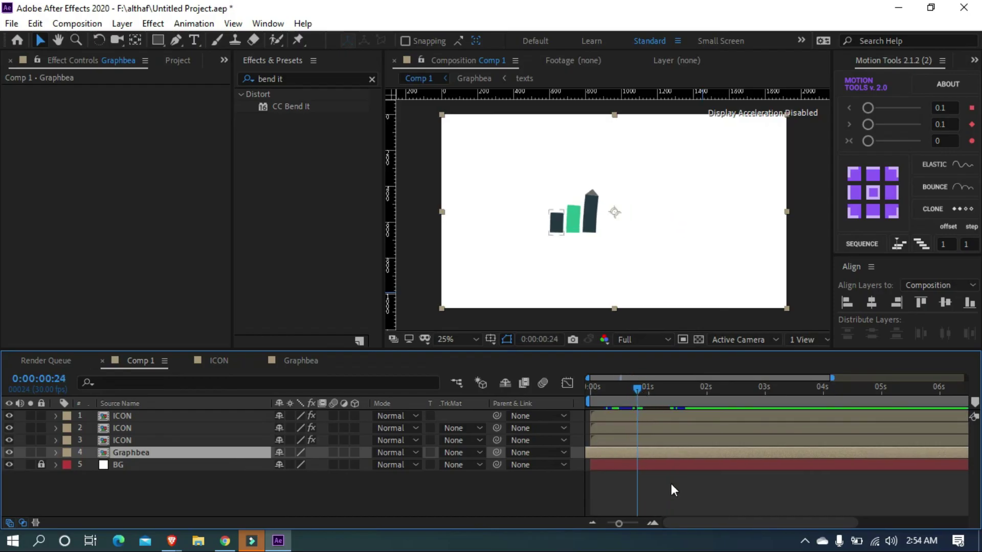
{"action": "left_click_drag", "start_coordinate": [641, 390], "coordinate": [578, 395]}
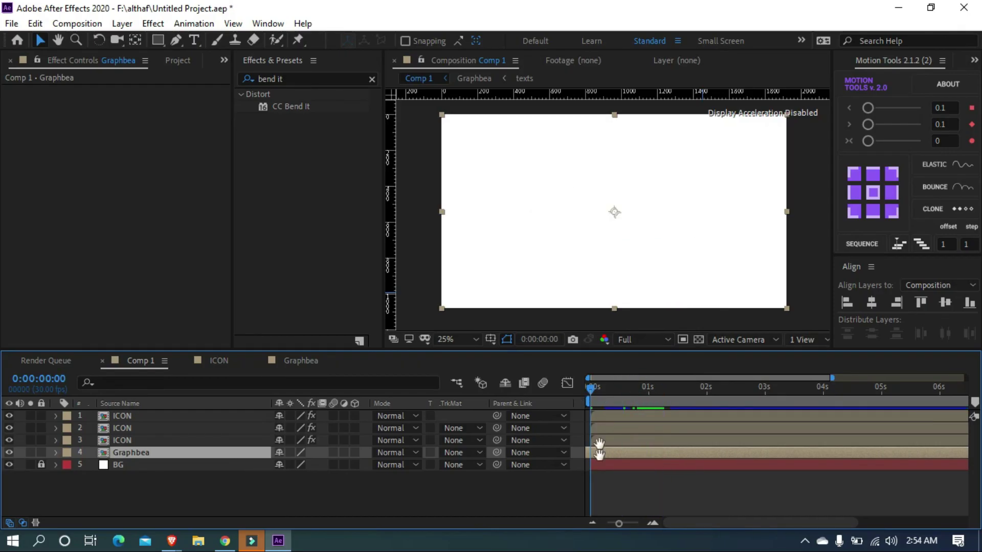
{"action": "key", "text": "space"}
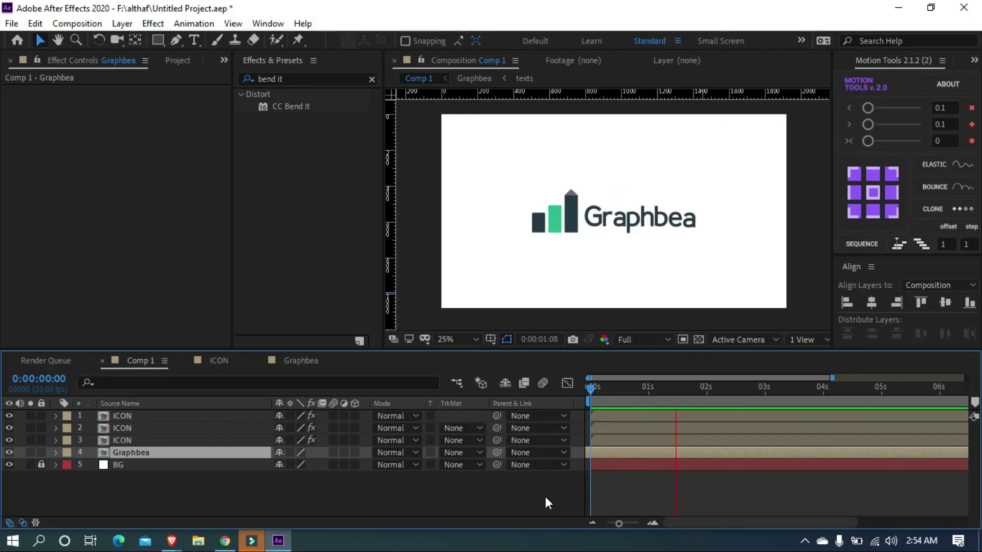